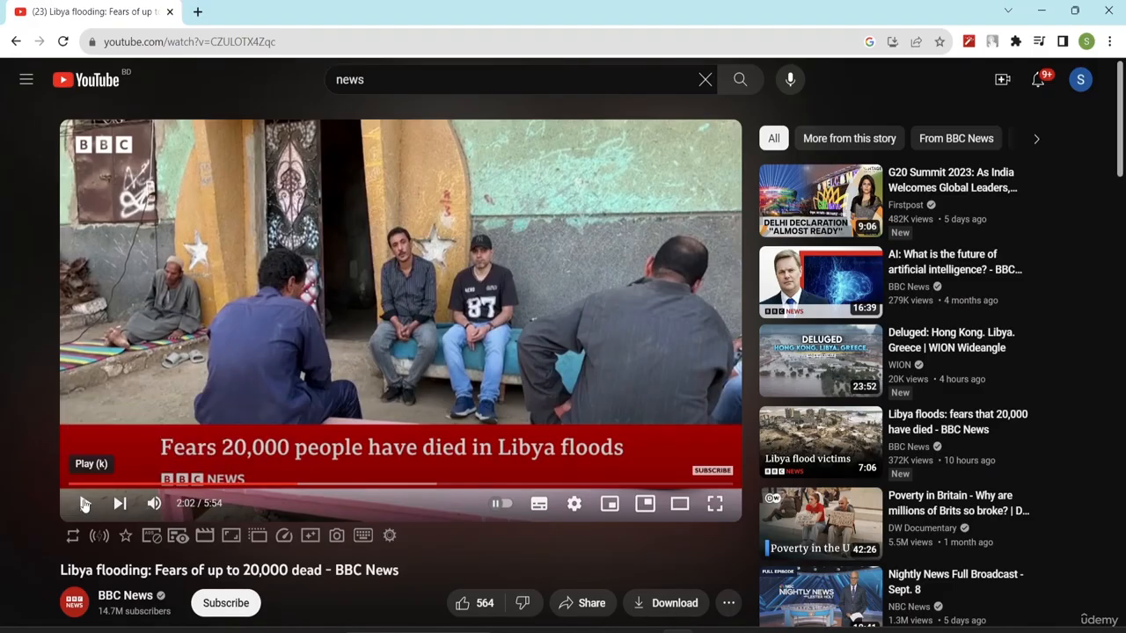
- Play the BBC News Libya flooding video in short stretches to examine its on-screen titles, leaving it paused
left_click(85, 503)
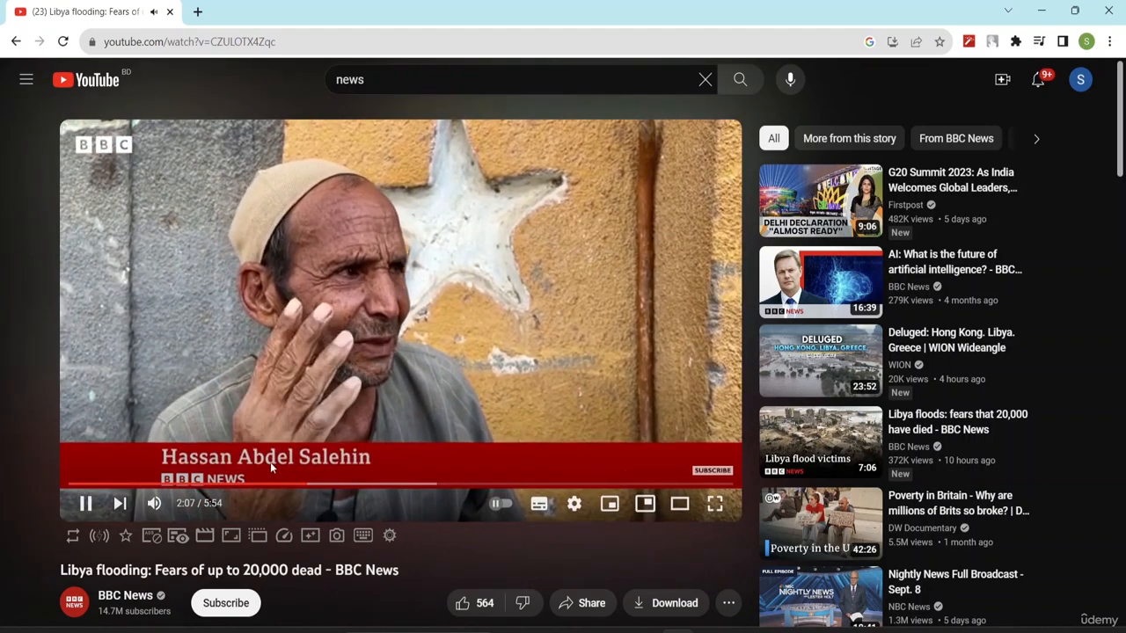
key("space")
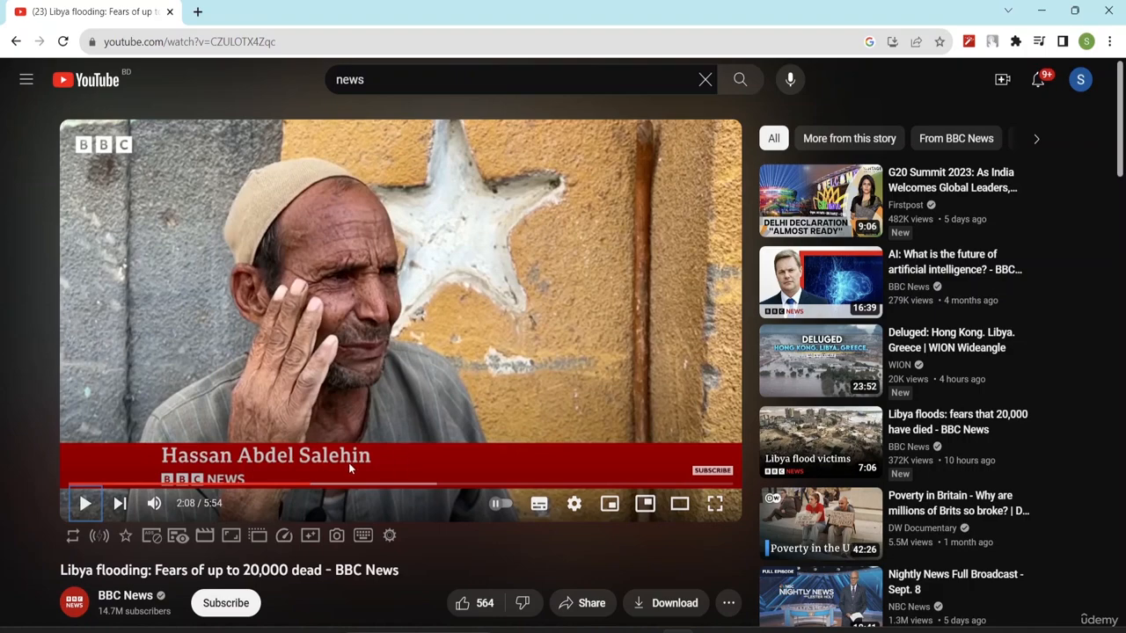
left_click(349, 463)
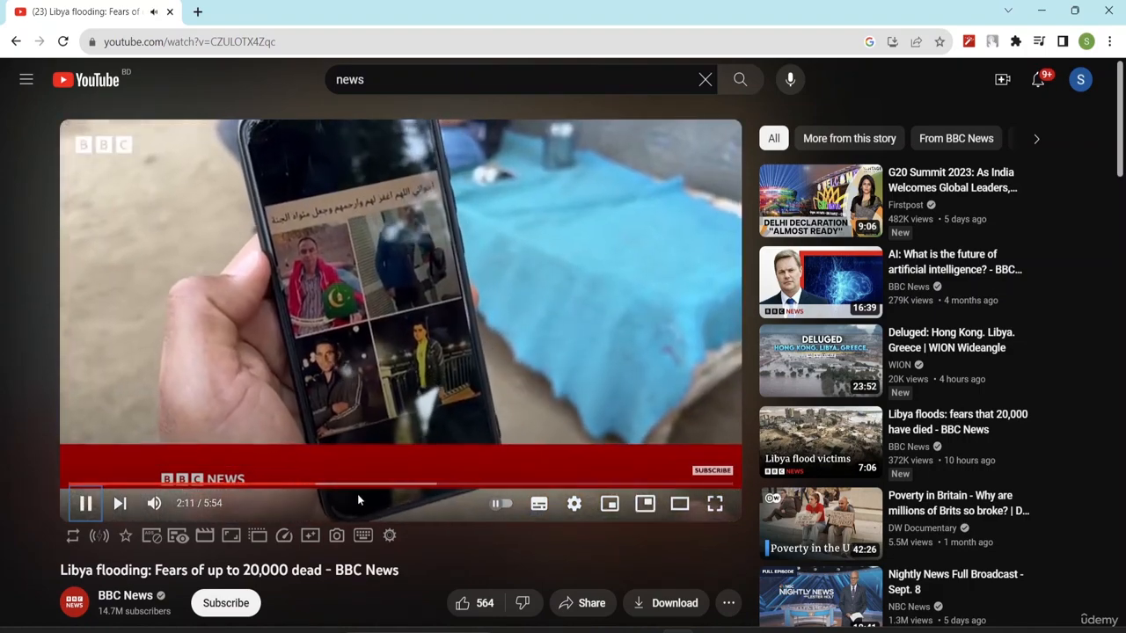
left_click(357, 495)
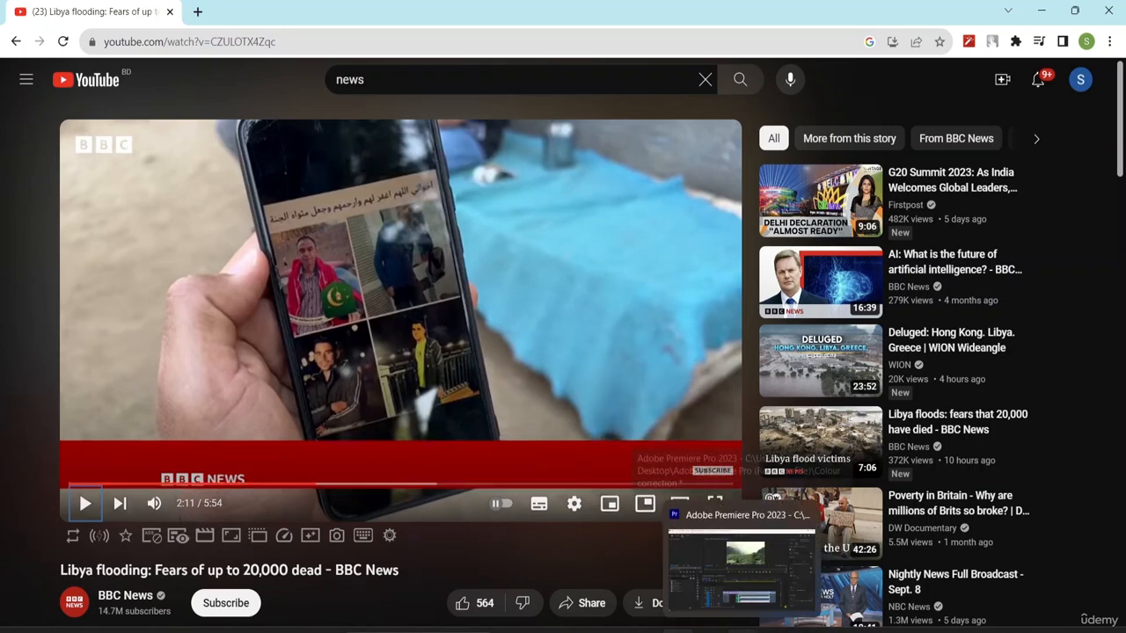
- Switch to Adobe Premiere Pro and add the text "AMAZON, AFRICA" over the lower-left area of the landscape shot
left_click(743, 630)
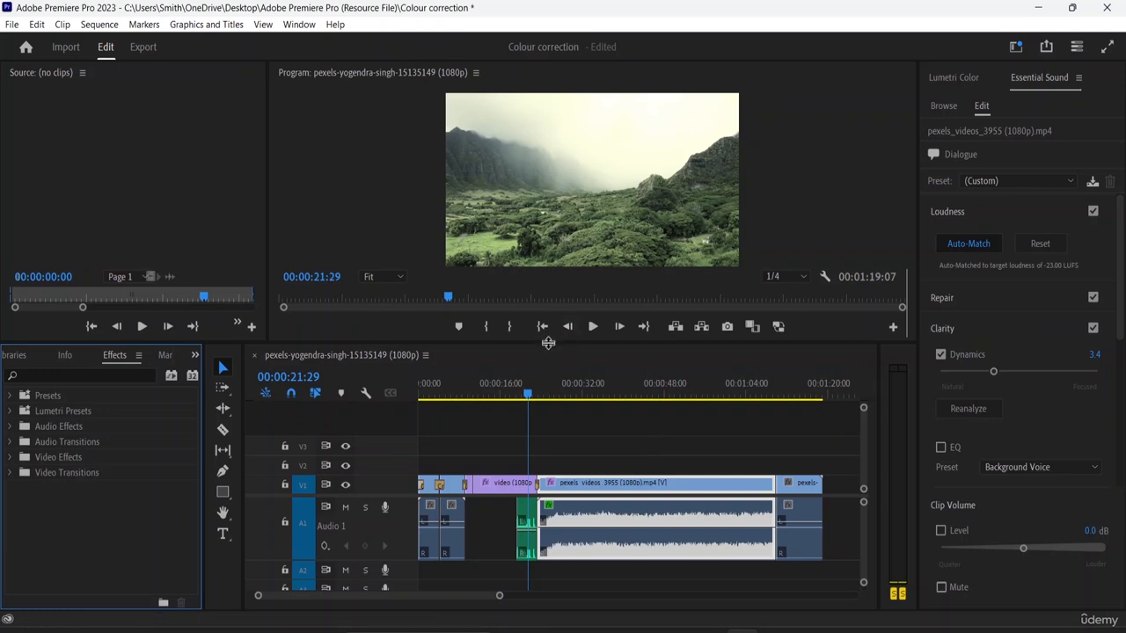
mouse_move(544, 343)
left_mouse_down()
mouse_move(557, 414)
mouse_move(540, 335)
left_mouse_up()
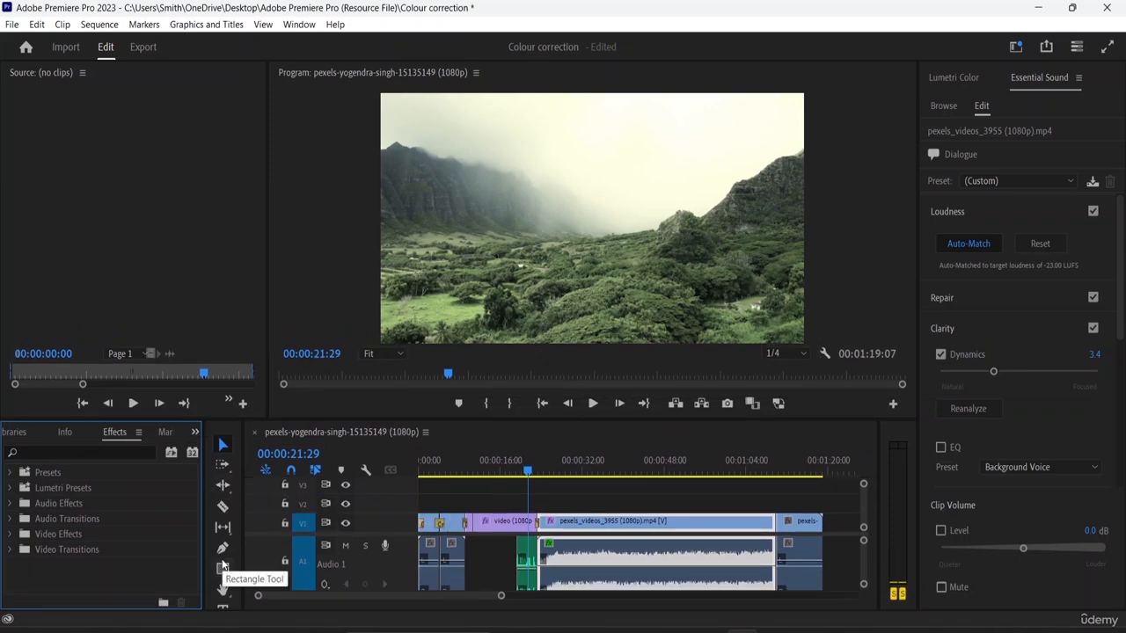
left_click(224, 608)
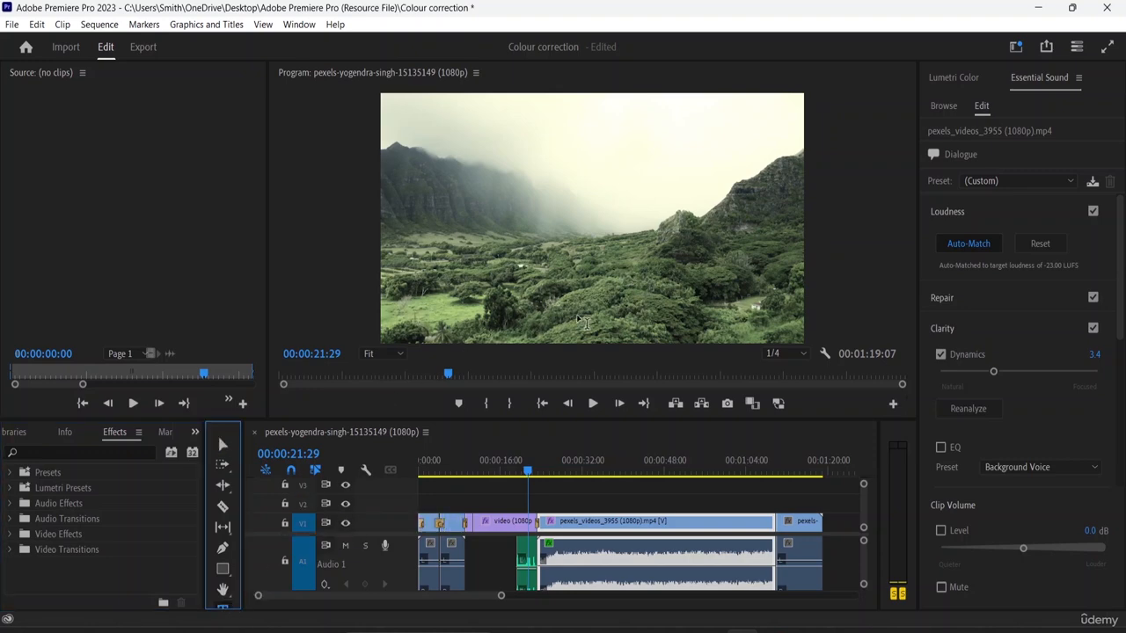
left_click(404, 302)
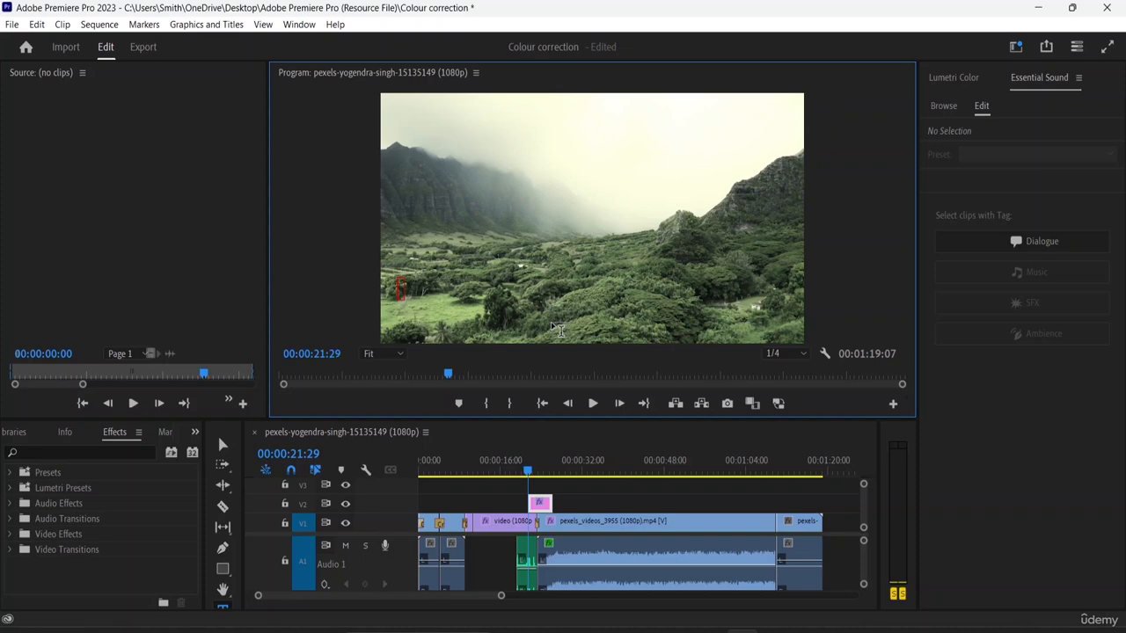
type("AMAZON")
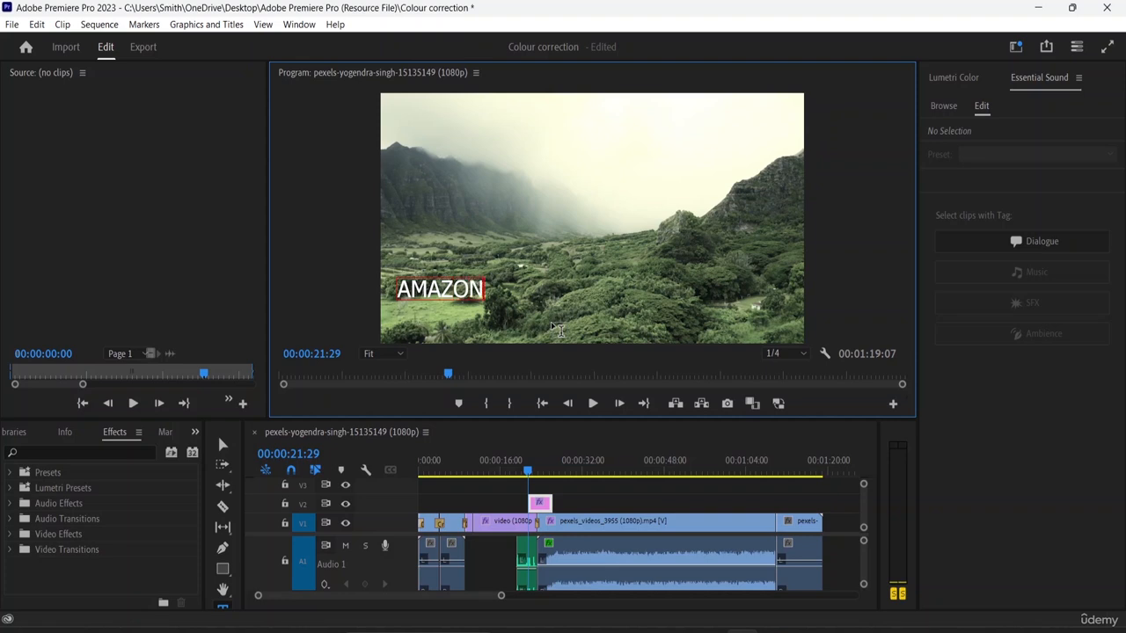
type(", AFRICA")
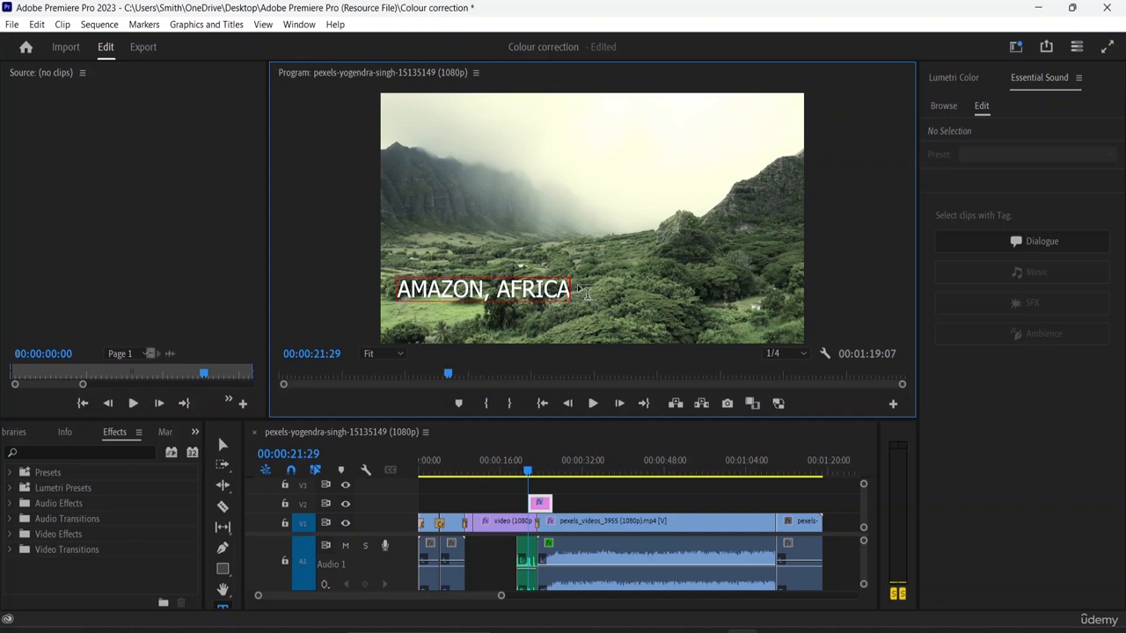
- Select the new title clip on track V2 and show its Essential Graphics settings
left_click(543, 504)
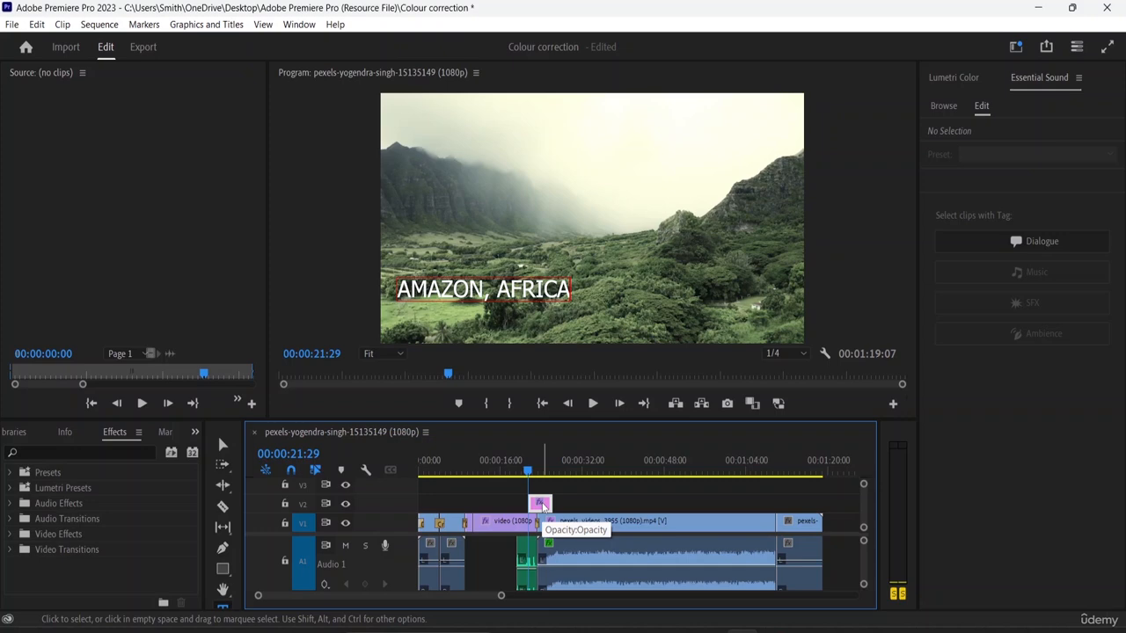
left_click(295, 25)
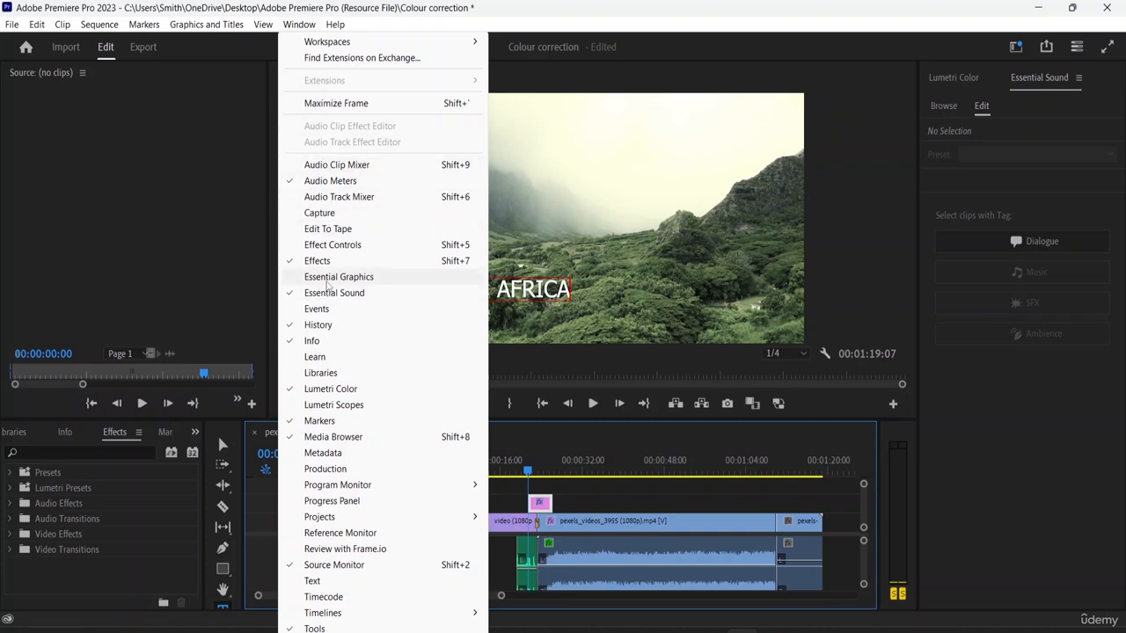
left_click(328, 278)
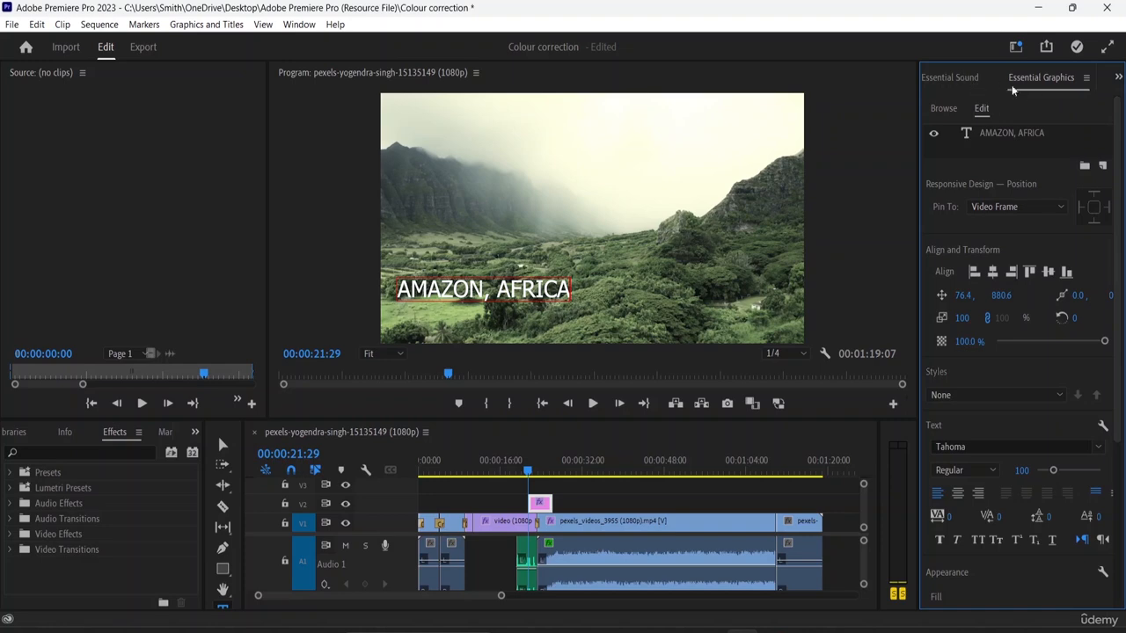
left_click(967, 76)
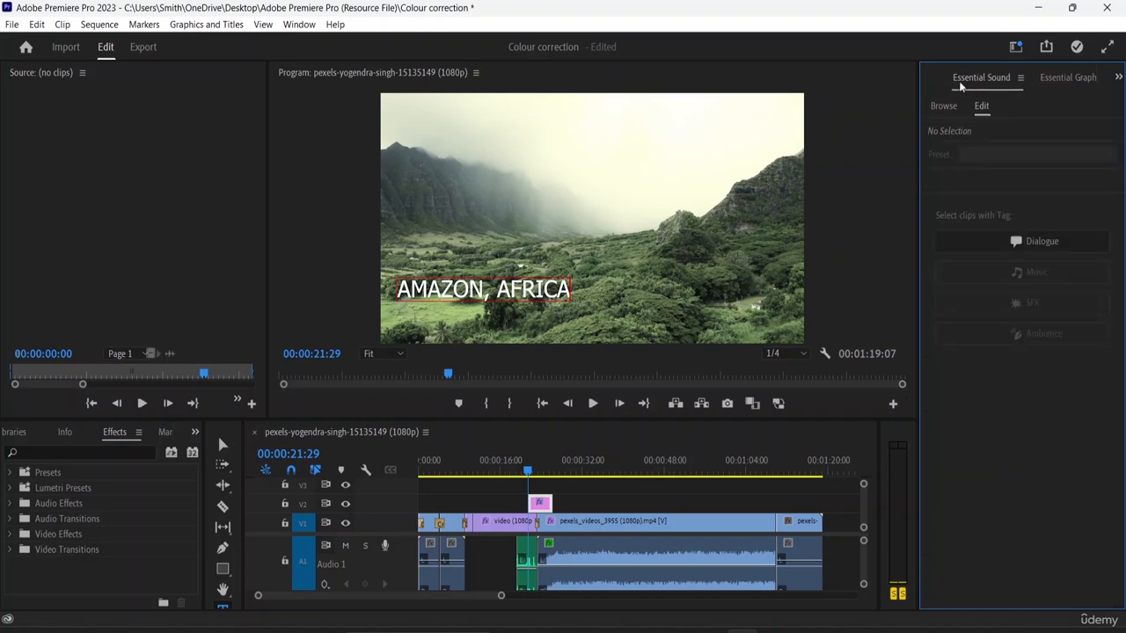
left_click(925, 76)
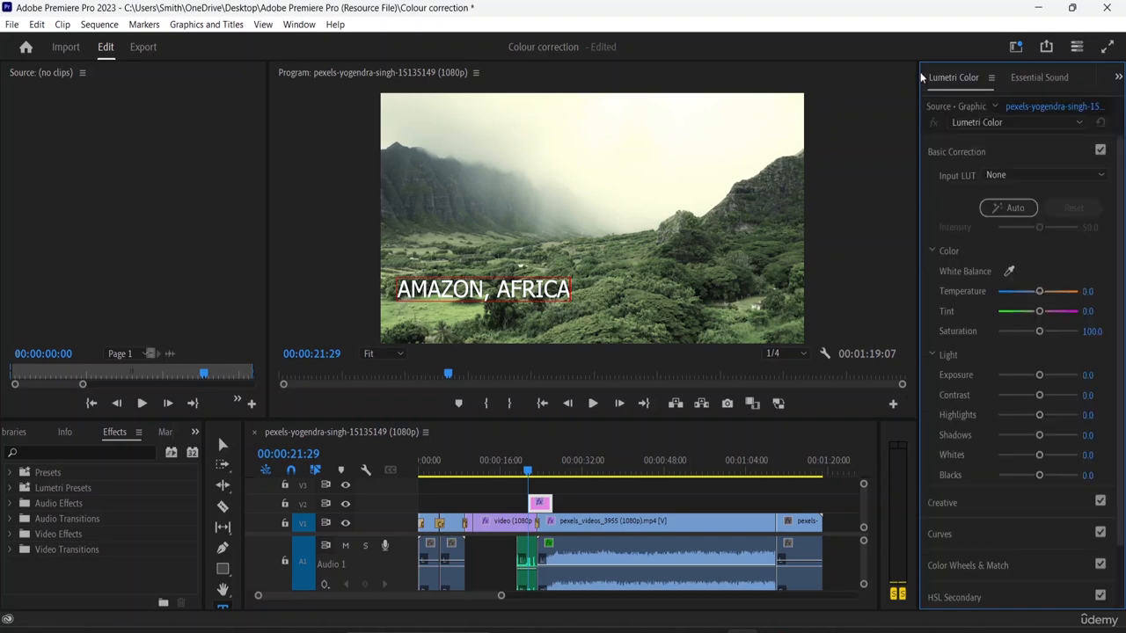
left_click(1029, 81)
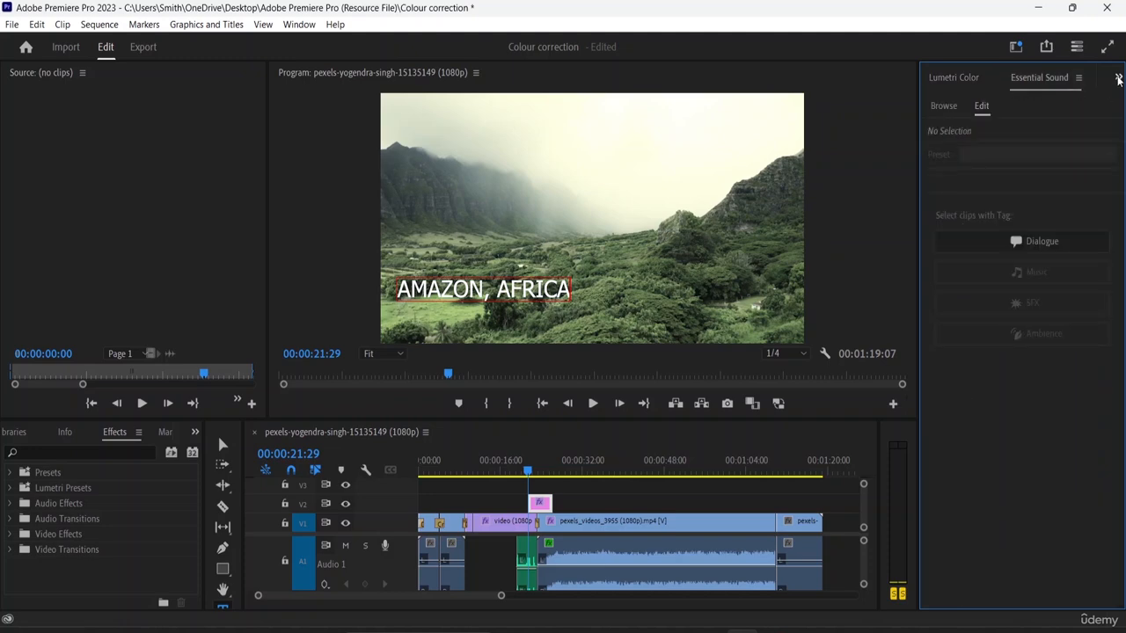
left_click(1079, 79)
left_click(1073, 132)
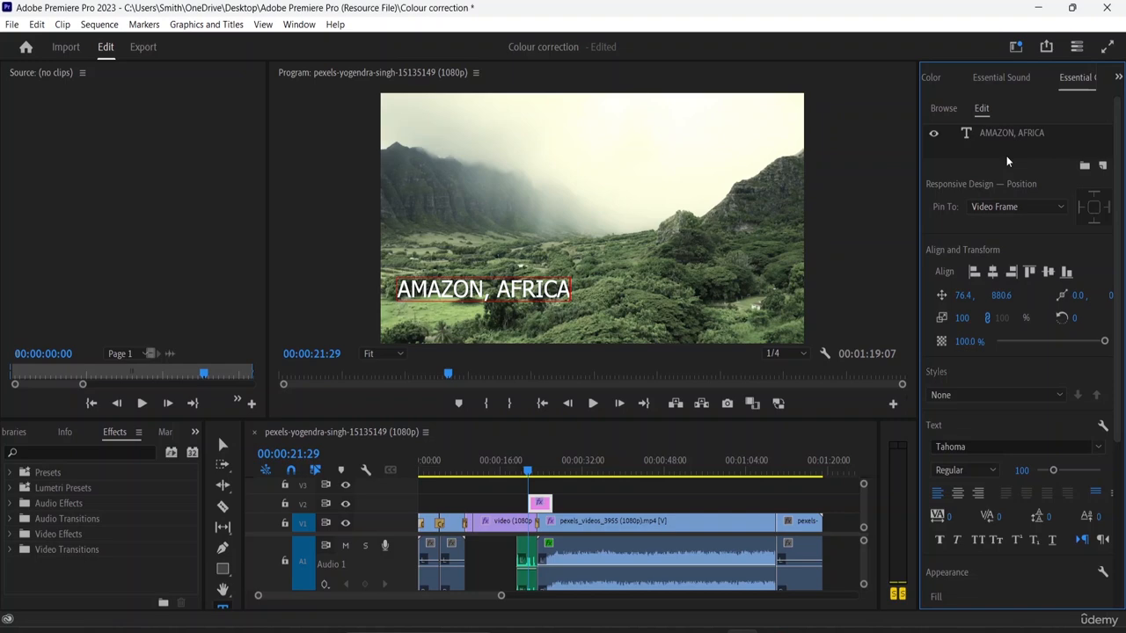
left_click(1015, 77)
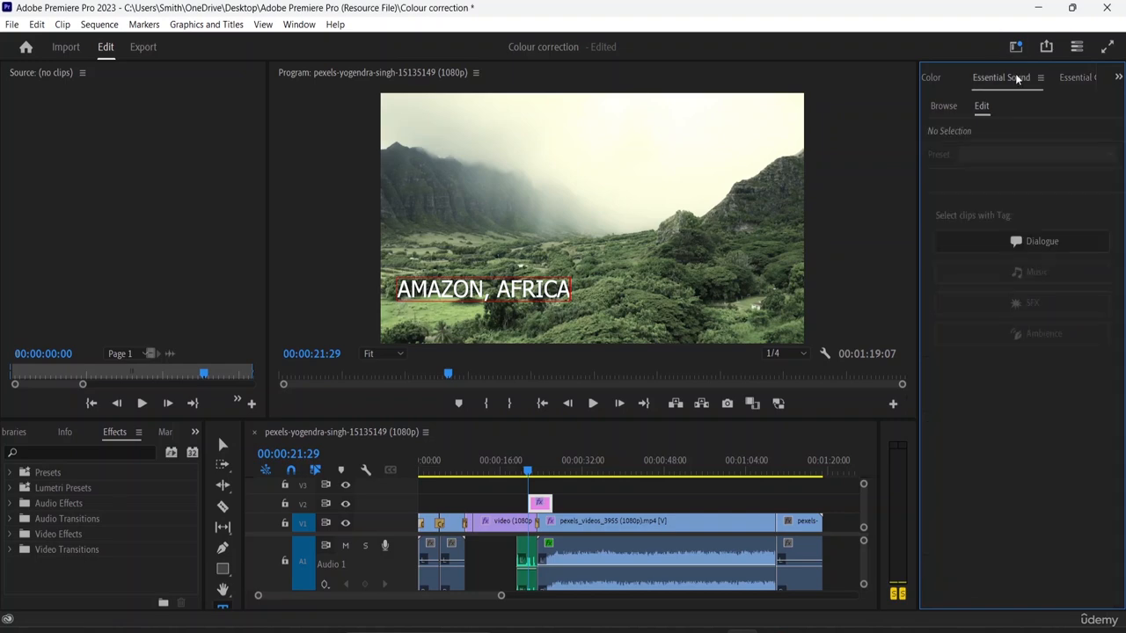
left_click(934, 77)
left_click(1043, 76)
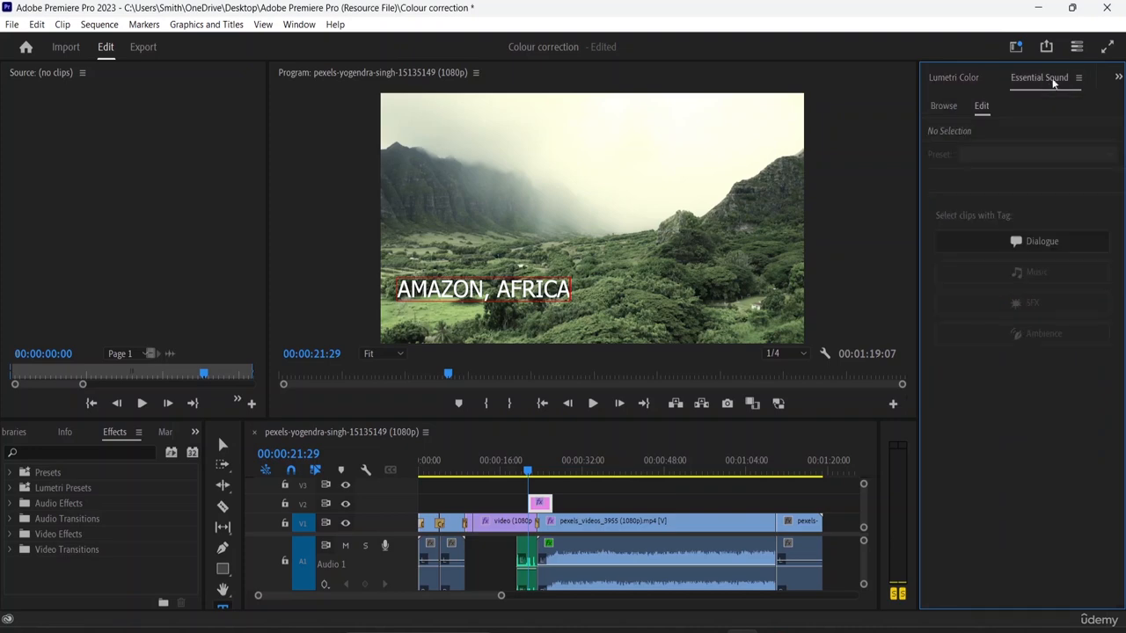
left_click(1117, 77)
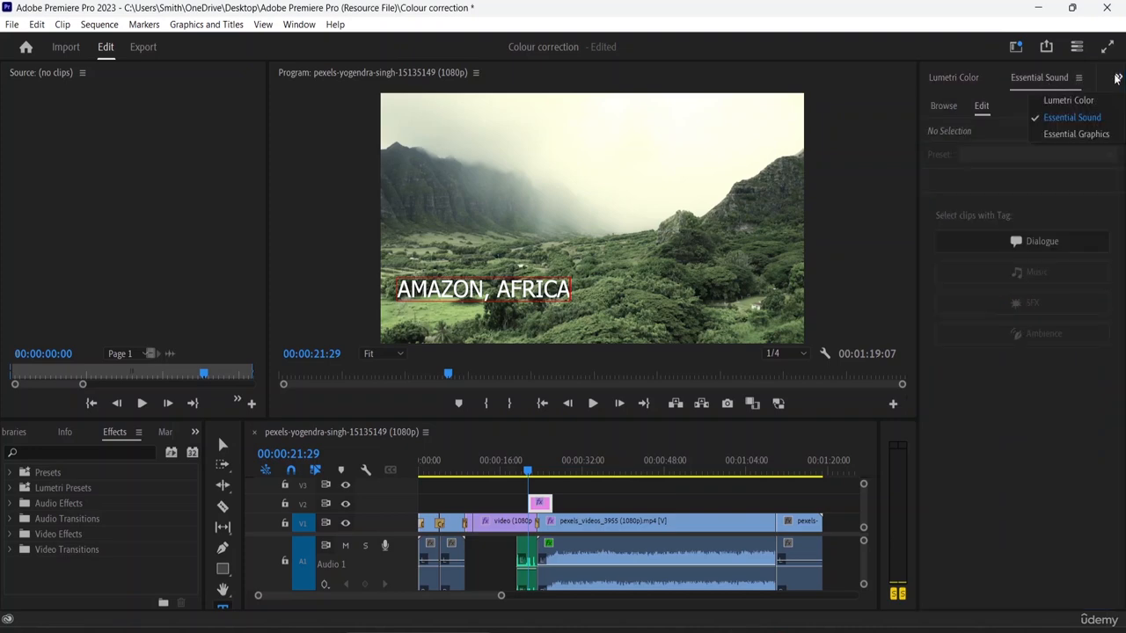
left_click(1072, 134)
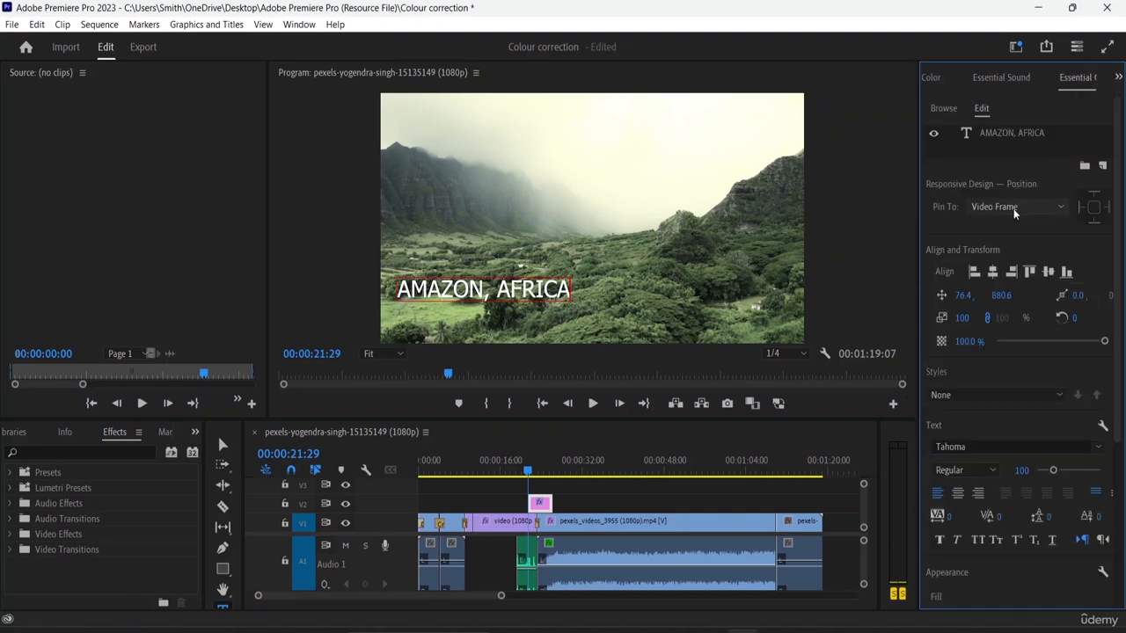
- Rewrite the title text on two lines without the comma, with "AMAZON" above "AFRICA"
left_click(1053, 133)
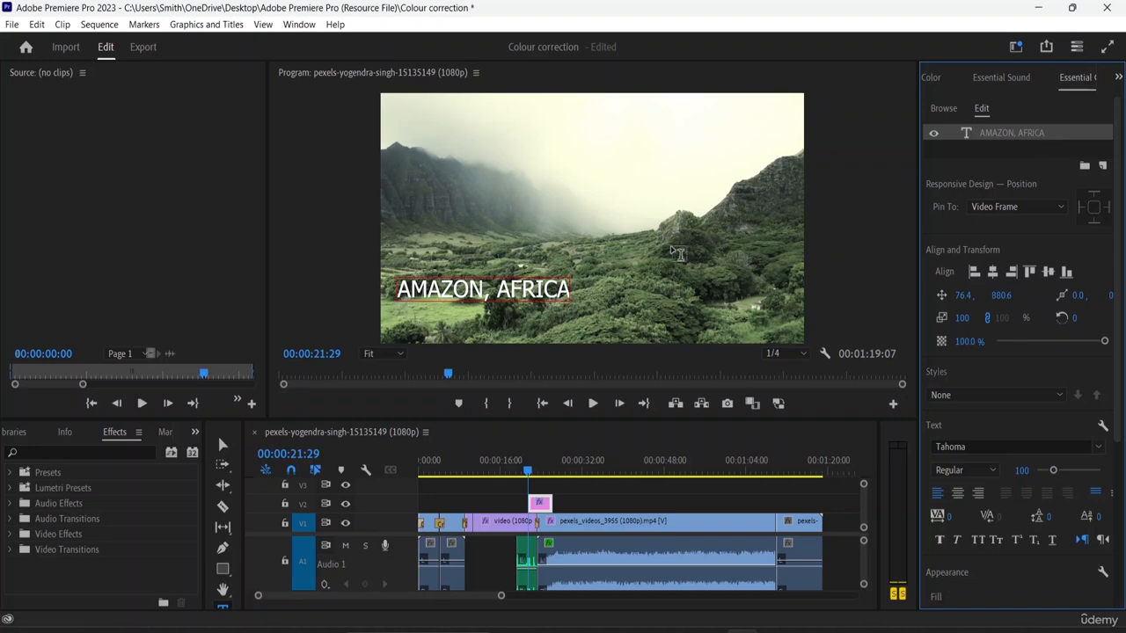
double_click(1041, 133)
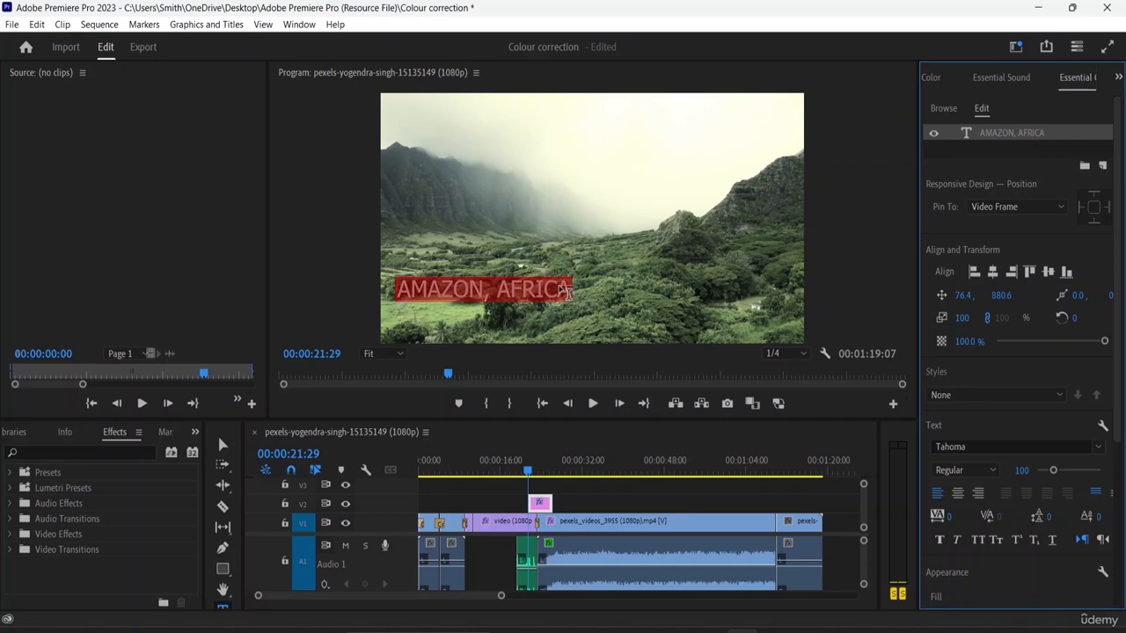
left_click(563, 293)
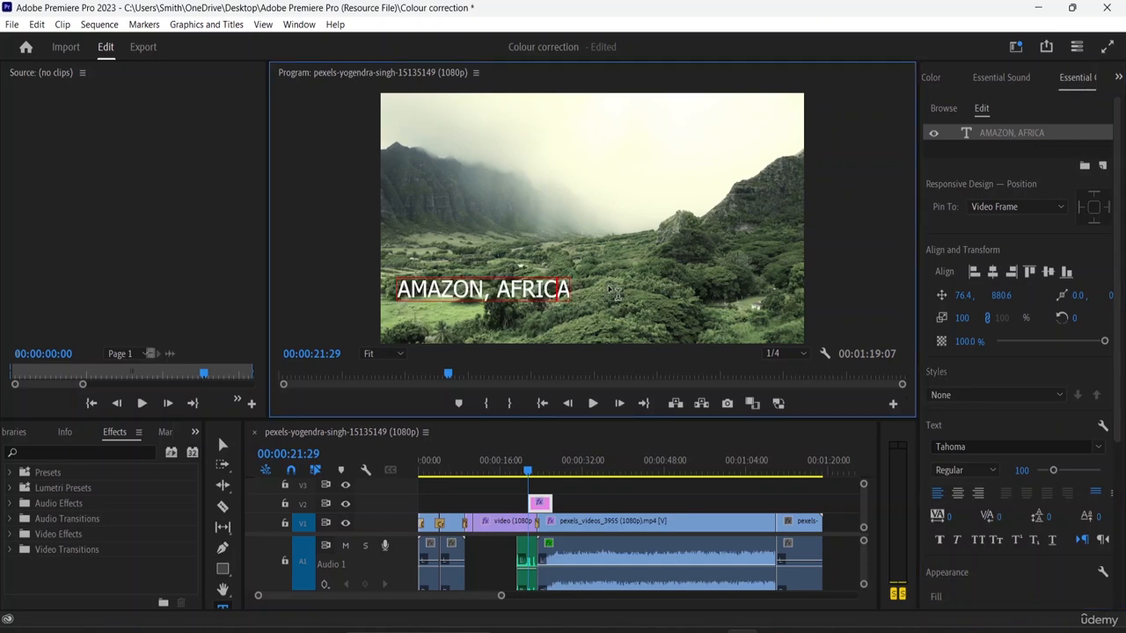
key("BackSpace")
double_click(554, 289)
key("BackSpace")
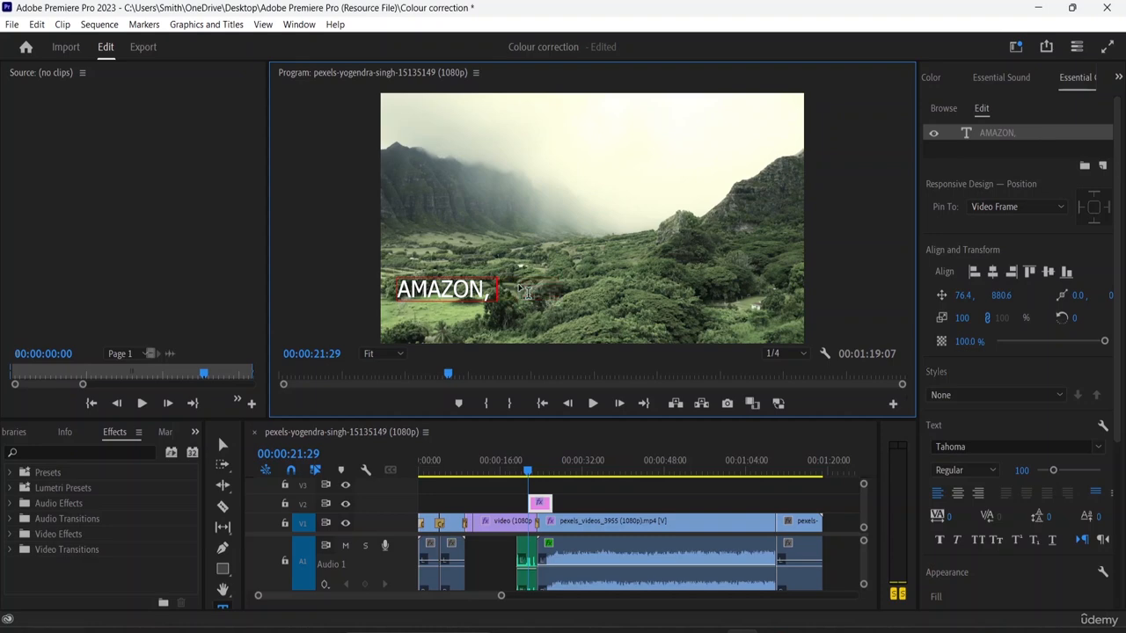
key("BackSpace")
key("Return")
type("AF")
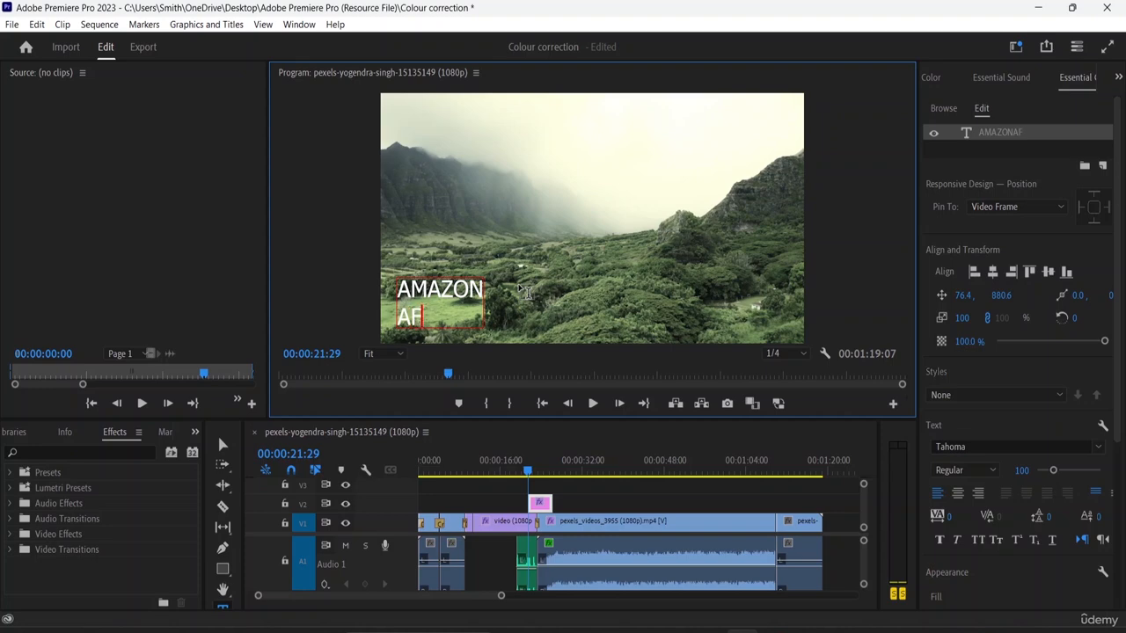
type("RICA")
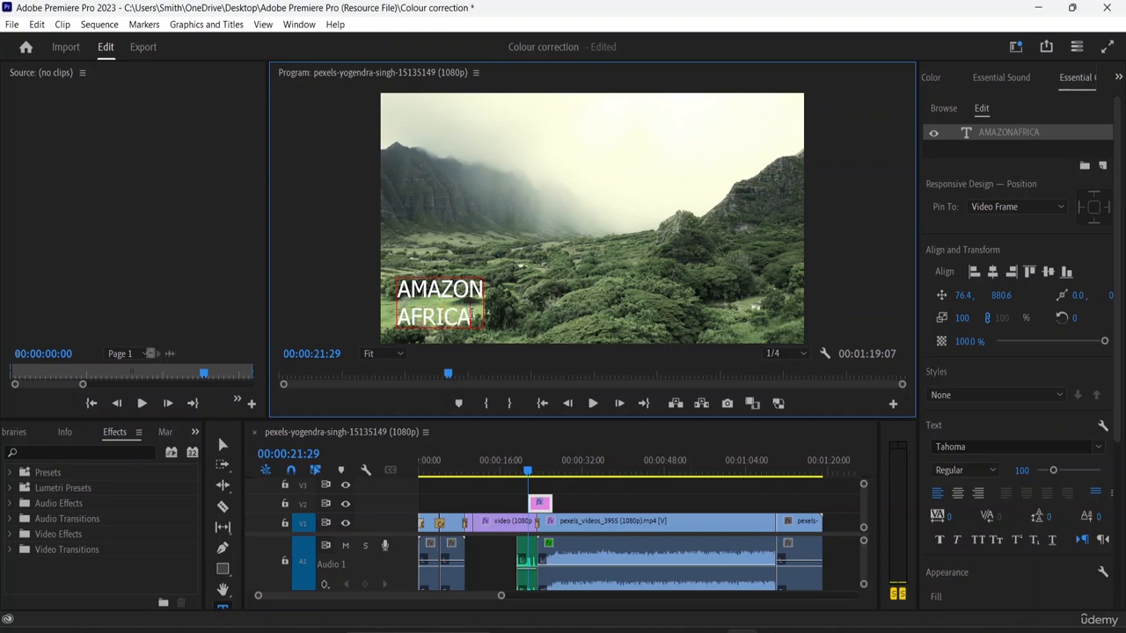
- Try centred and right-aligned paragraph alignment on both title lines, and return them to left-aligned text
left_click_drag(473, 318, 389, 295)
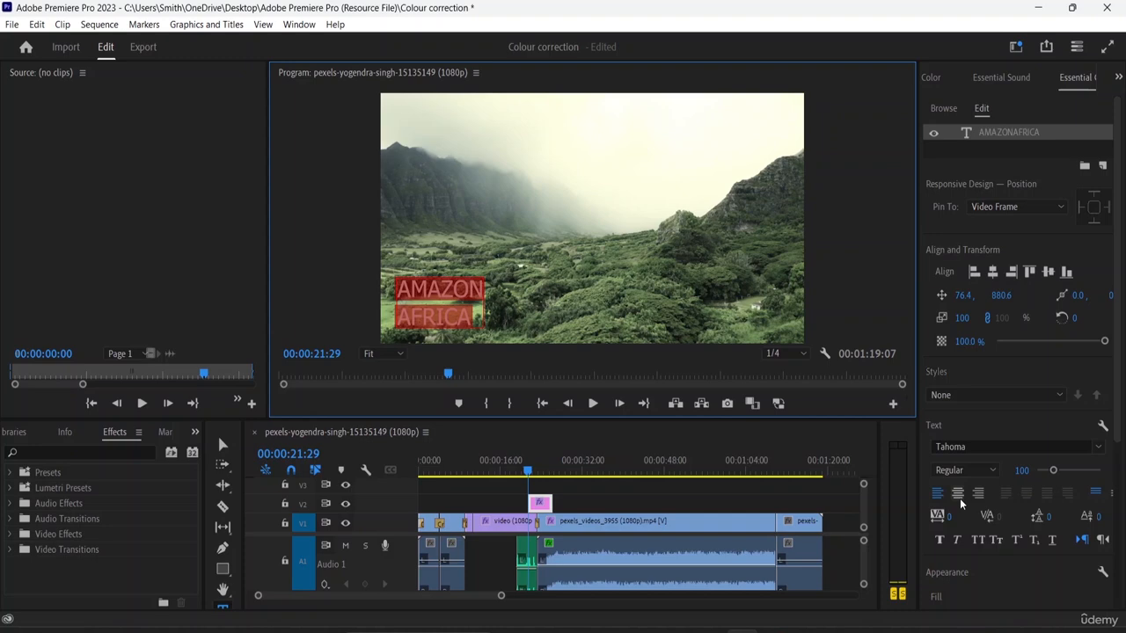
left_click(957, 494)
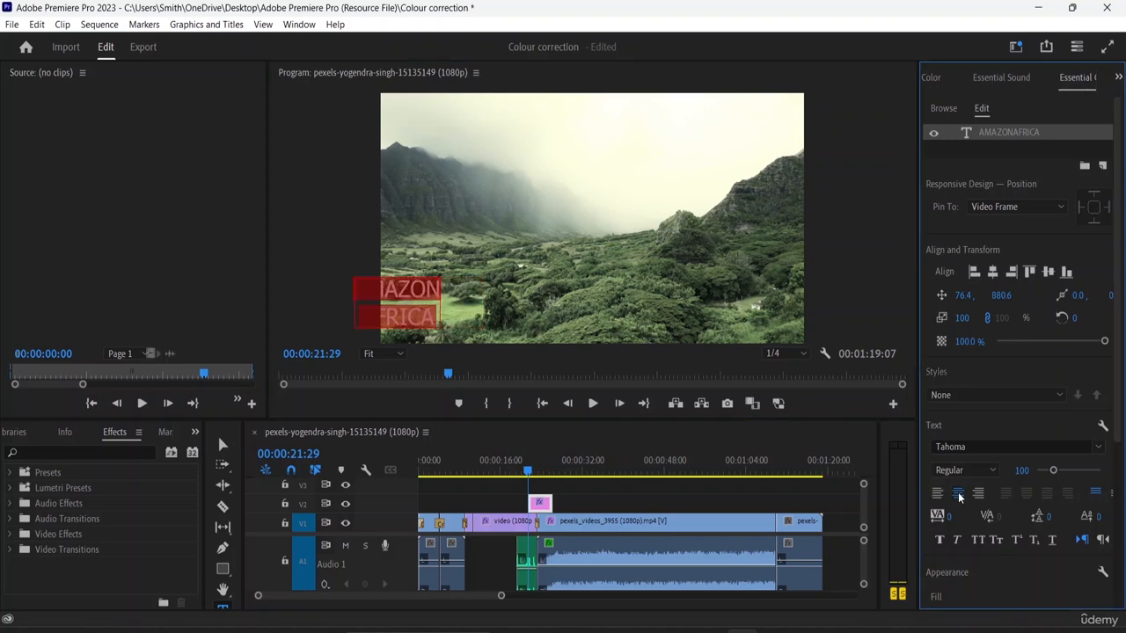
left_click(936, 493)
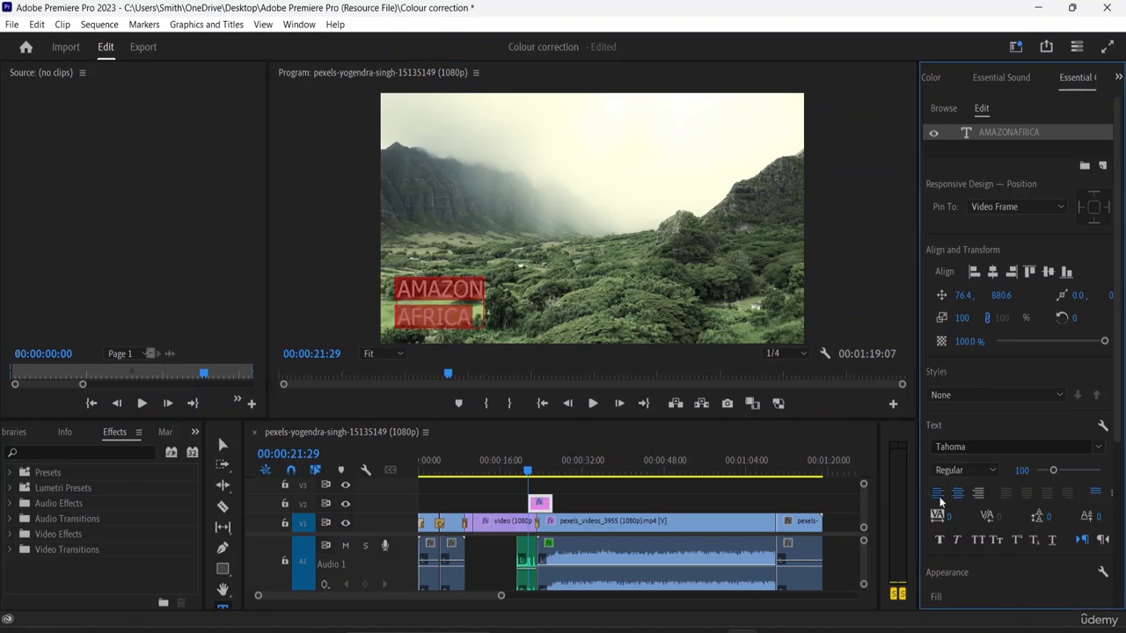
left_click(978, 495)
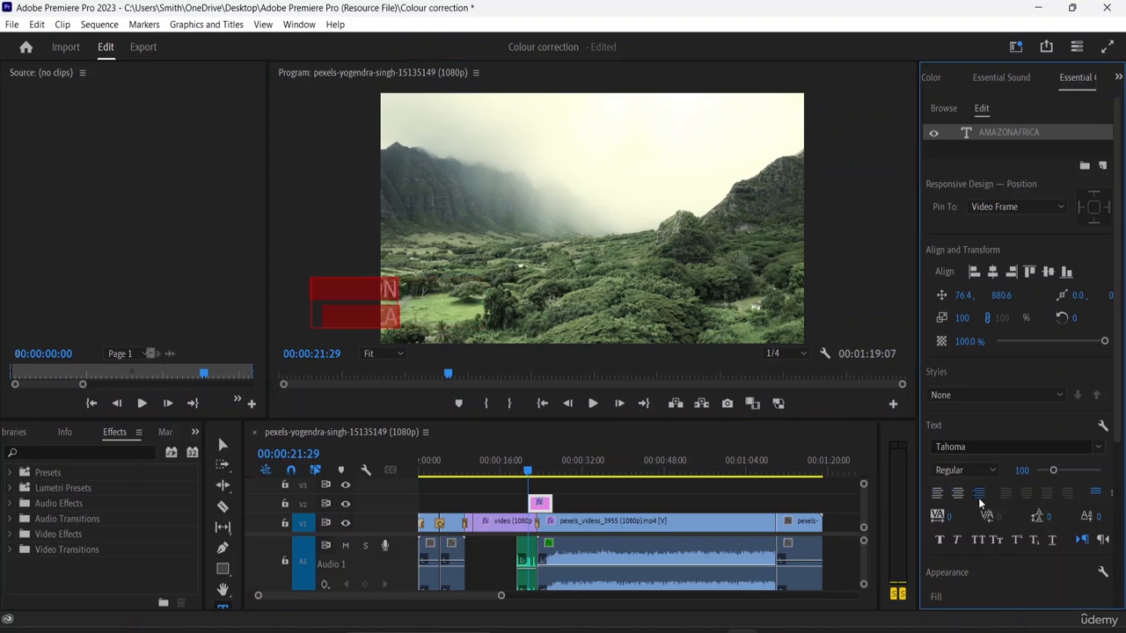
left_click(936, 493)
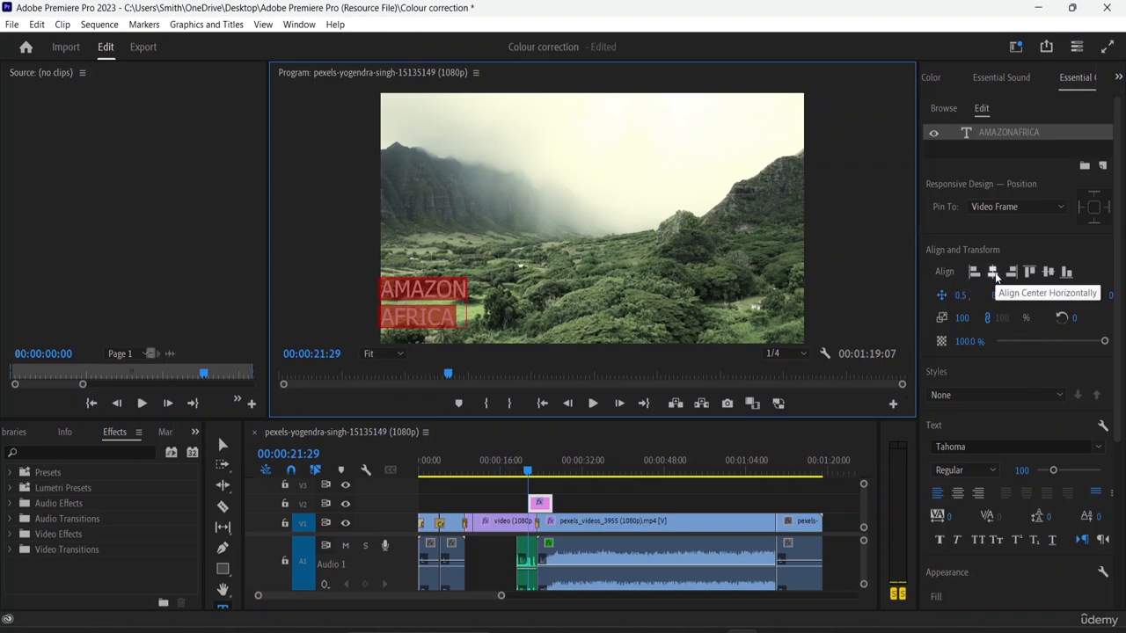
- Try aligning the title to the right edge of the video frame, and settle on centring it horizontally
left_click(994, 275)
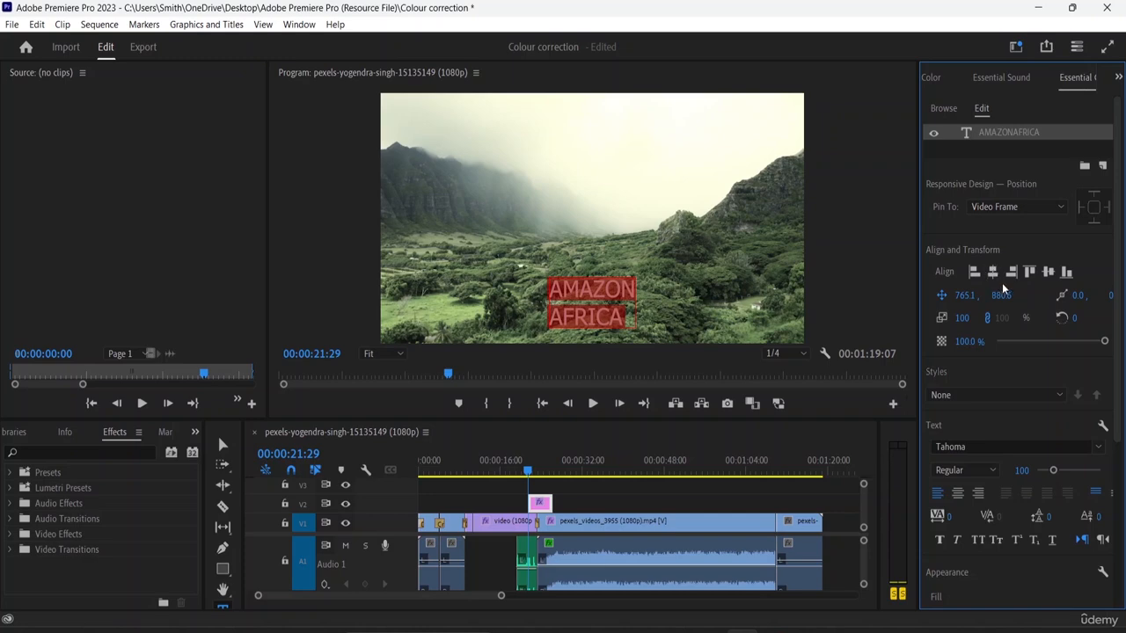
left_click(1012, 273)
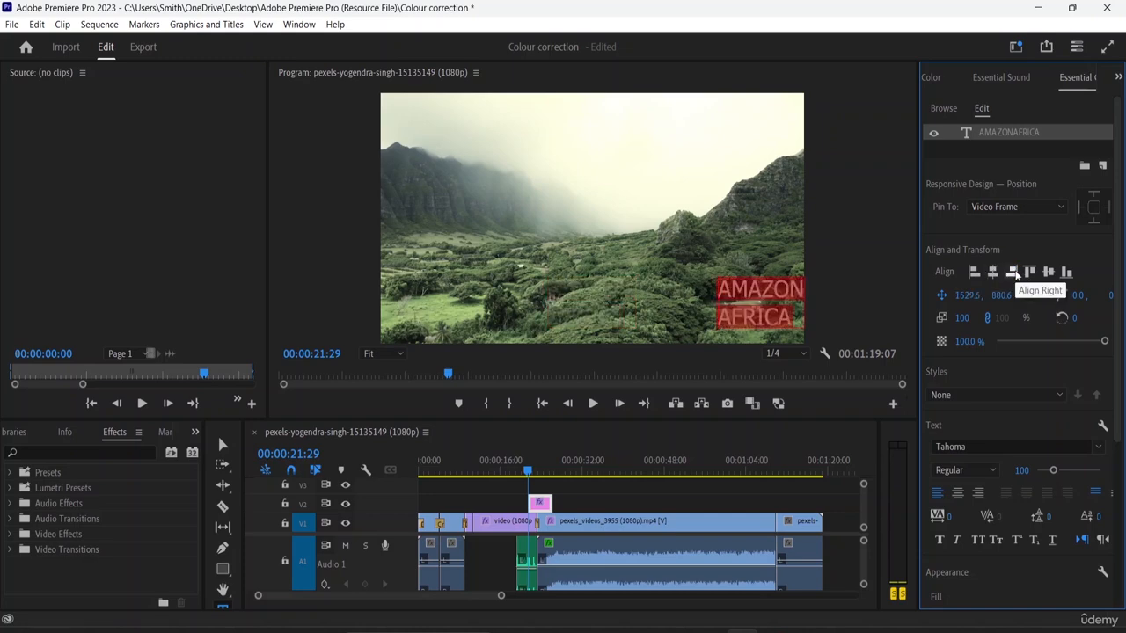
left_click(992, 272)
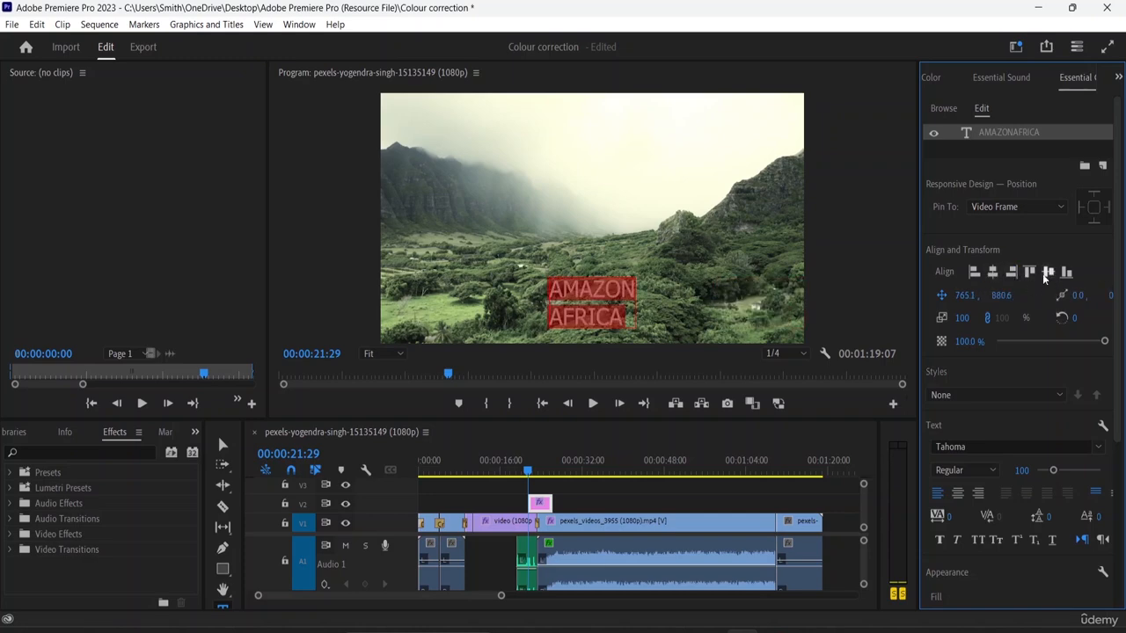
- Align the title to the top edge of the video frame, try left alignment, and return it to horizontal centre
left_click(1028, 272)
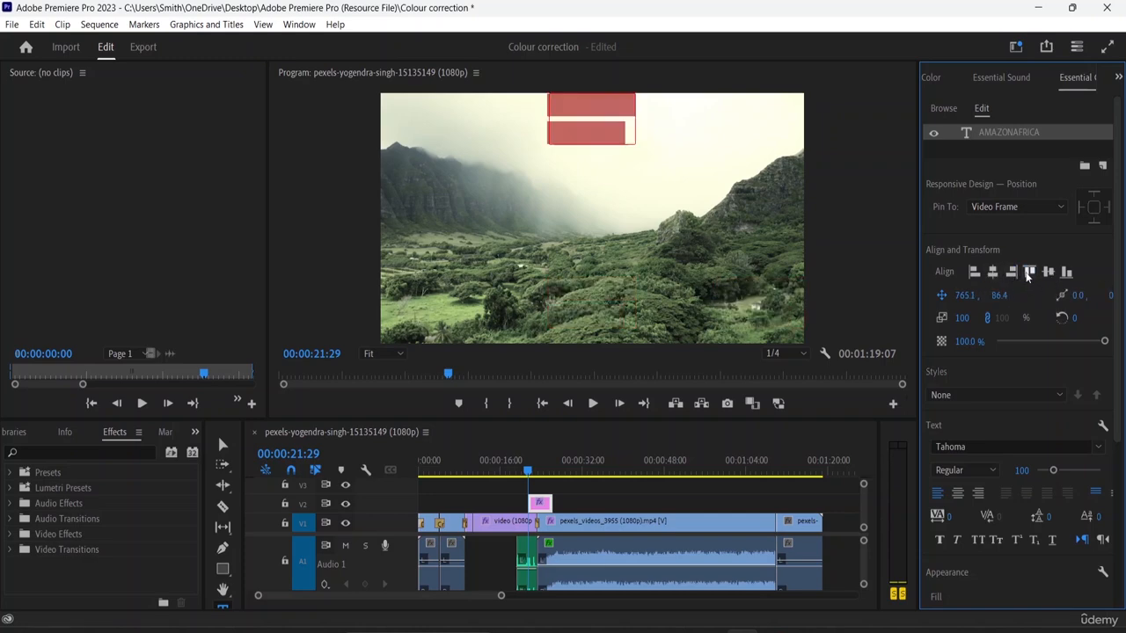
left_click(974, 273)
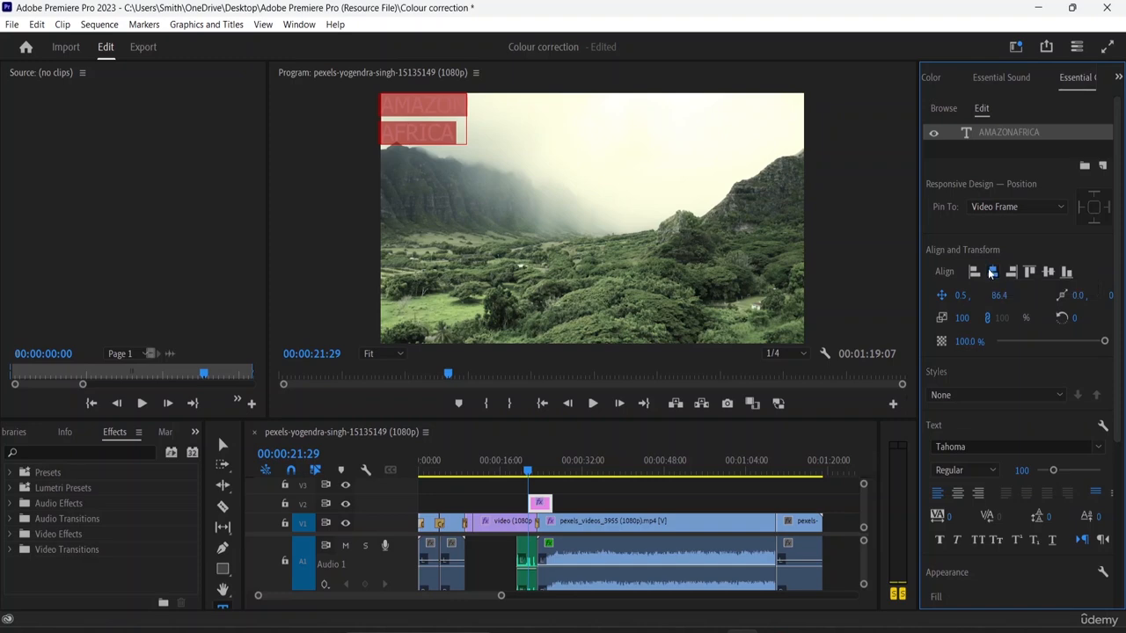
left_click(991, 272)
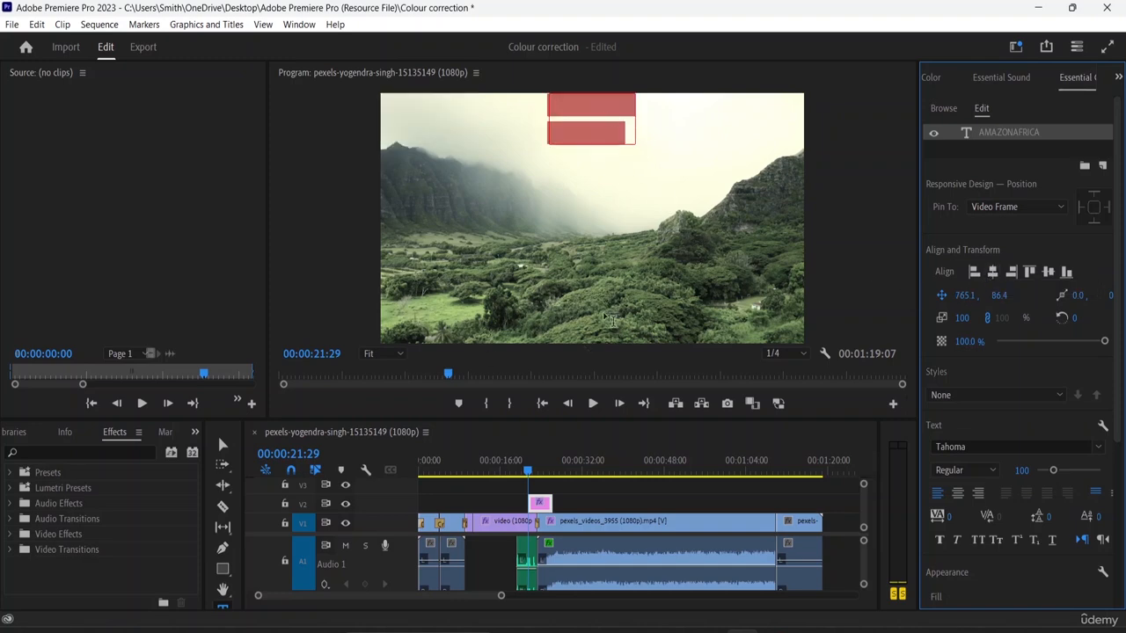
- Use the Selection tool to enlarge the title to about 129% and move it to about 725, 172.4
left_click(291, 482)
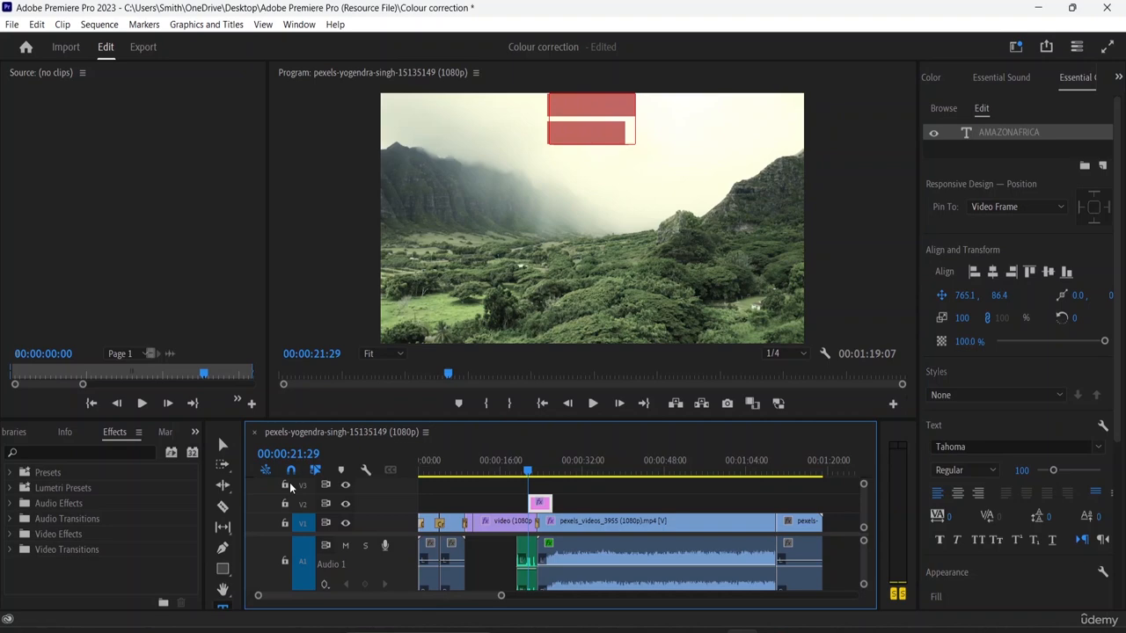
left_click(227, 445)
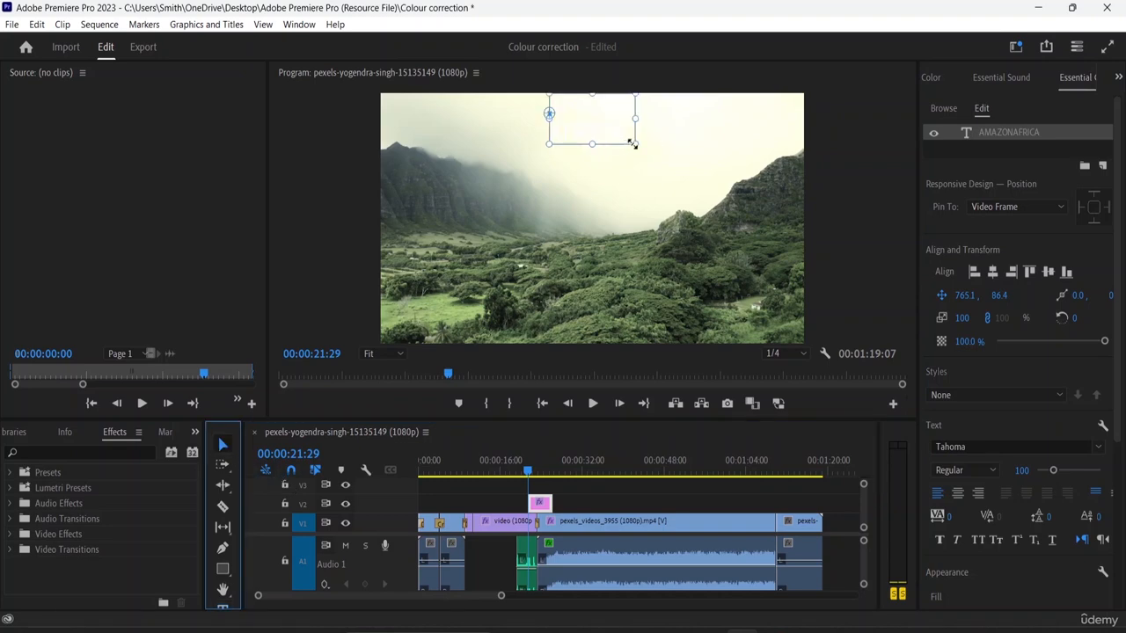
left_click_drag(633, 143, 643, 161)
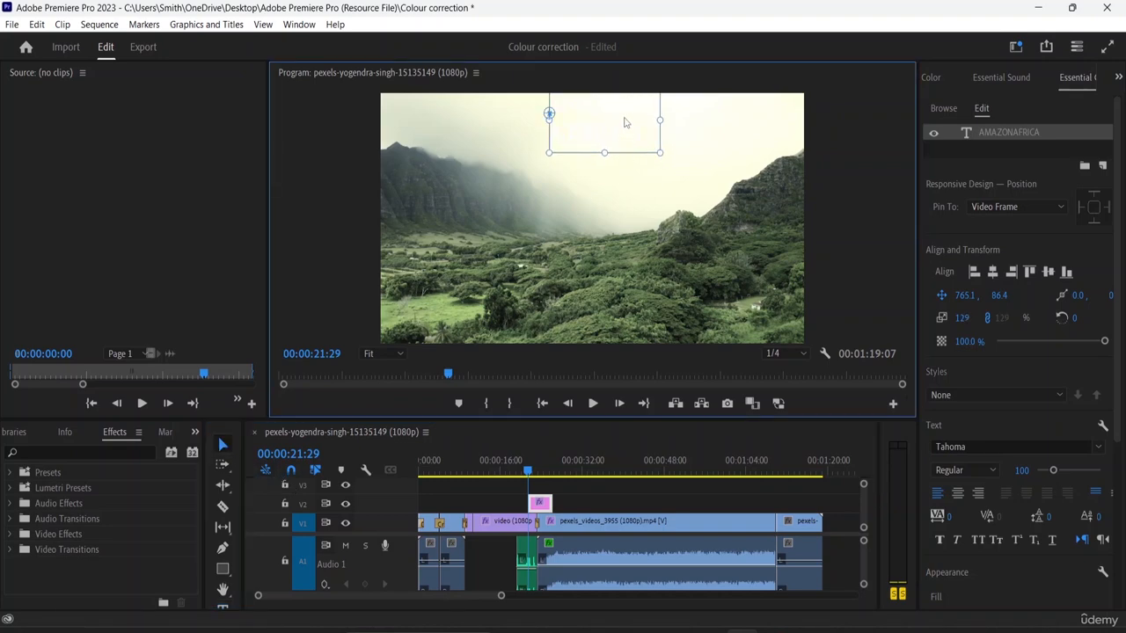
left_click_drag(625, 118, 617, 142)
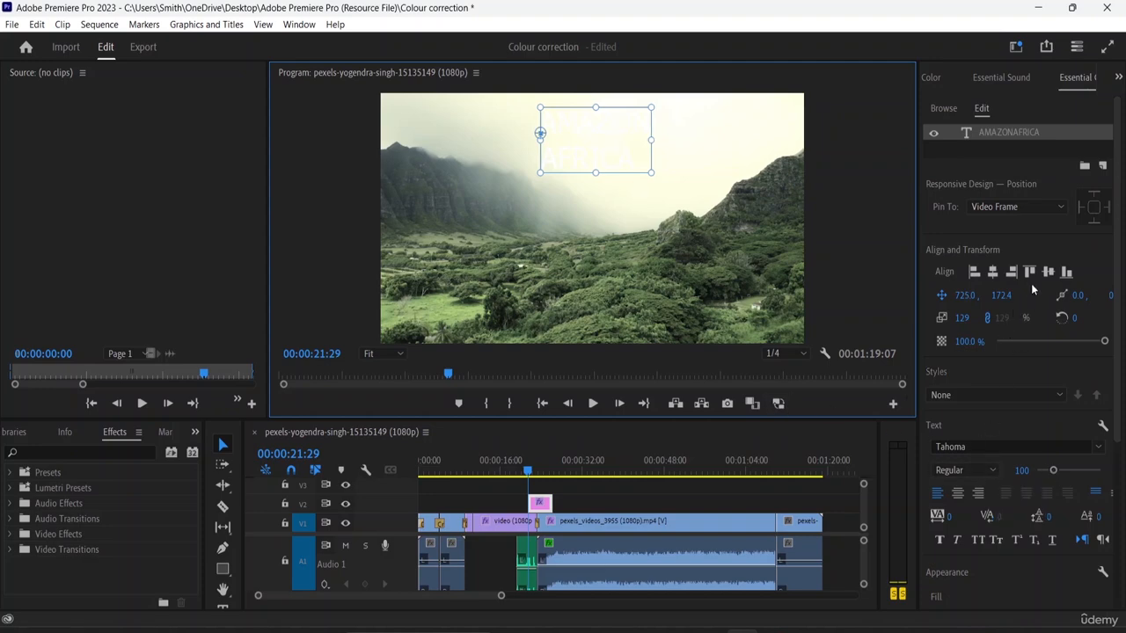
- Change the title's fill to the very dark red 200F0F
scroll(1031, 280, "down", 2)
scroll(1032, 277, "down", 3)
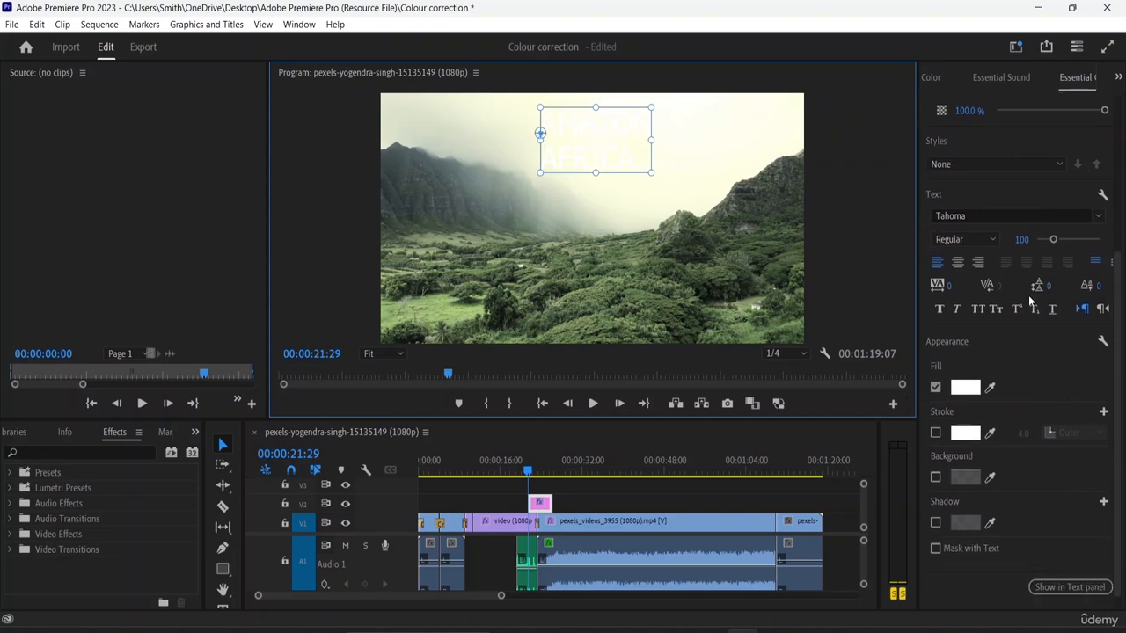
left_click(965, 387)
left_click_drag(457, 281, 486, 253)
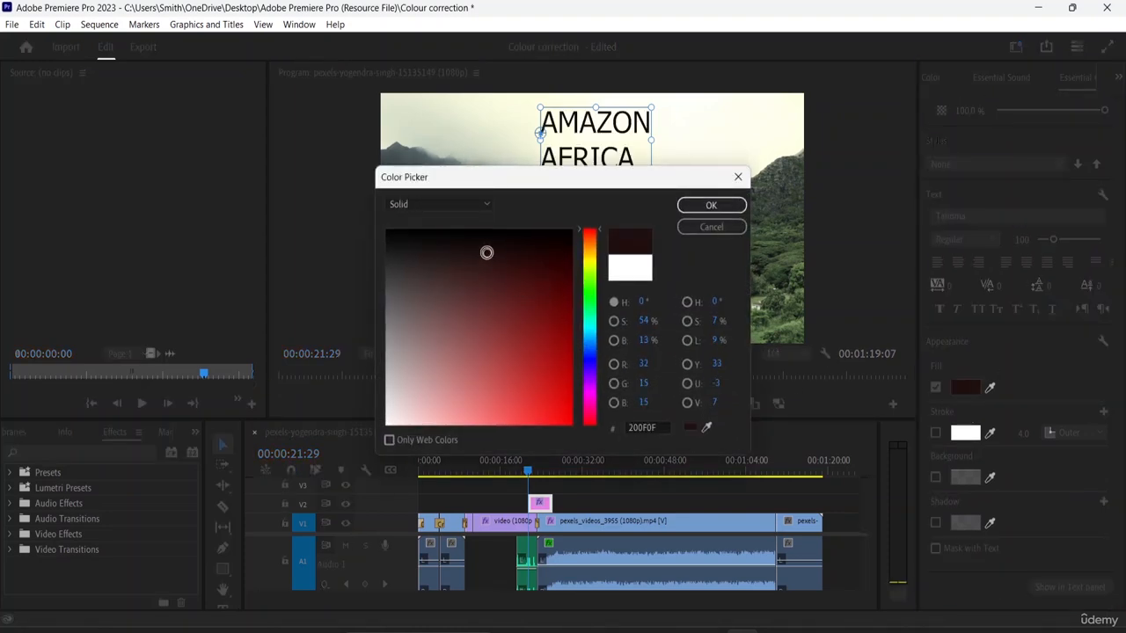
left_click(710, 206)
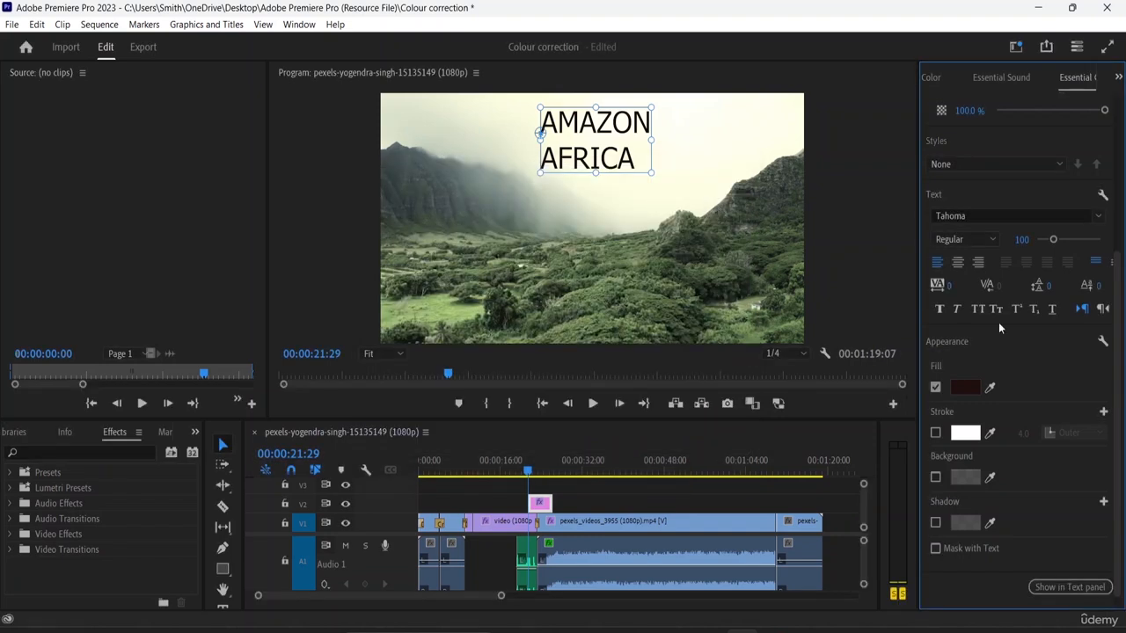
- Enable the title's stroke and set its colour to the dark red 762020
left_click(935, 432)
left_click(973, 437)
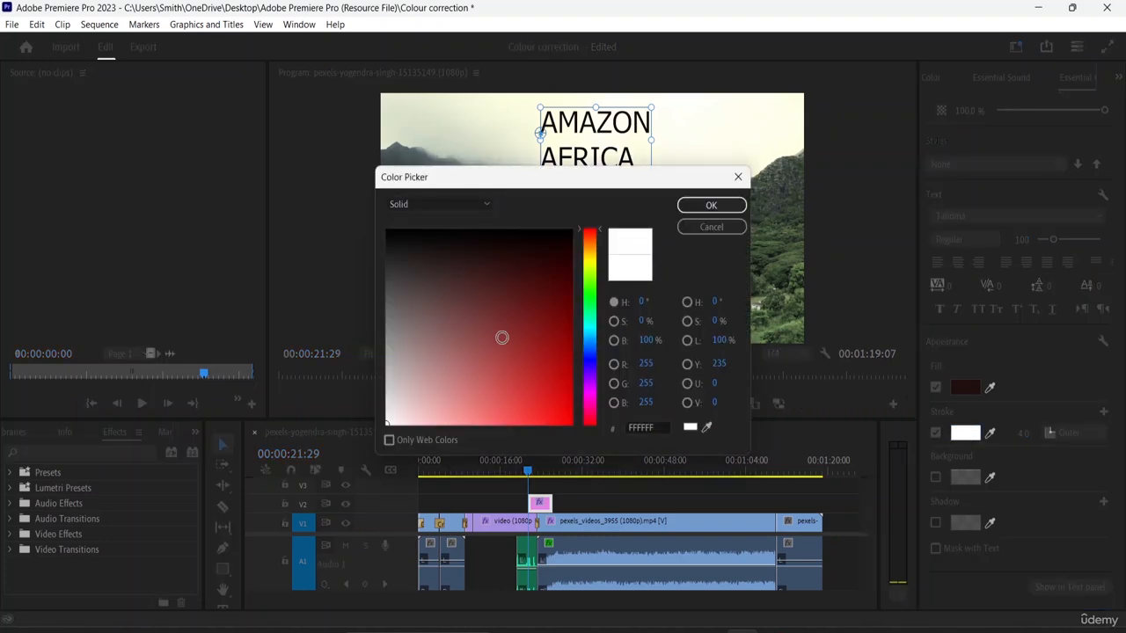
left_click(521, 318)
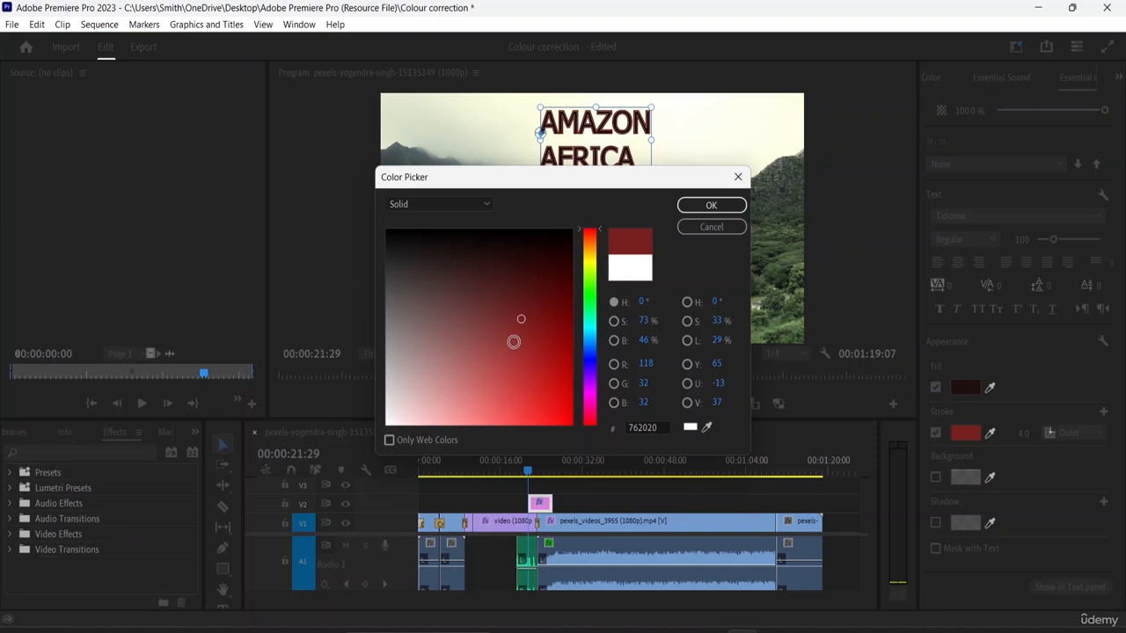
left_click(692, 208)
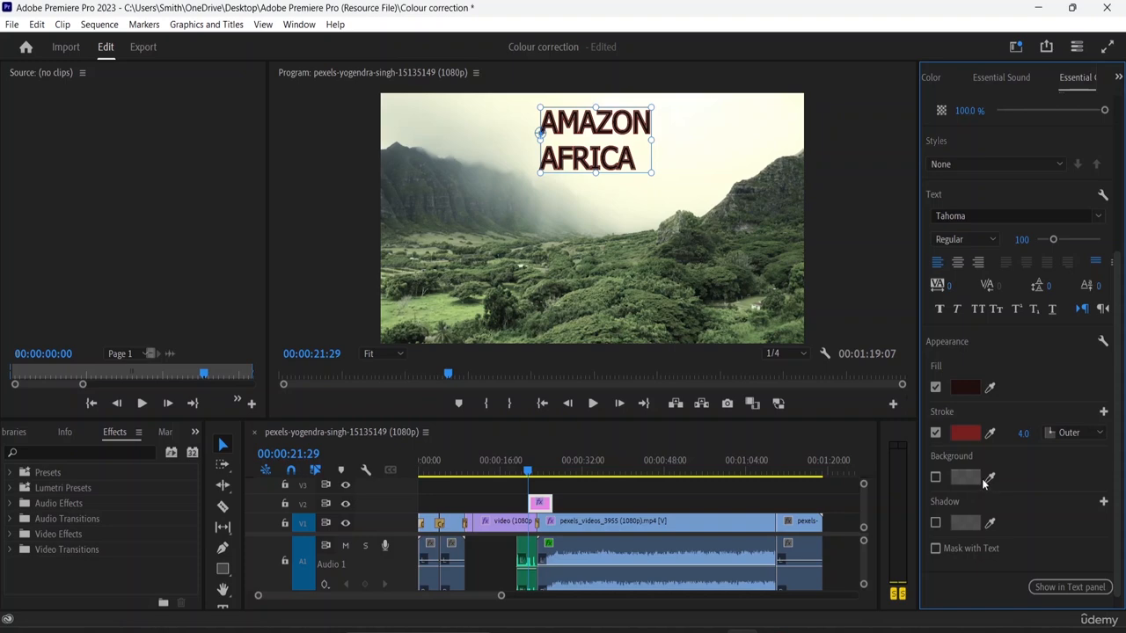
- Set the horizontal value of the title's anchor point to -4.0
scroll(984, 483, "up", 1)
scroll(976, 486, "down", 2)
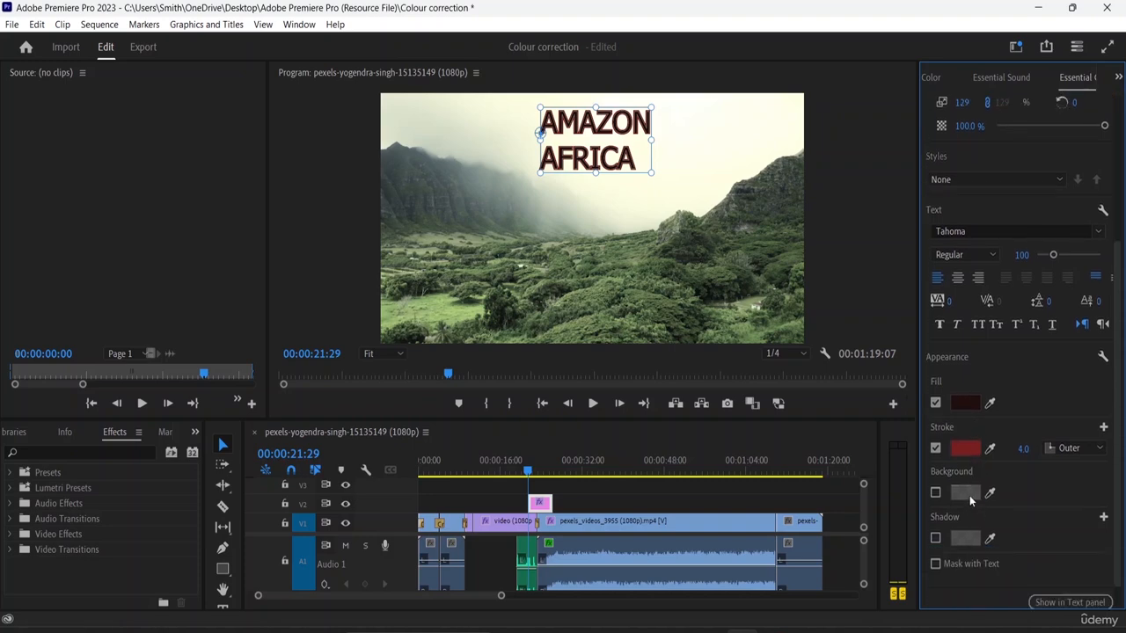
scroll(1014, 367, "up", 2)
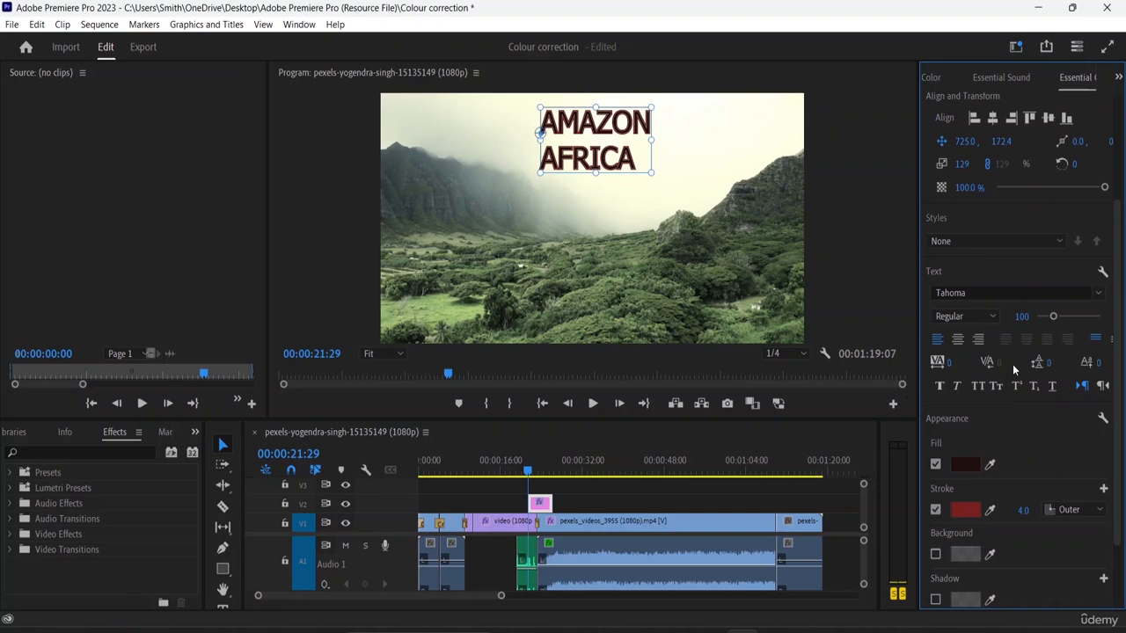
scroll(1012, 364, "up", 1)
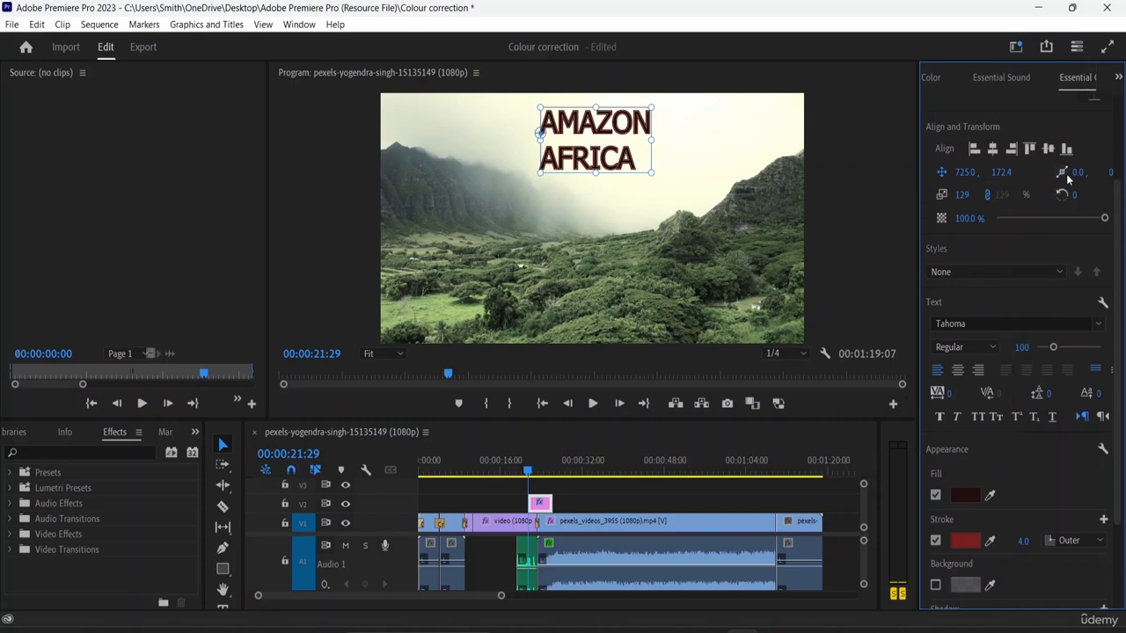
left_click_drag(1077, 172, 1078, 199)
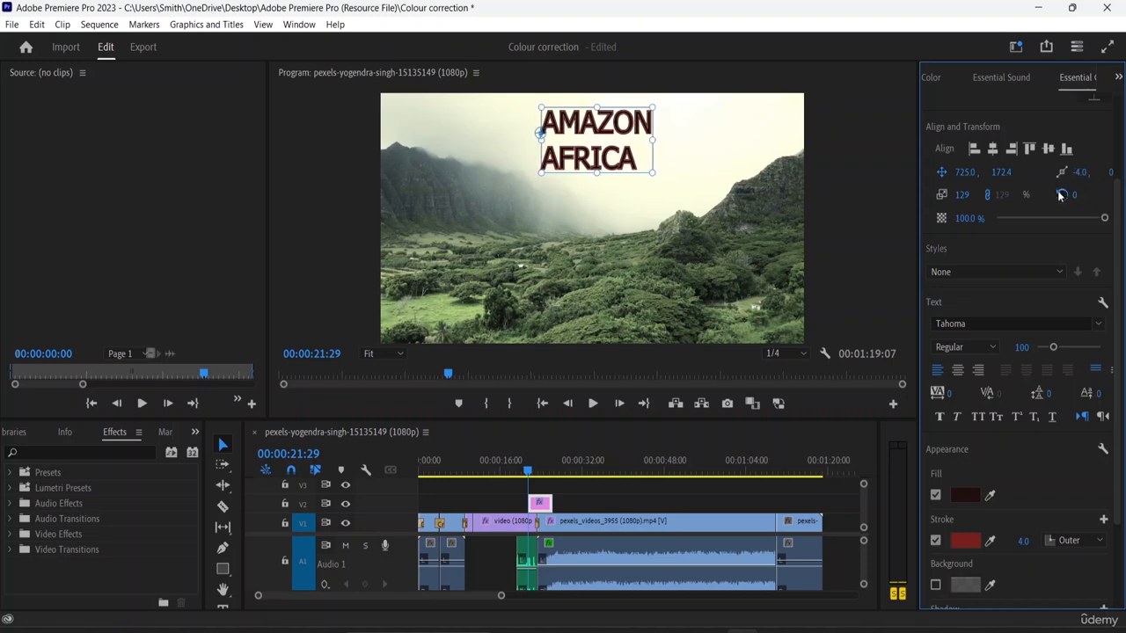
- Try rotating the title to 26°, and set its rotation back to 0°
left_click(1059, 195)
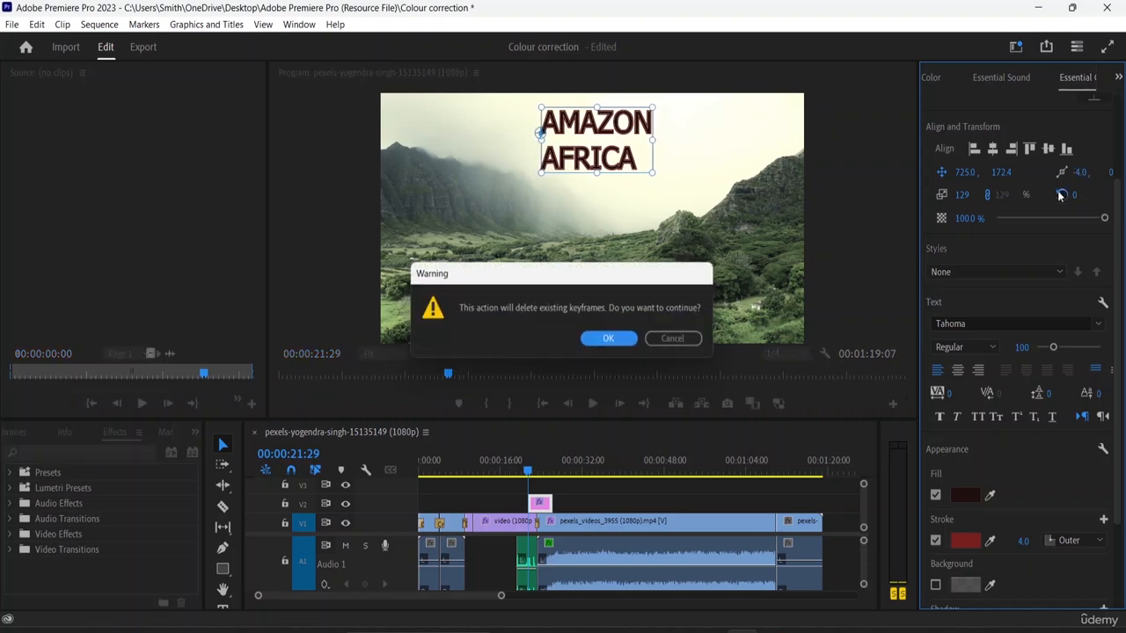
left_click(678, 340)
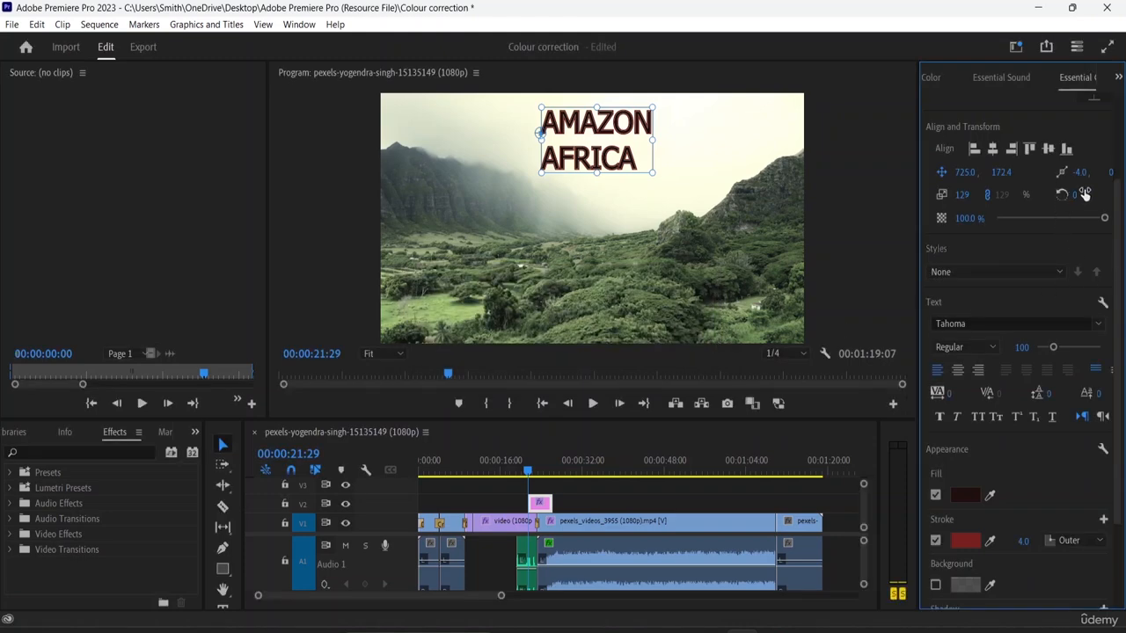
left_click_drag(1074, 196, 1098, 195)
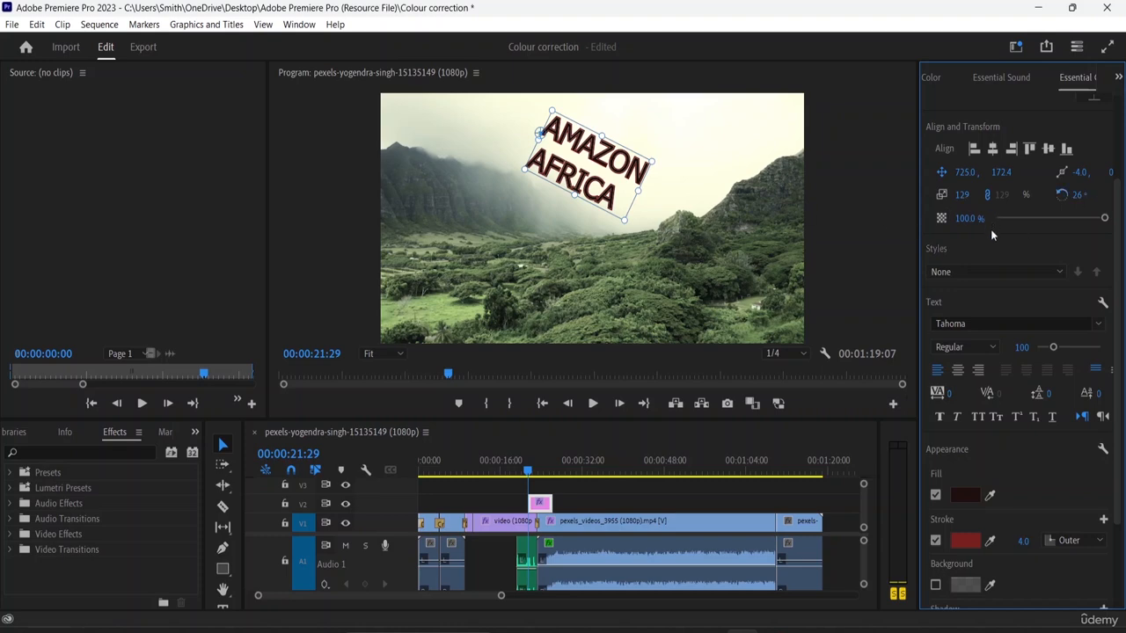
left_click(1080, 194)
type("0")
key("Return")
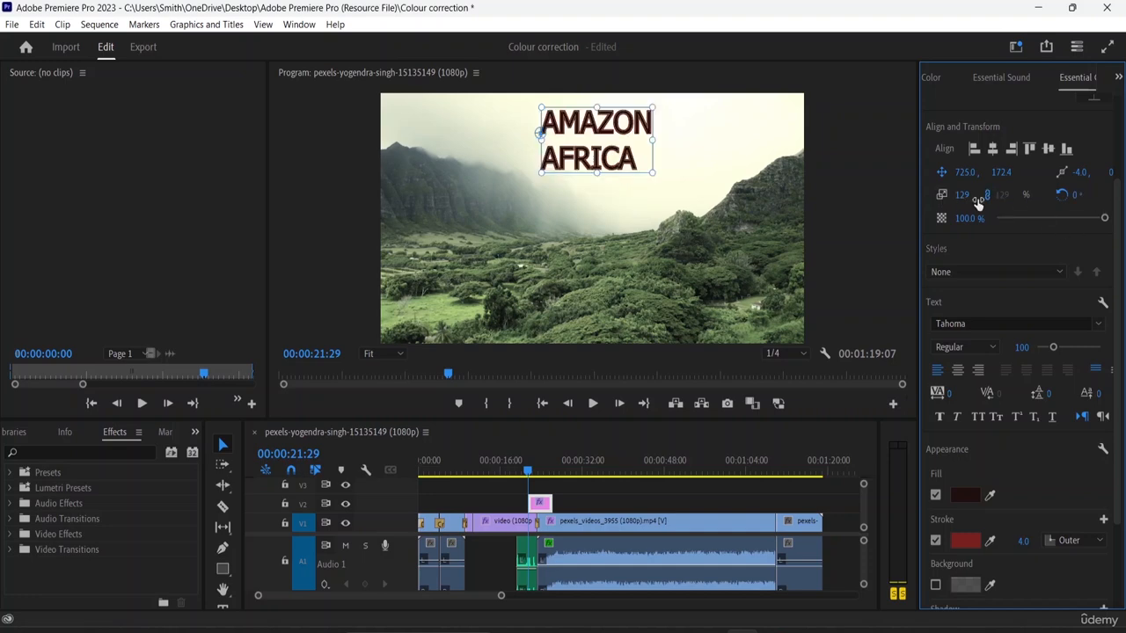
- Try scaling the title to 155% with its width stretched separately to 163%, and relink the scale values
left_click_drag(962, 195, 986, 195)
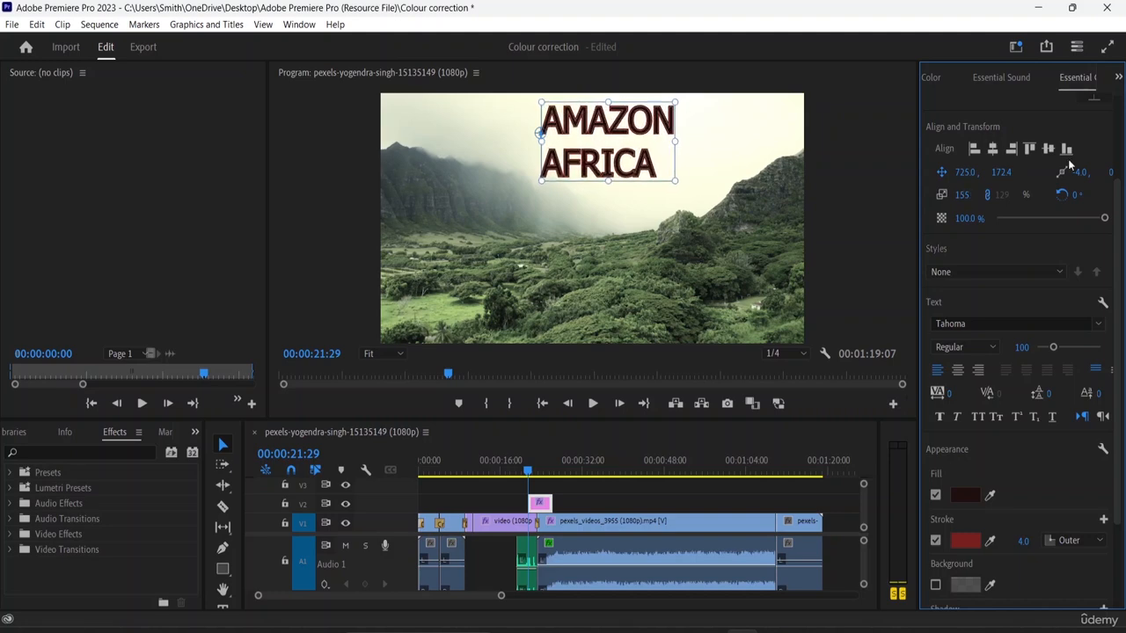
left_click(987, 194)
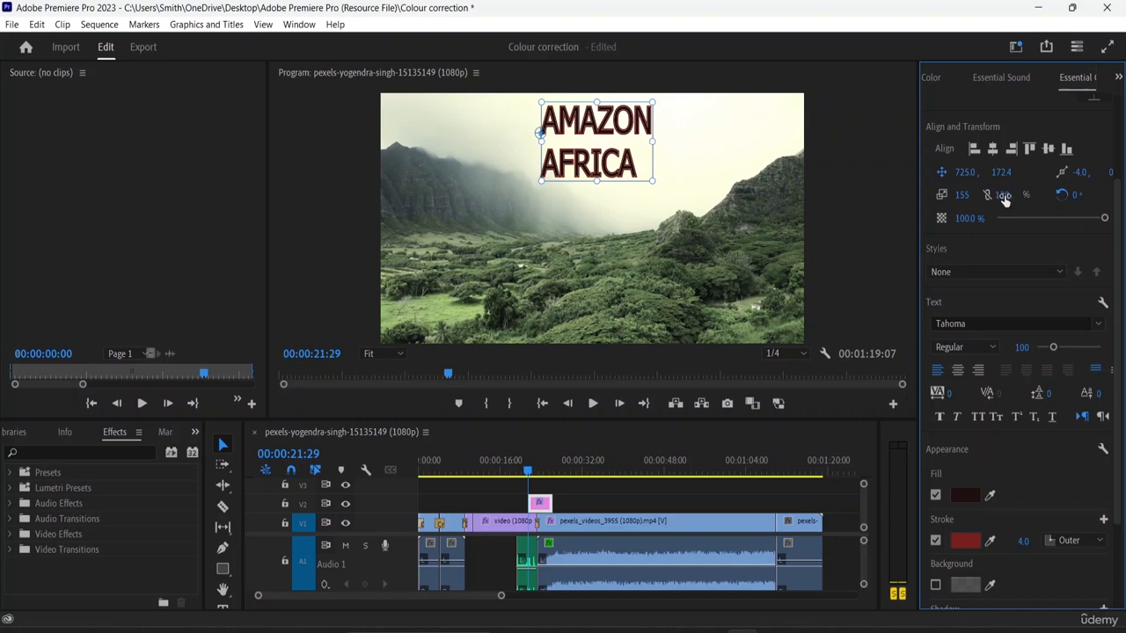
left_click_drag(1004, 195, 1067, 190)
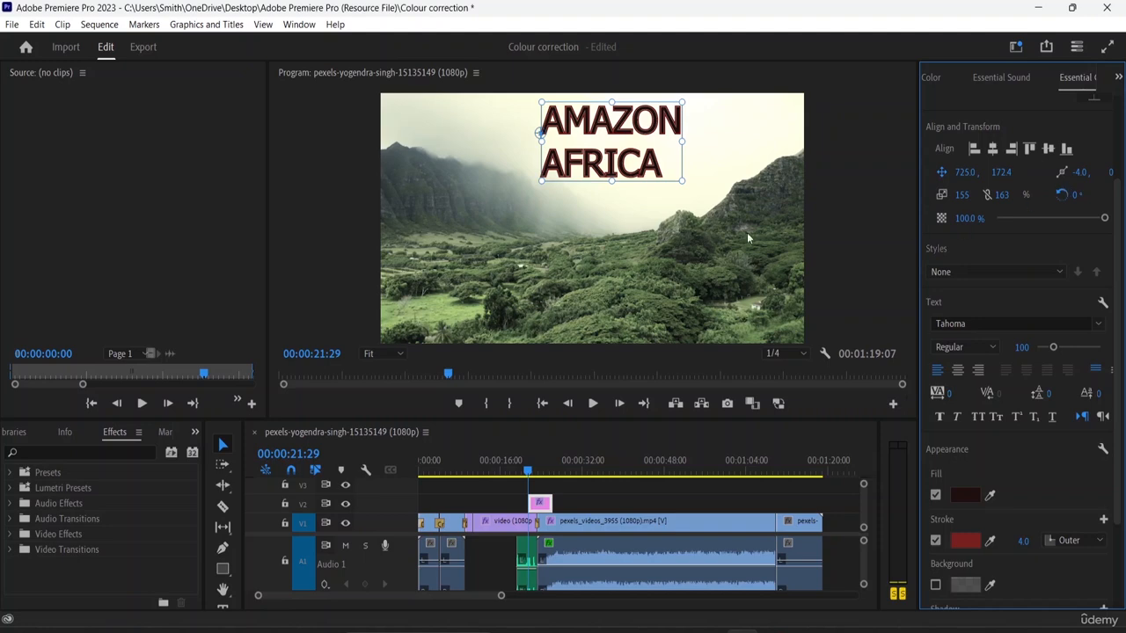
left_click(987, 195)
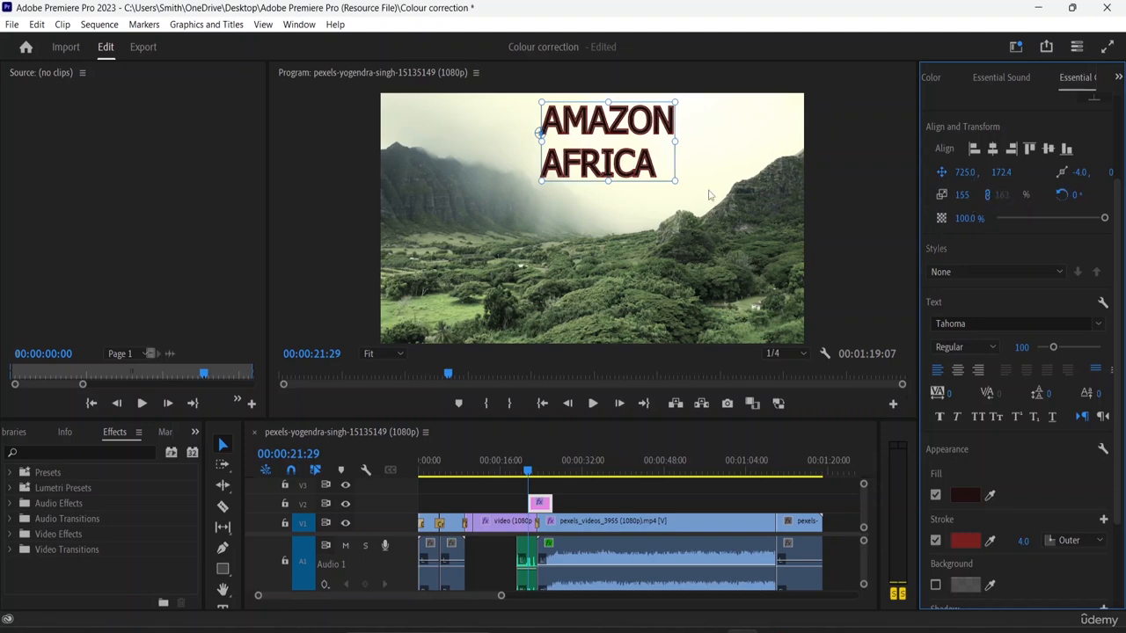
- Adjust the title's linked scale to 162% and move the title to about 818, 209.4
left_click_drag(672, 179, 693, 187)
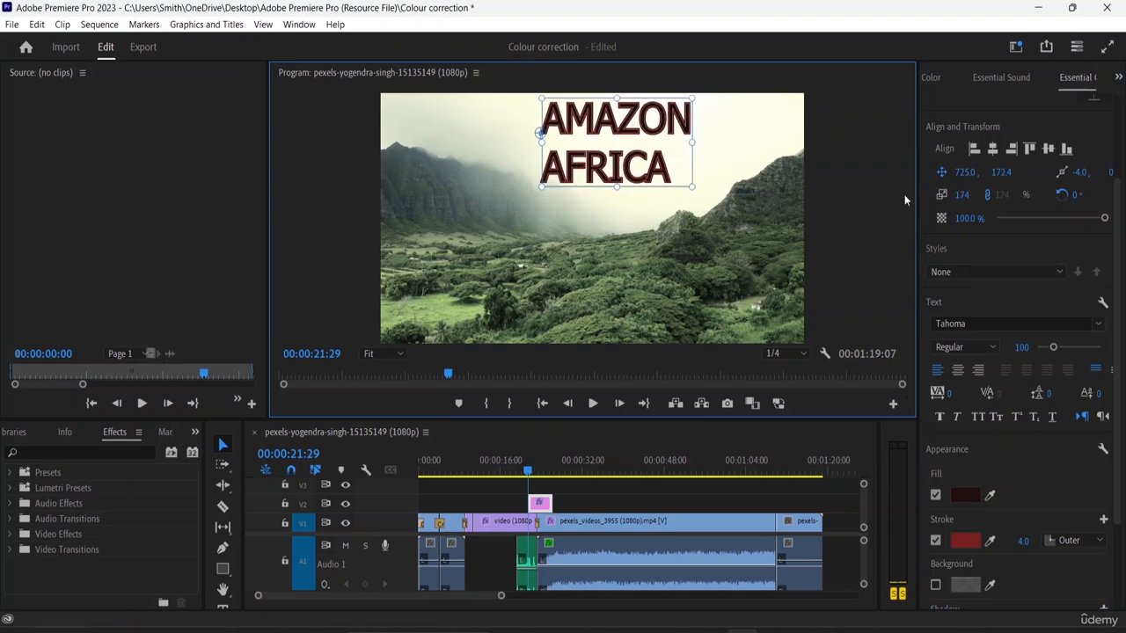
mouse_move(962, 195)
left_mouse_down()
mouse_move(975, 194)
mouse_move(950, 194)
left_mouse_up()
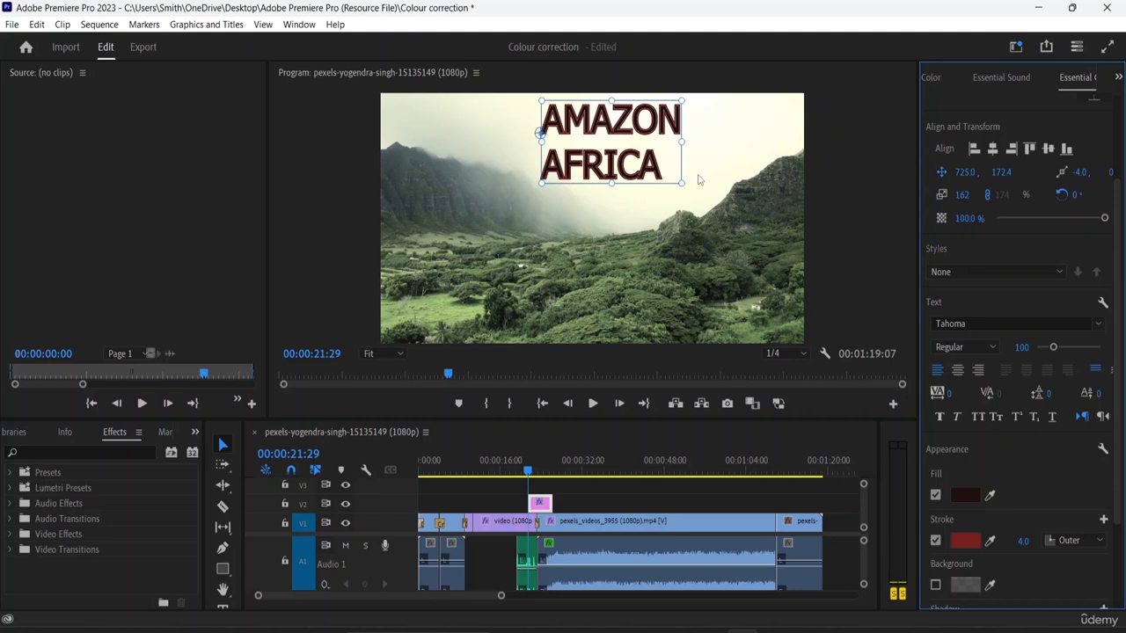
left_click_drag(646, 157, 667, 166)
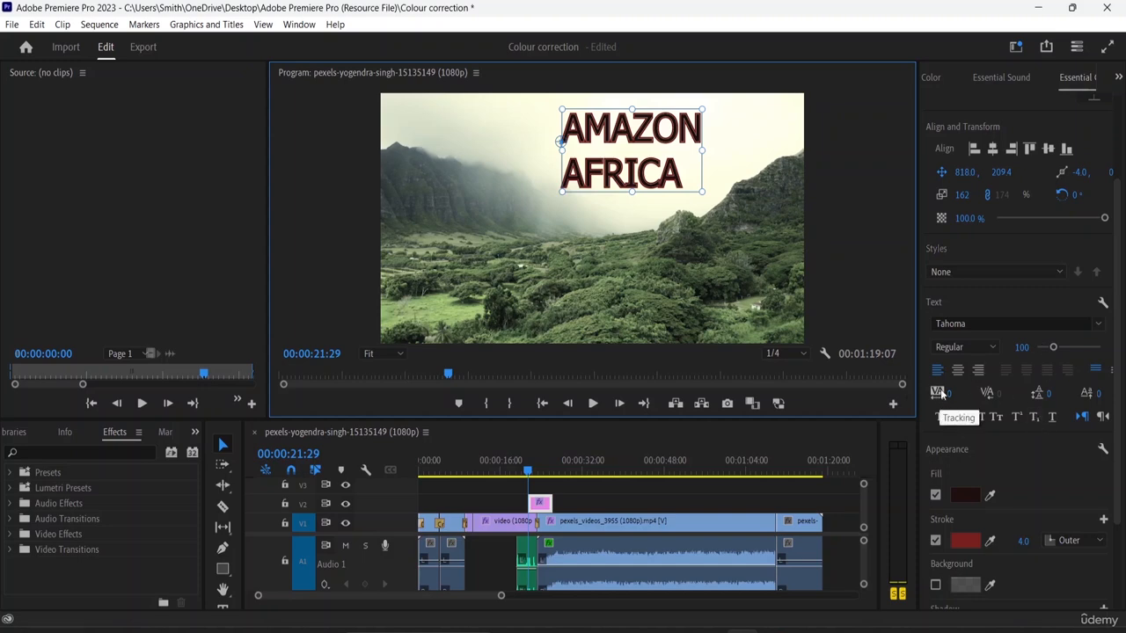
- Set the title's tracking to 94 and its leading to 16
left_click_drag(950, 398, 1035, 398)
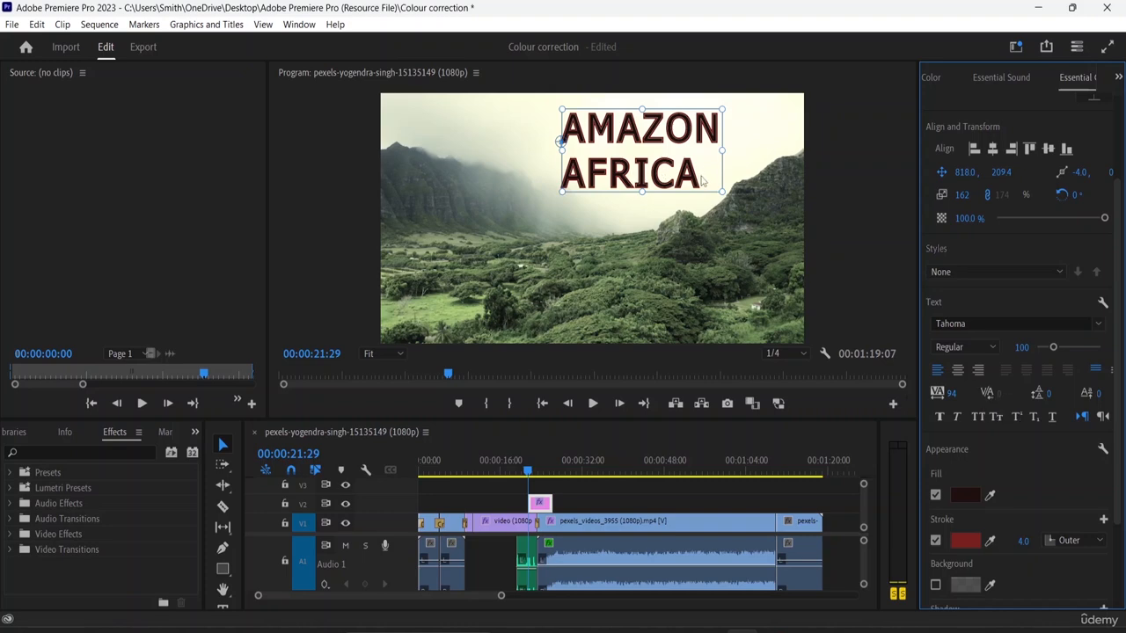
left_click(699, 182)
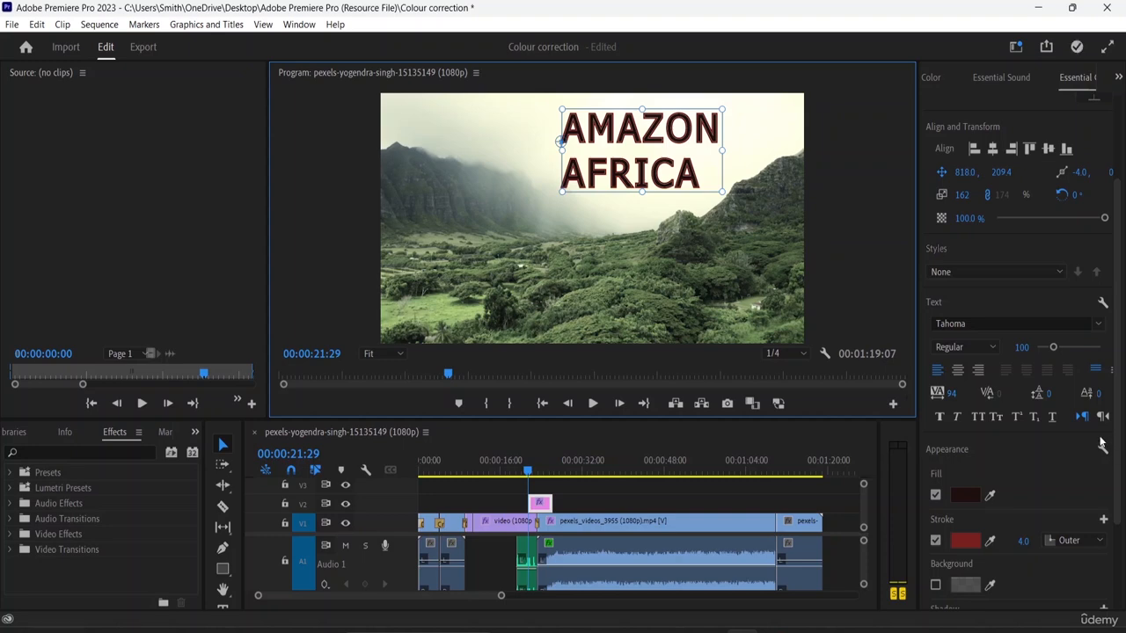
mouse_move(1043, 394)
left_mouse_down()
mouse_move(1055, 394)
mouse_move(1044, 387)
left_mouse_up()
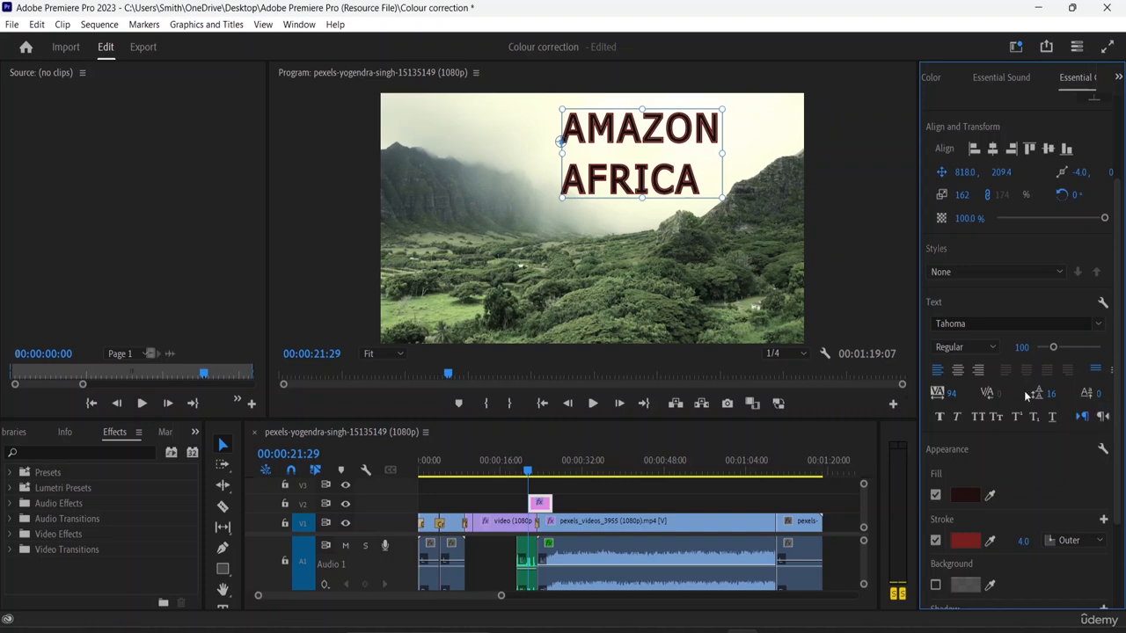
left_click(700, 182)
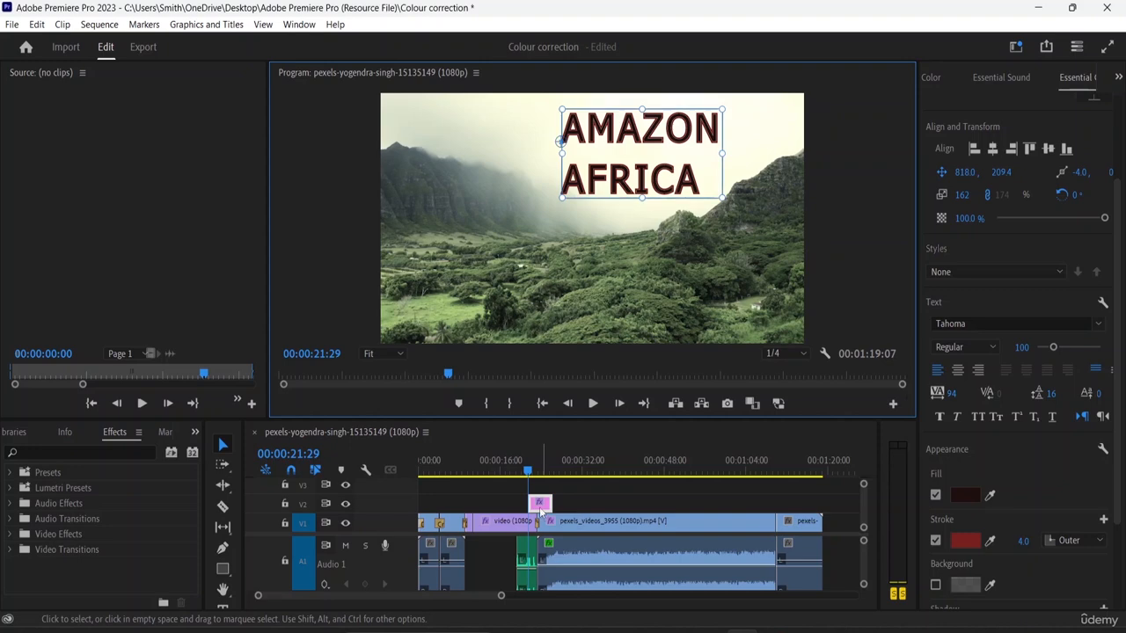
- Move the playhead to 00:00:22:21 and place the text cursor after "AFRICA" in the title
left_click(528, 473)
left_click_drag(528, 473, 533, 474)
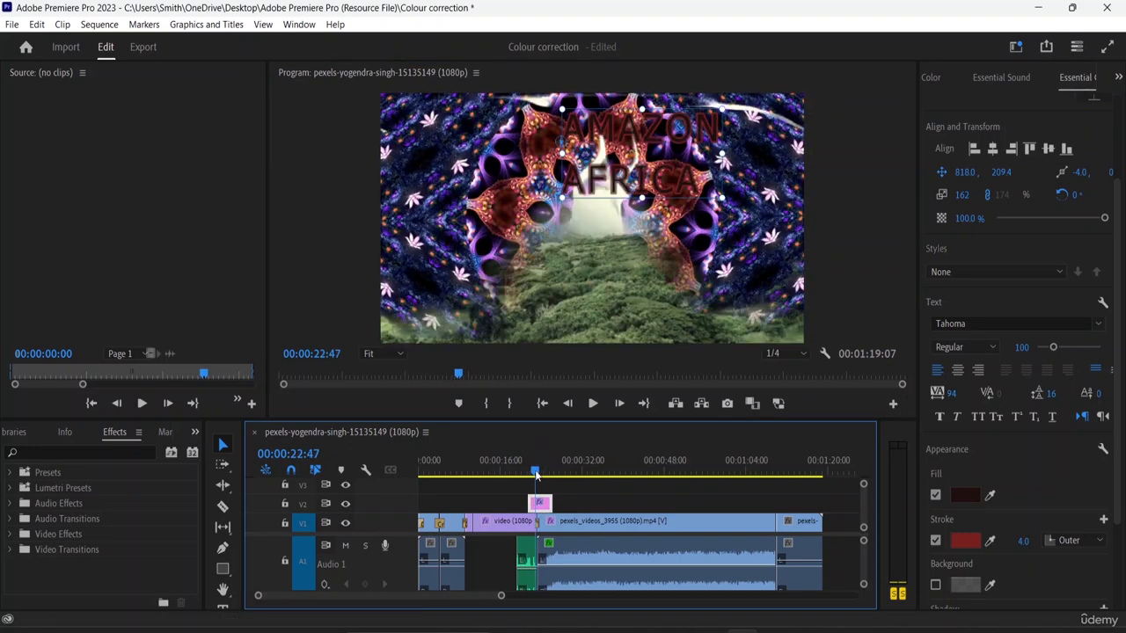
left_click(699, 186)
double_click(699, 187)
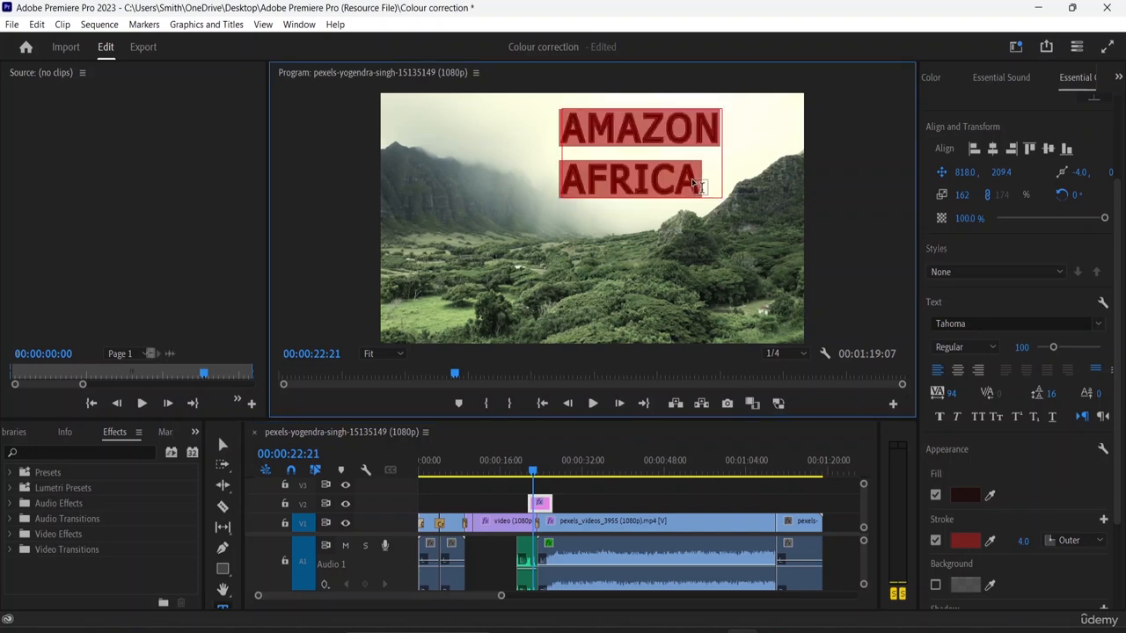
left_click(704, 183)
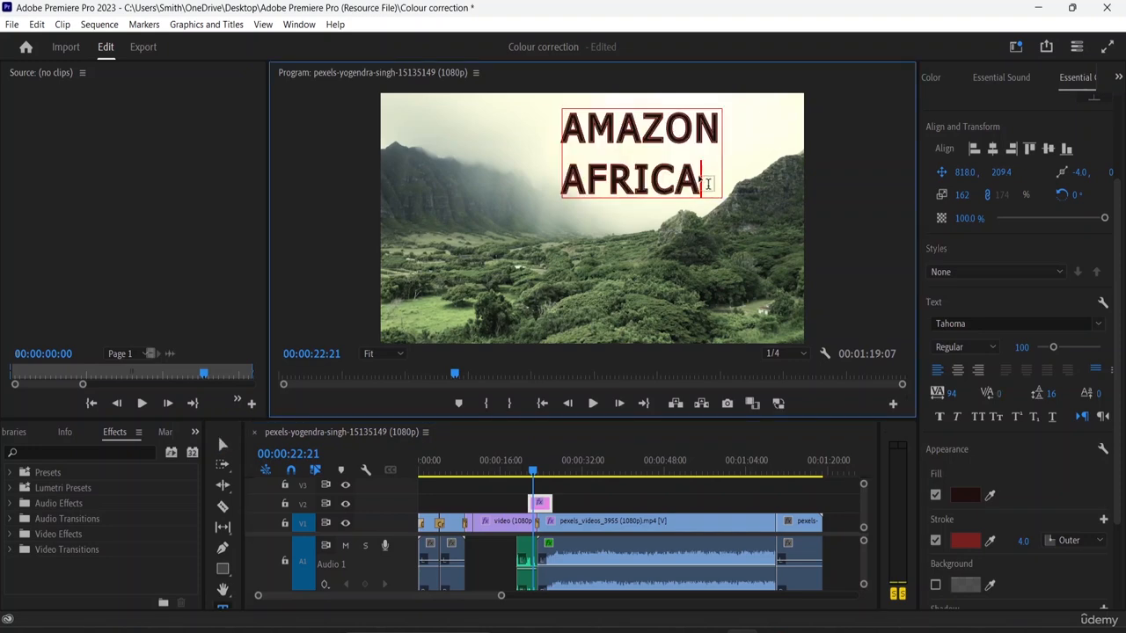
- Try raising the final "A" of "AFRICA" with a baseline shift of 21 and the "I" with a shift of 20
key("shift+Left")
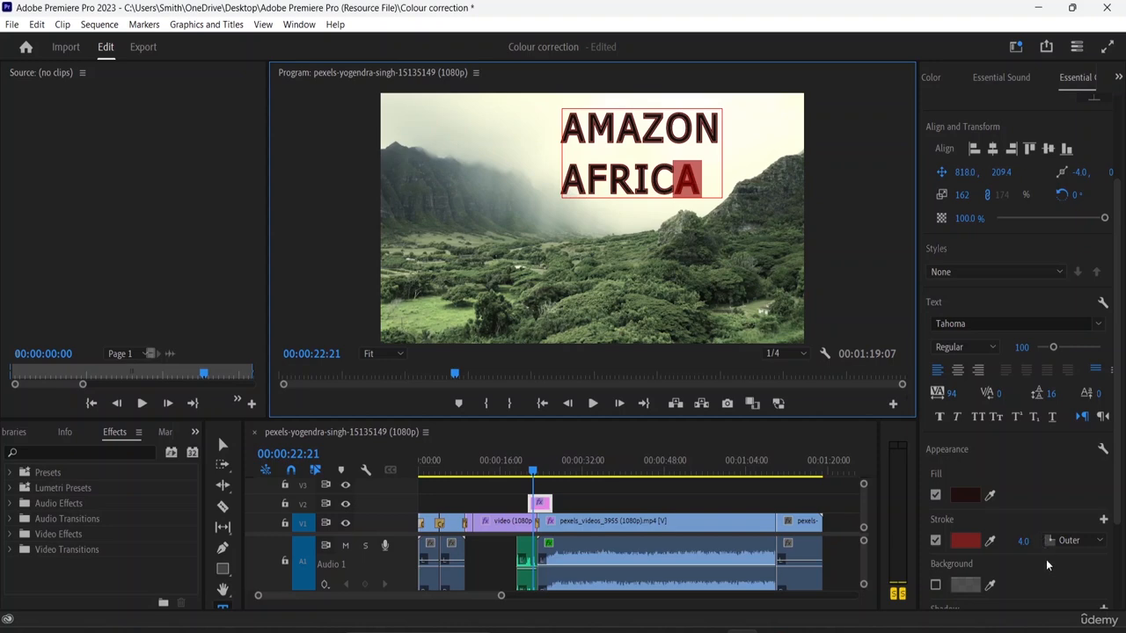
scroll(981, 548, "down", 2)
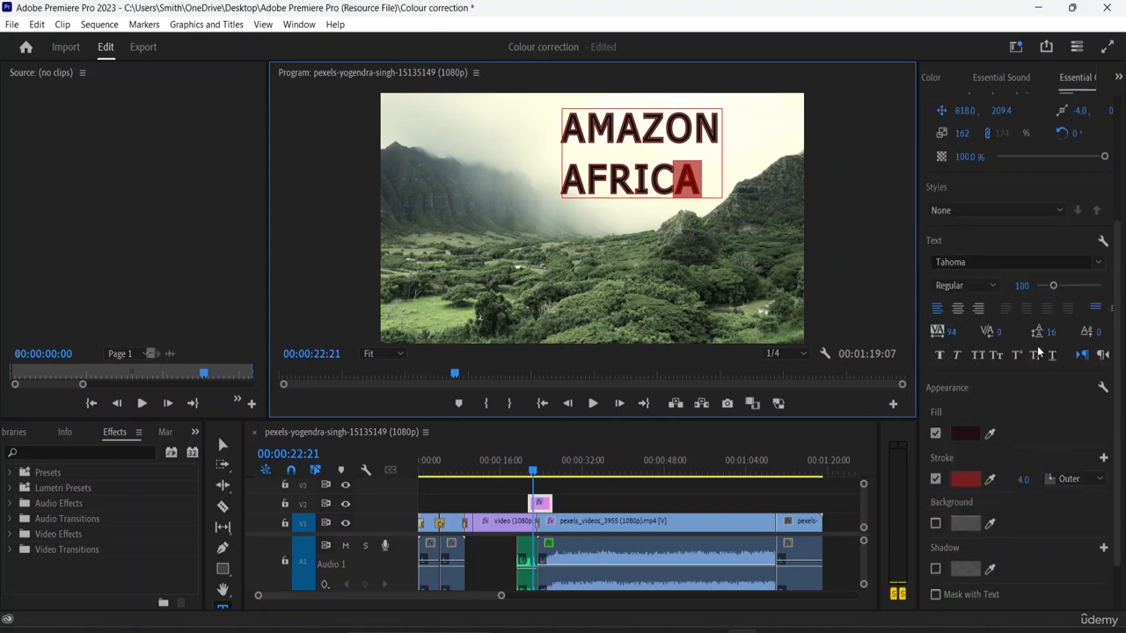
mouse_move(1099, 335)
left_mouse_down()
mouse_move(1121, 335)
mouse_move(1100, 335)
left_mouse_up()
left_click(717, 181)
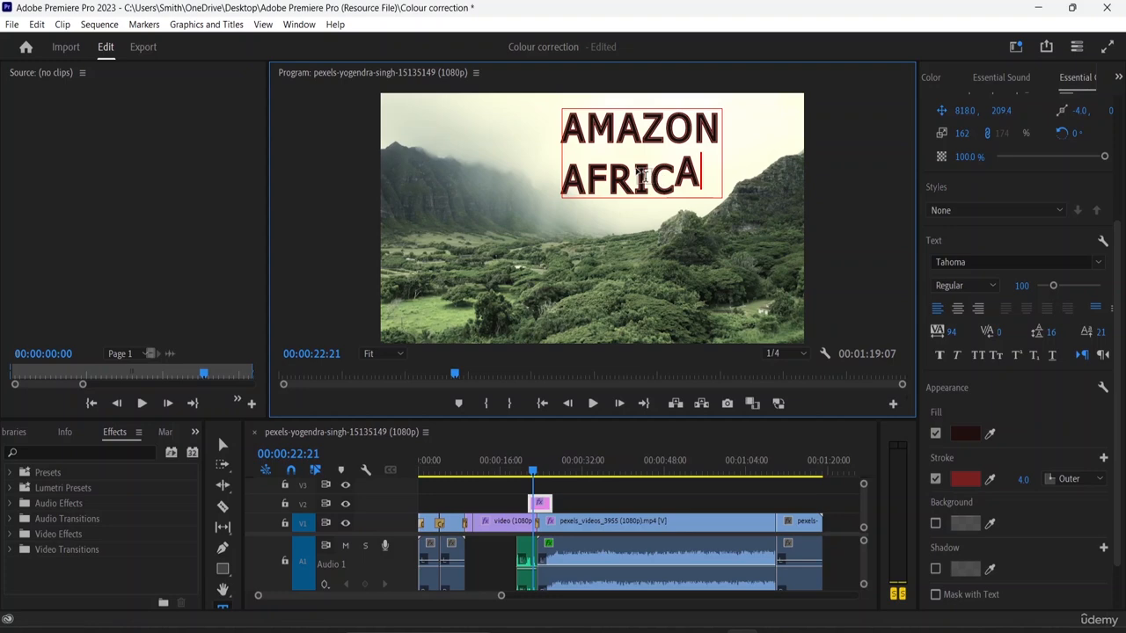
left_click(654, 180)
key("shift+Left")
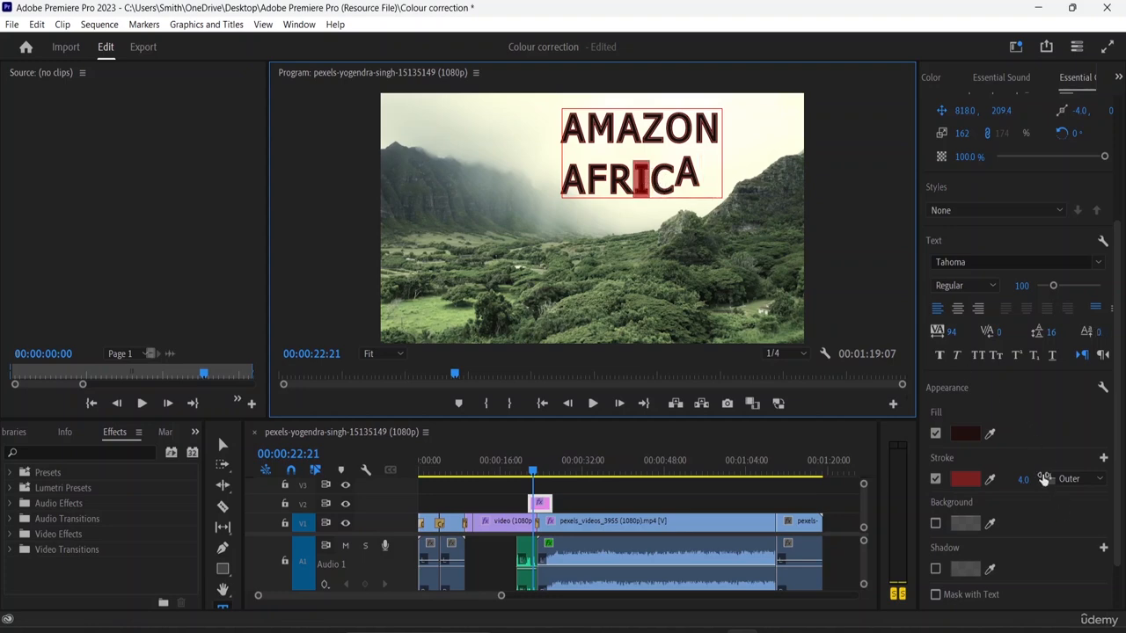
mouse_move(1096, 332)
left_mouse_down()
mouse_move(1081, 332)
mouse_move(1110, 332)
left_mouse_up()
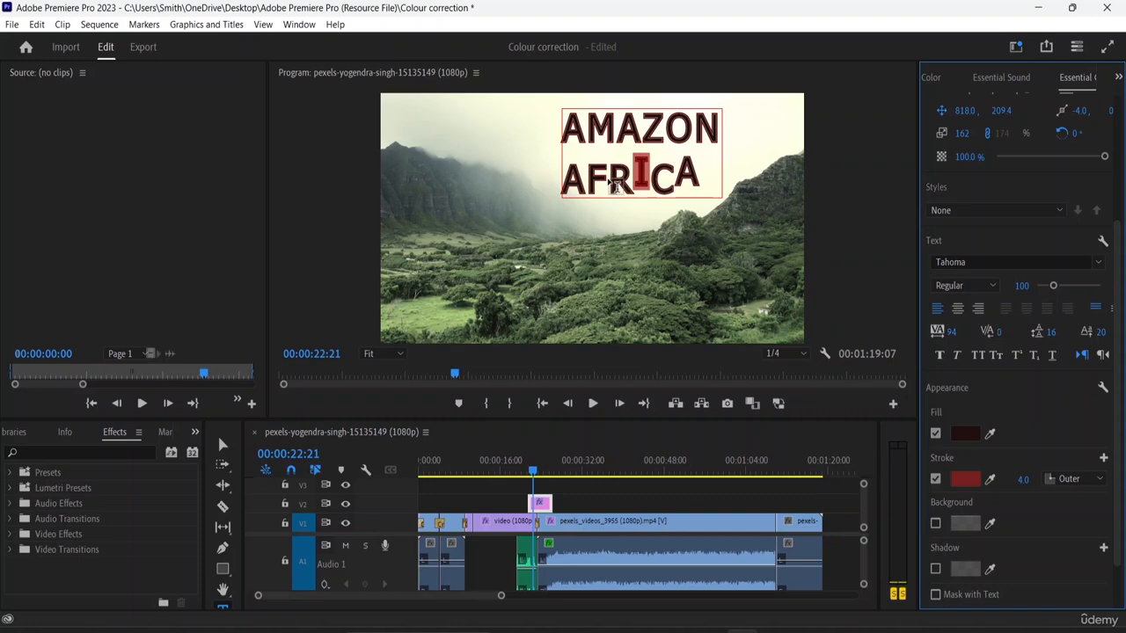
- Try raising the "F" of "AFRICA" with a baseline shift of 19, and leave text editing
left_click(611, 188)
left_click_drag(611, 187, 585, 187)
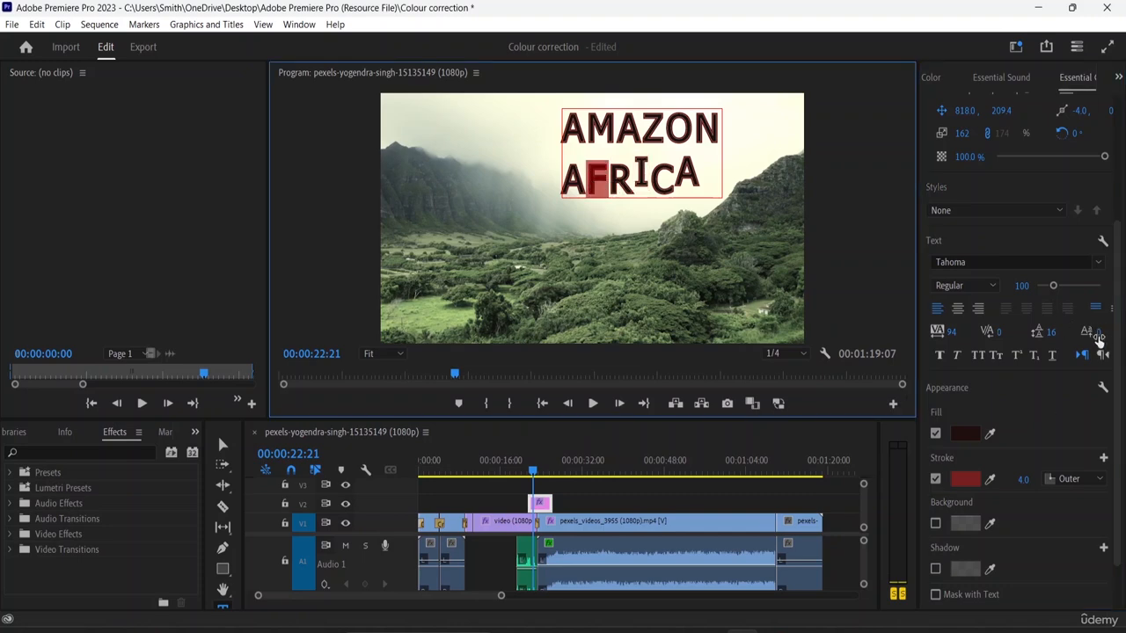
mouse_move(1091, 332)
left_mouse_down()
mouse_move(1079, 331)
mouse_move(1098, 331)
left_mouse_up()
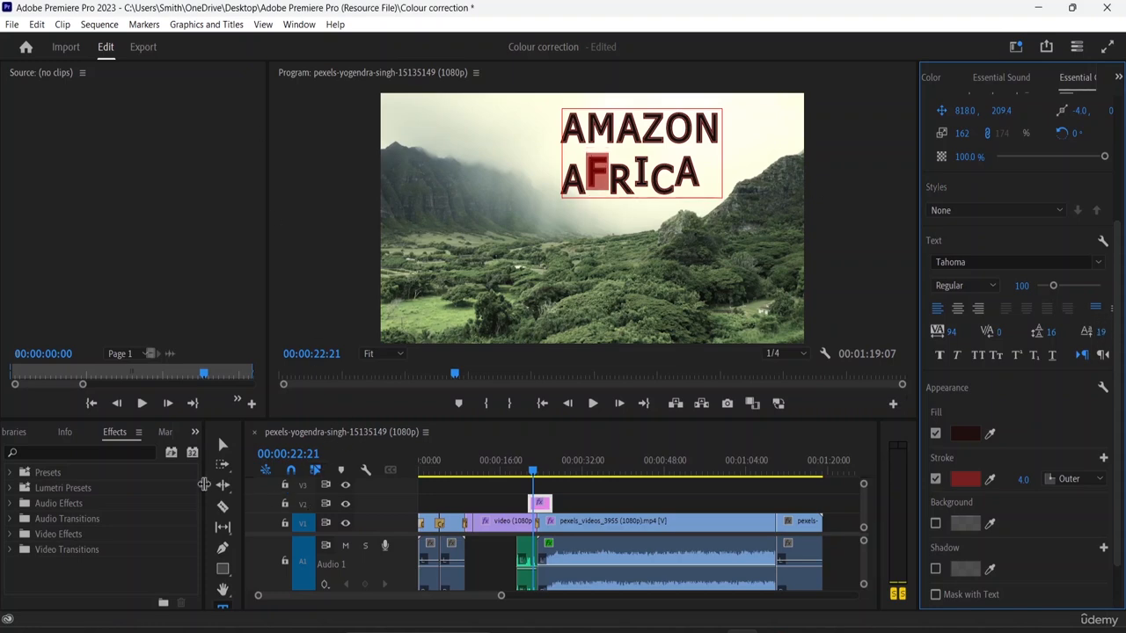
left_click(223, 445)
left_click(824, 215)
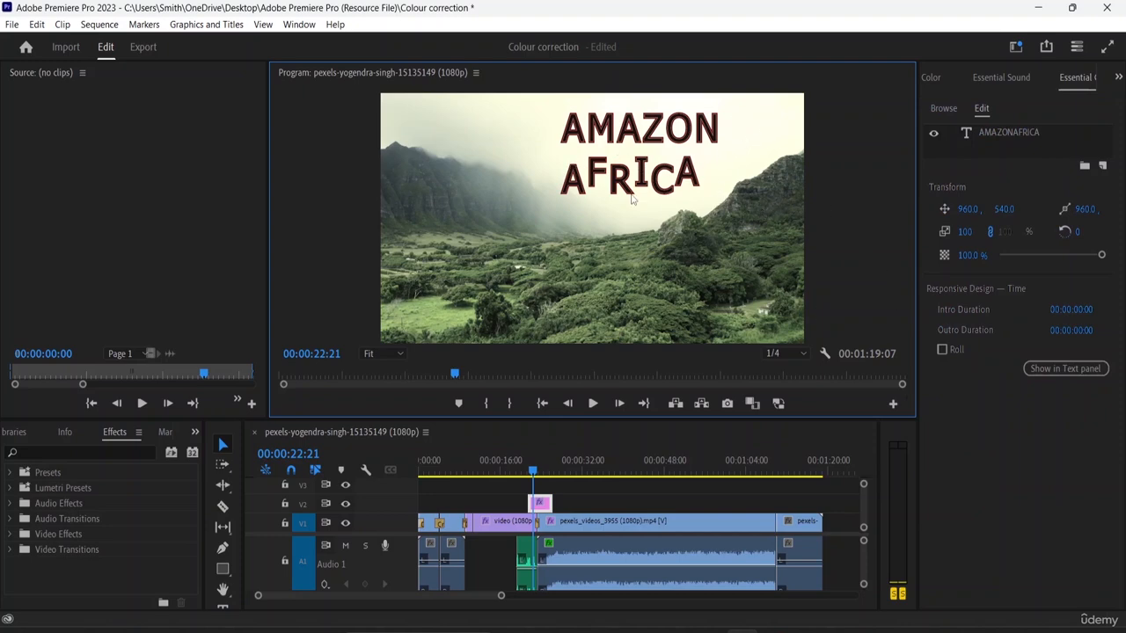
- Select the title clip on track V2 and show its text in the Text panel
left_click(545, 505)
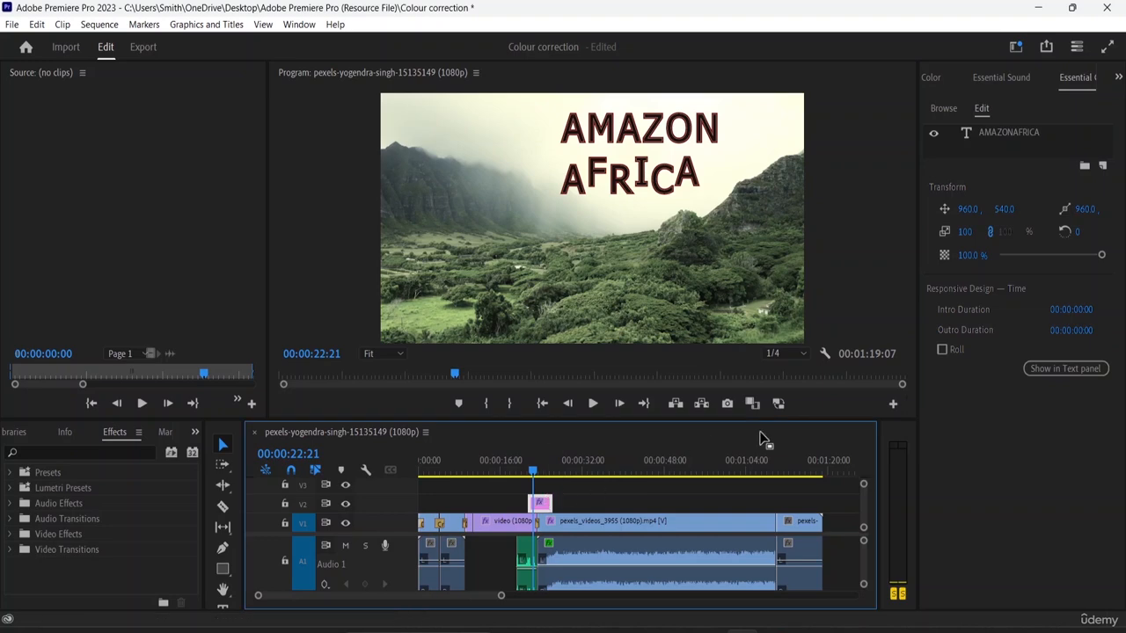
left_click(1117, 81)
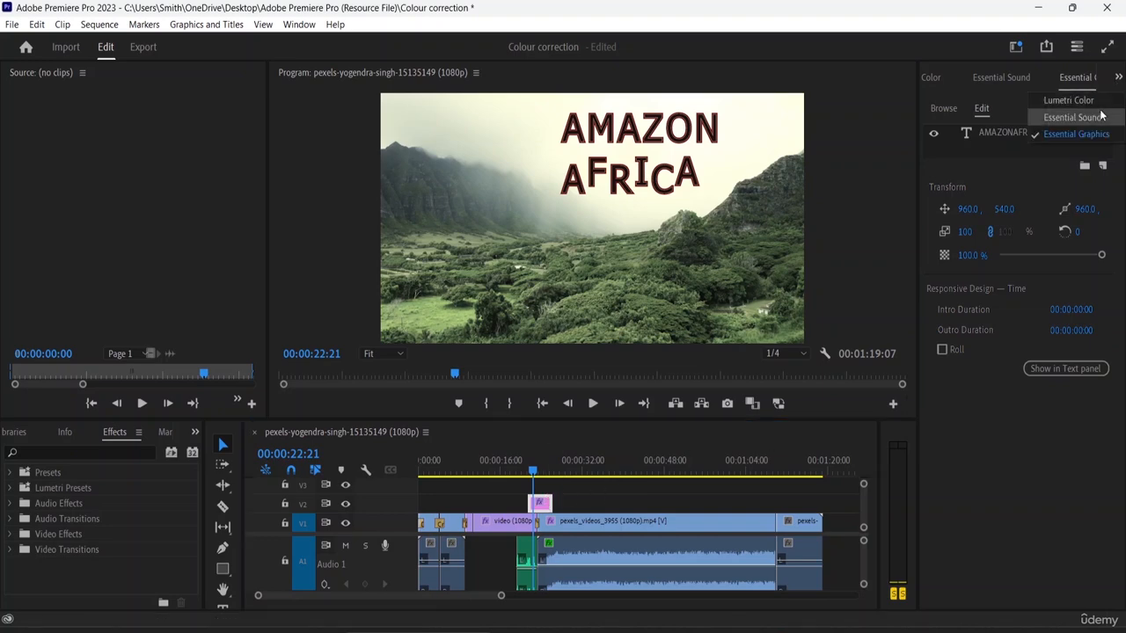
left_click(1094, 134)
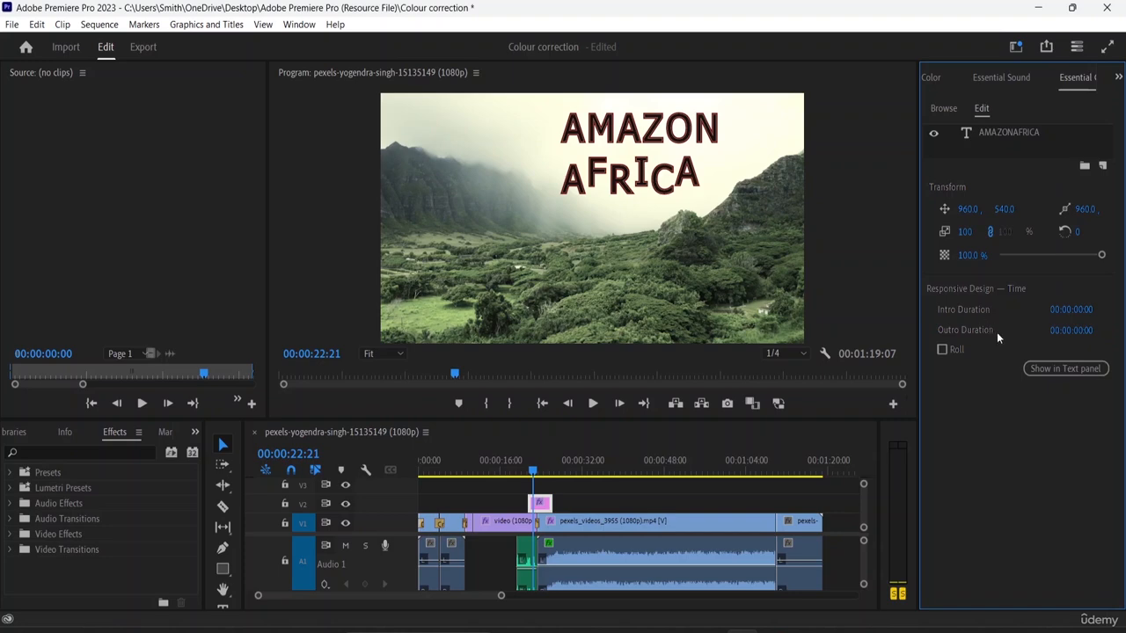
left_click(1045, 369)
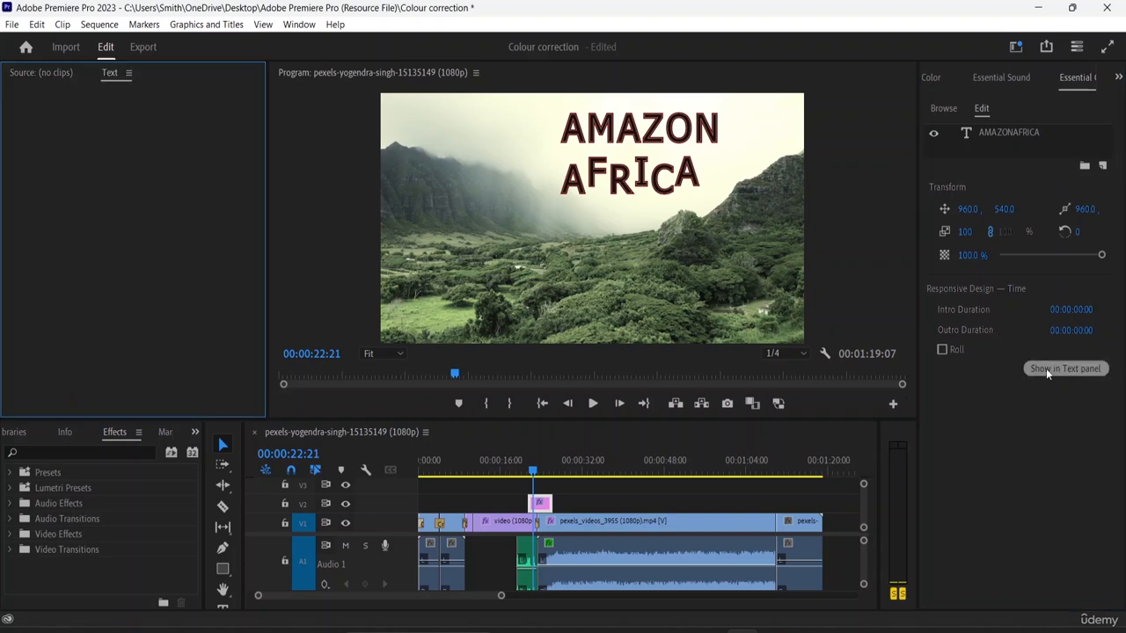
- Browse the graphics templates in My Templates and Adobe Stock, and return to the title's editing settings
left_click(943, 109)
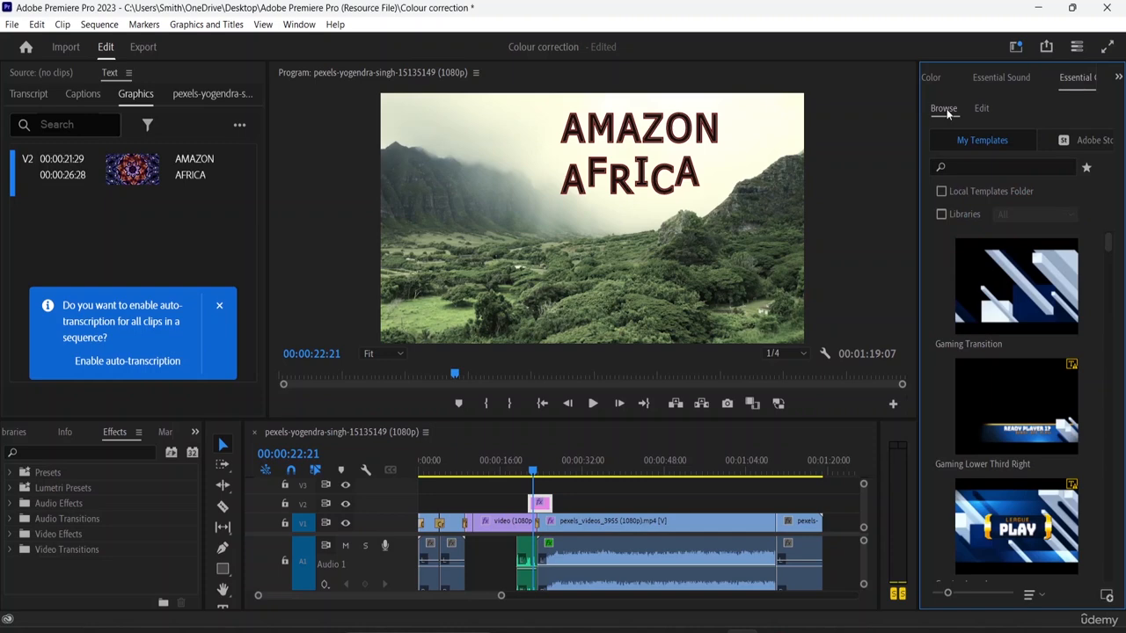
scroll(1034, 374, "down", 3)
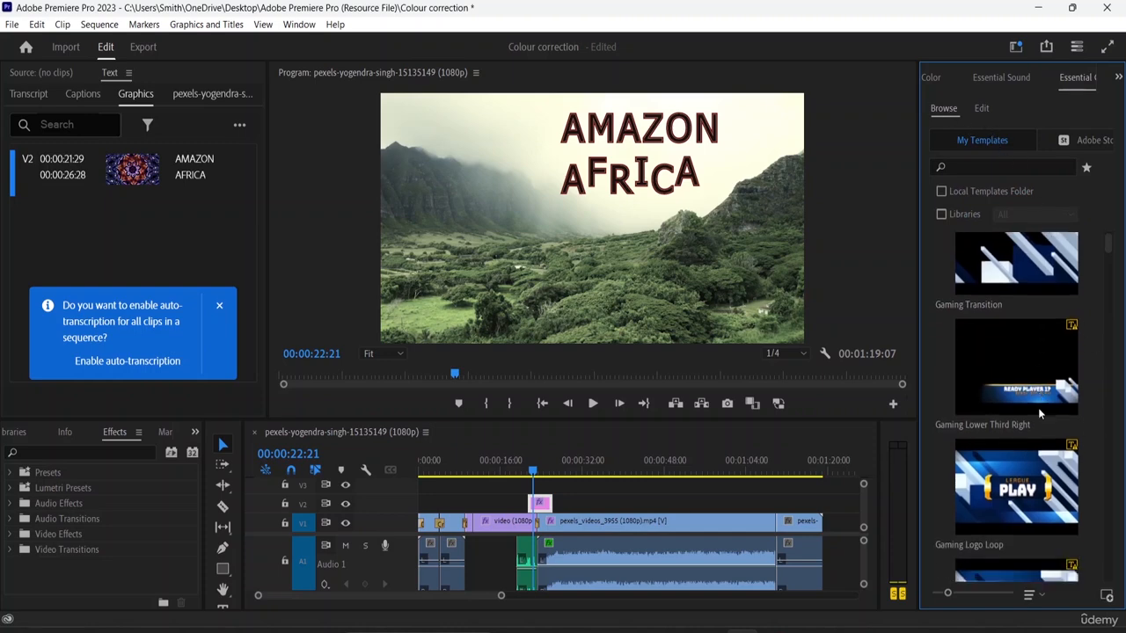
scroll(1041, 413, "down", 4)
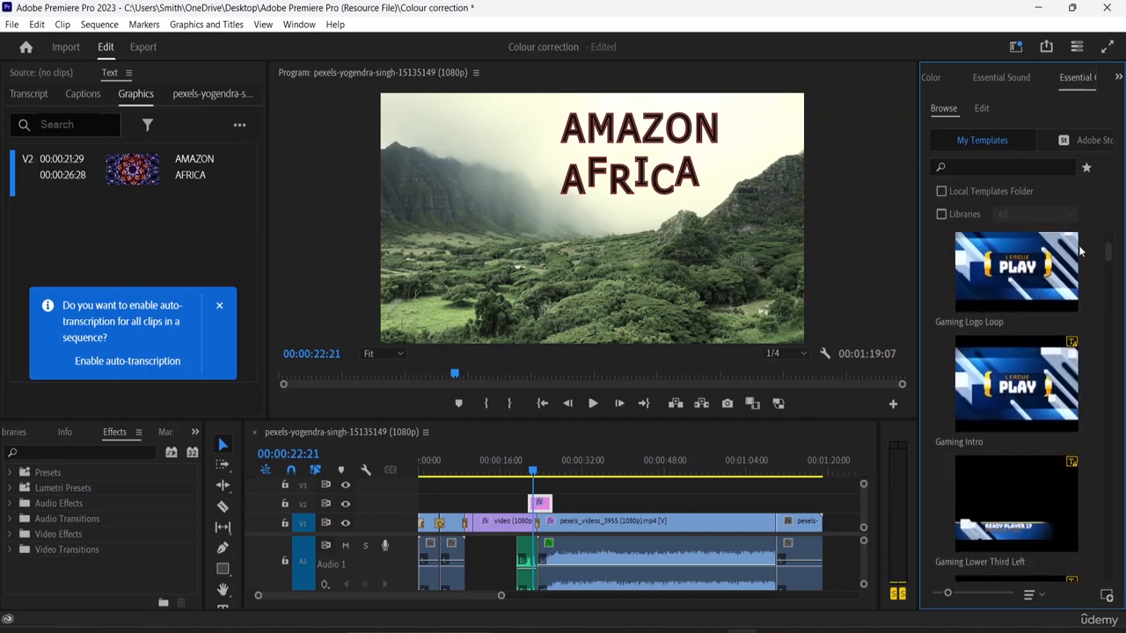
left_click(1081, 141)
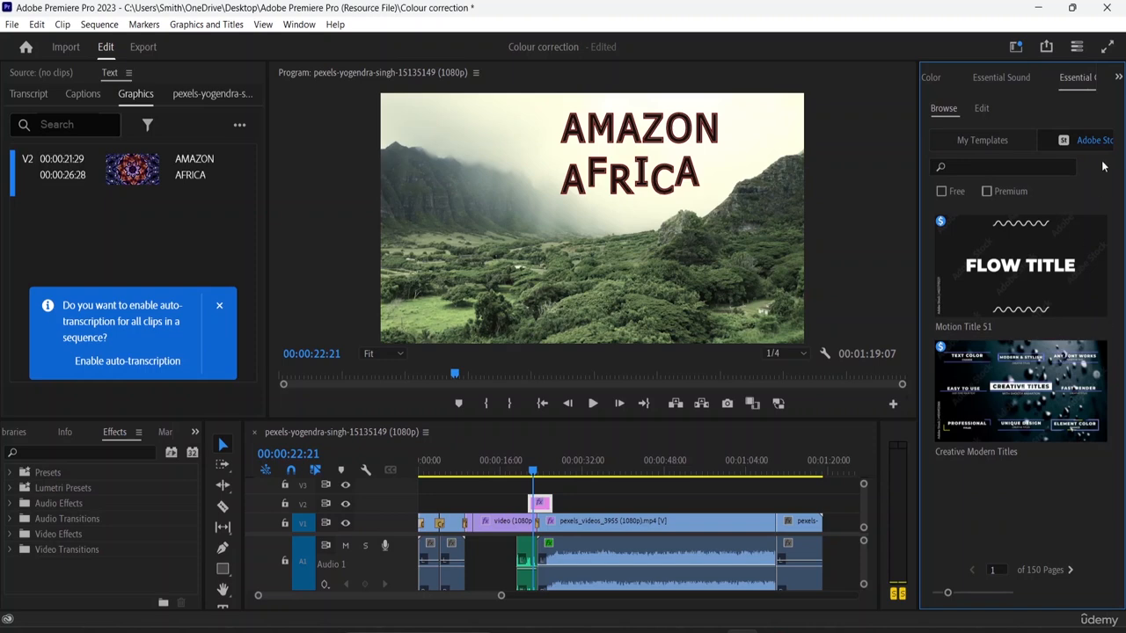
left_click(1001, 140)
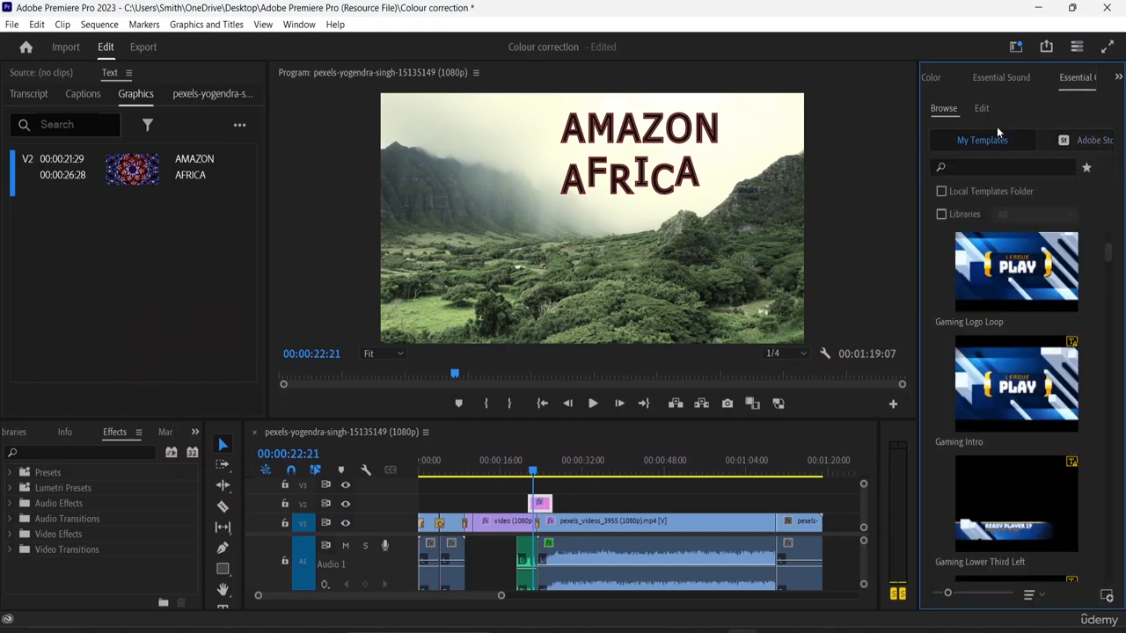
left_click(980, 107)
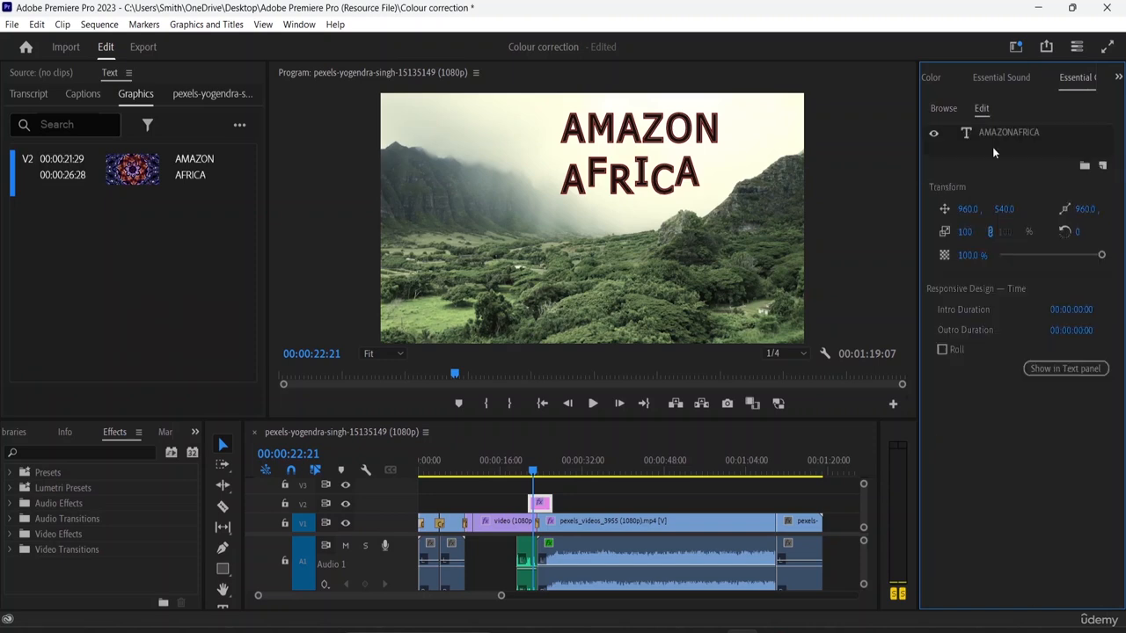
- Set the whole "AMAZON AFRICA" title in Ubuntu Bold with a font size of 114
left_click(543, 505)
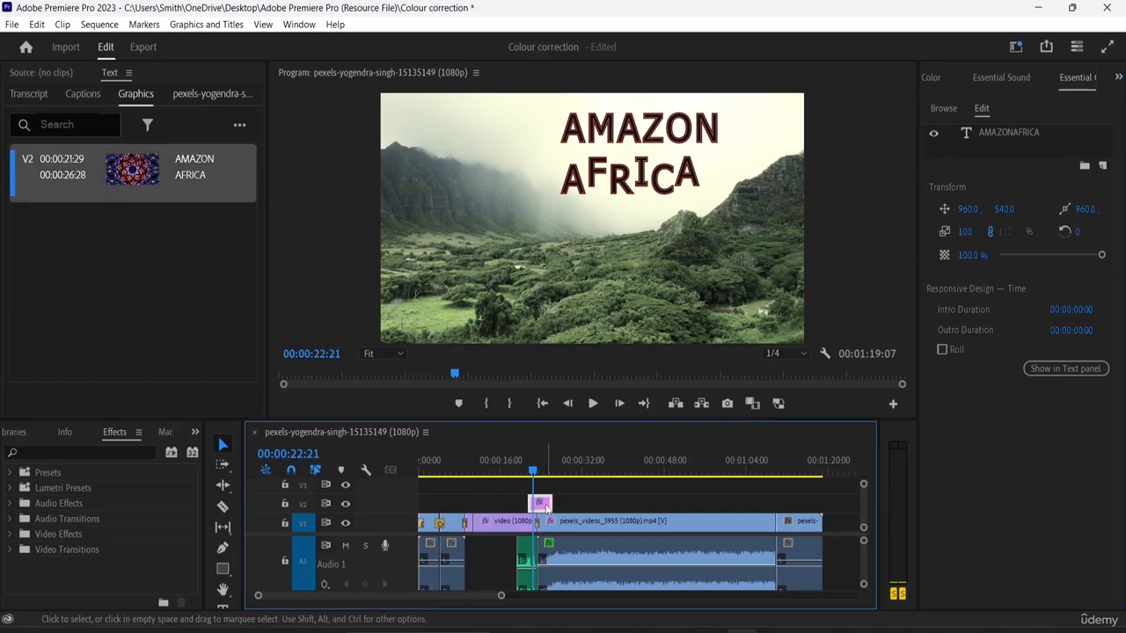
left_click(1000, 161)
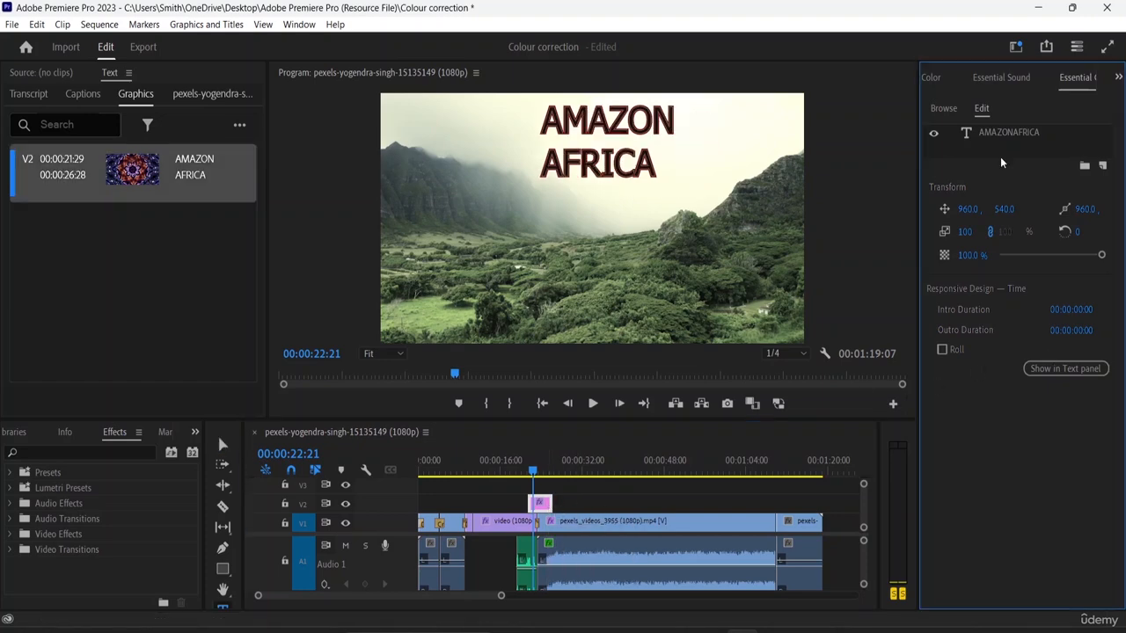
left_click(1012, 131)
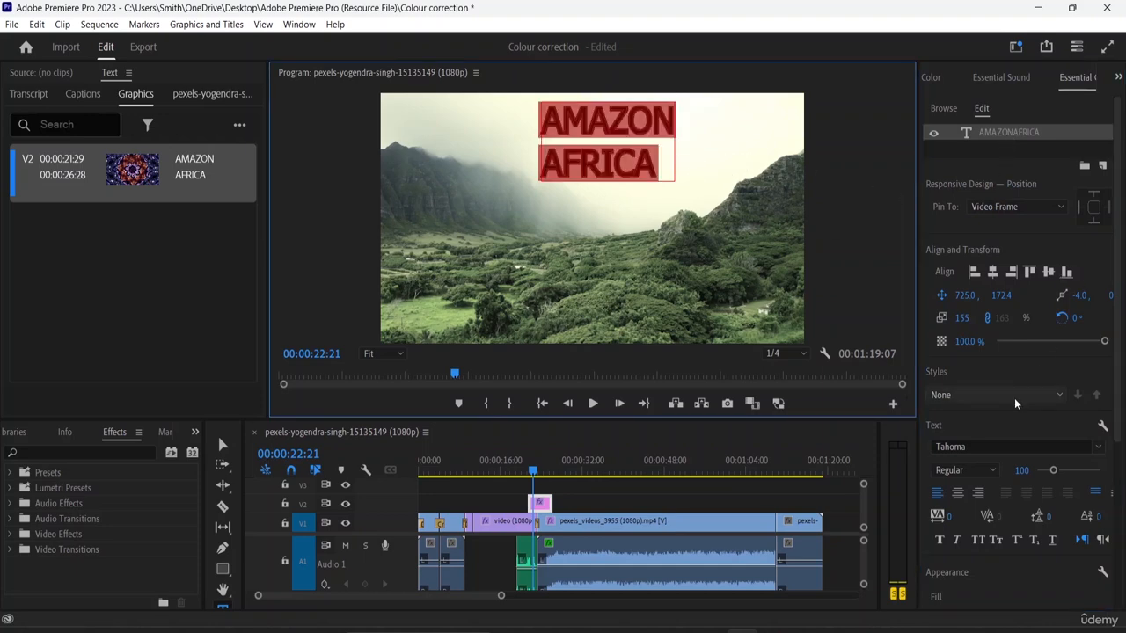
scroll(1005, 429, "down", 1)
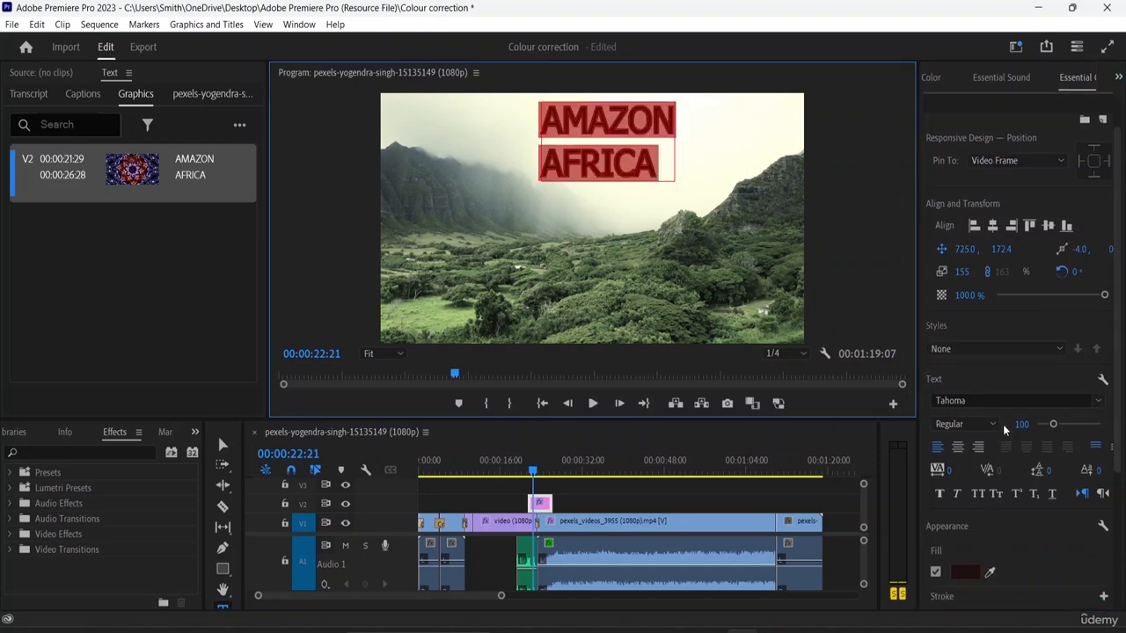
left_click(1096, 402)
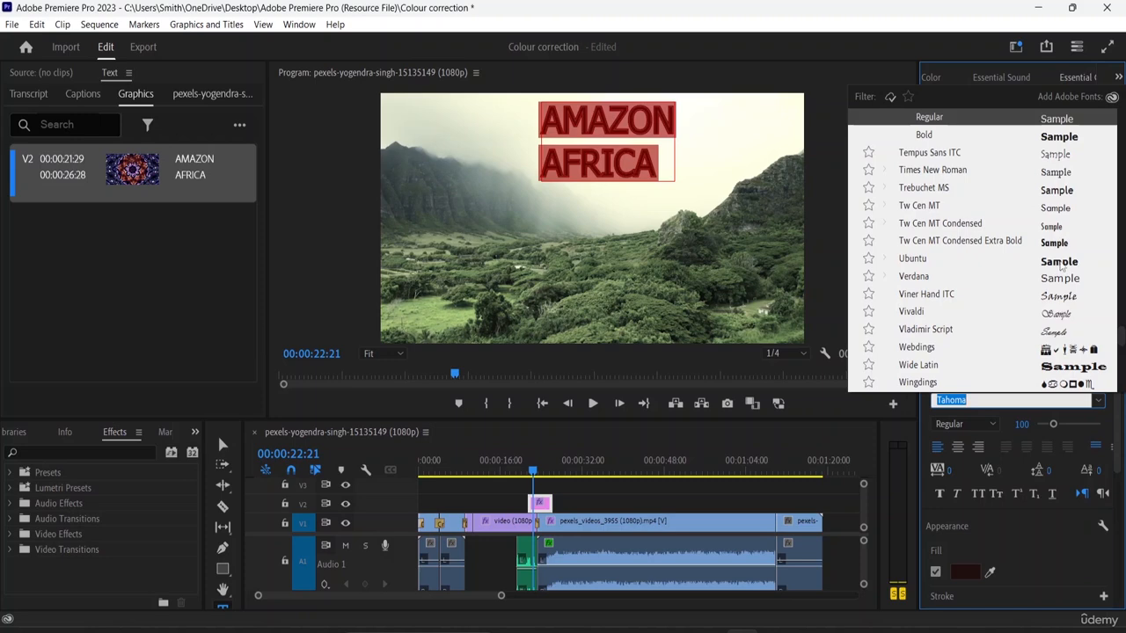
left_click(1061, 264)
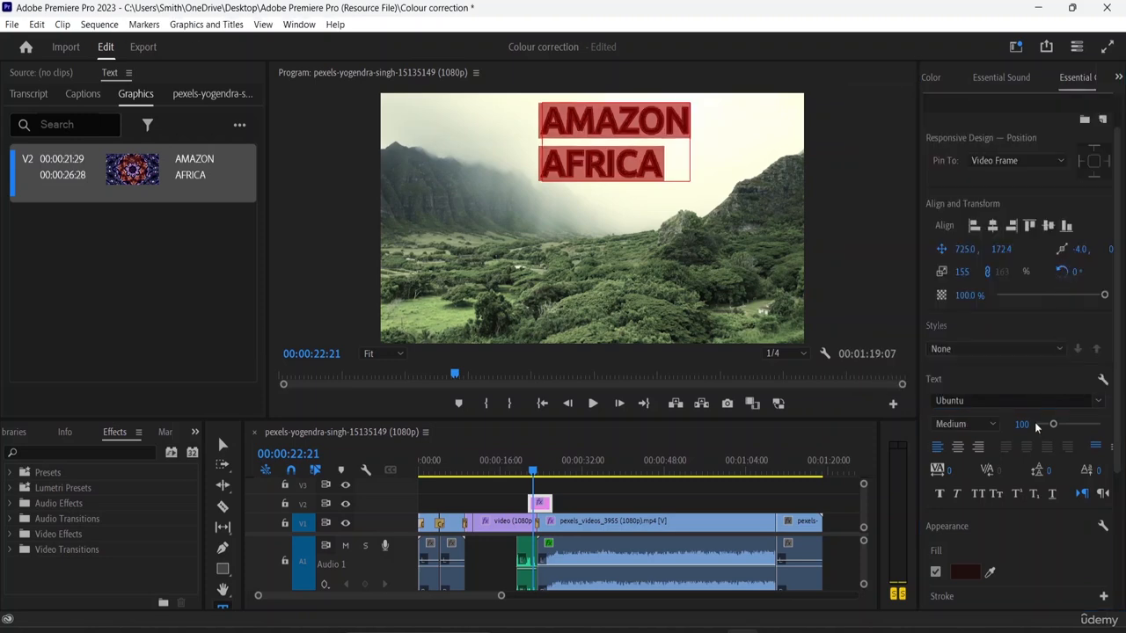
left_click(968, 465)
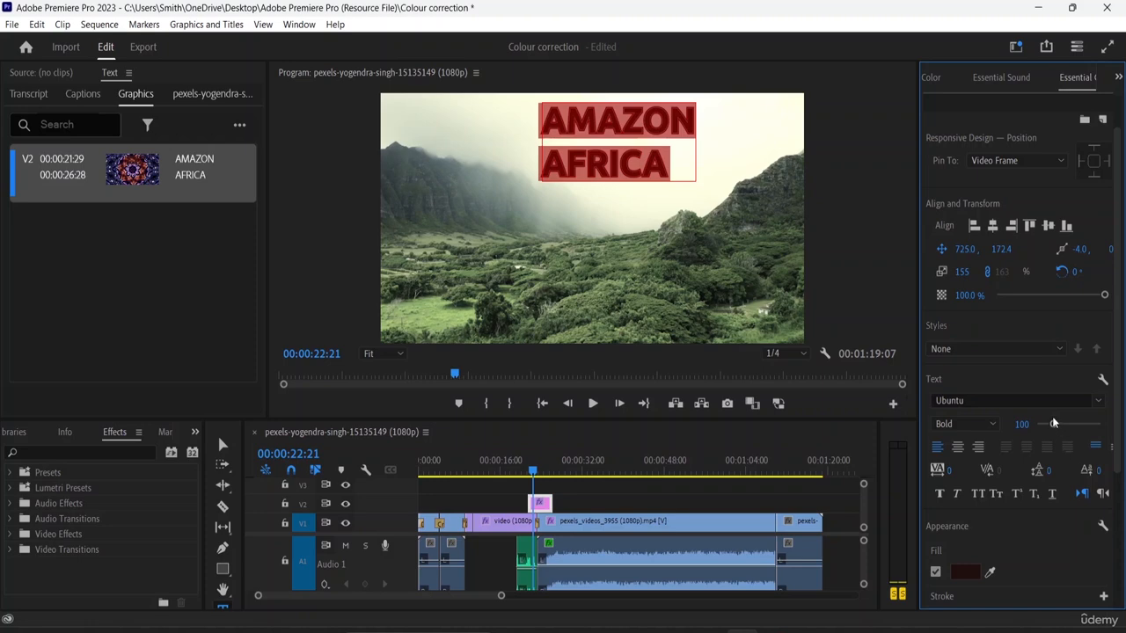
mouse_move(1055, 424)
left_mouse_down()
mouse_move(1038, 425)
mouse_move(1055, 428)
left_mouse_up()
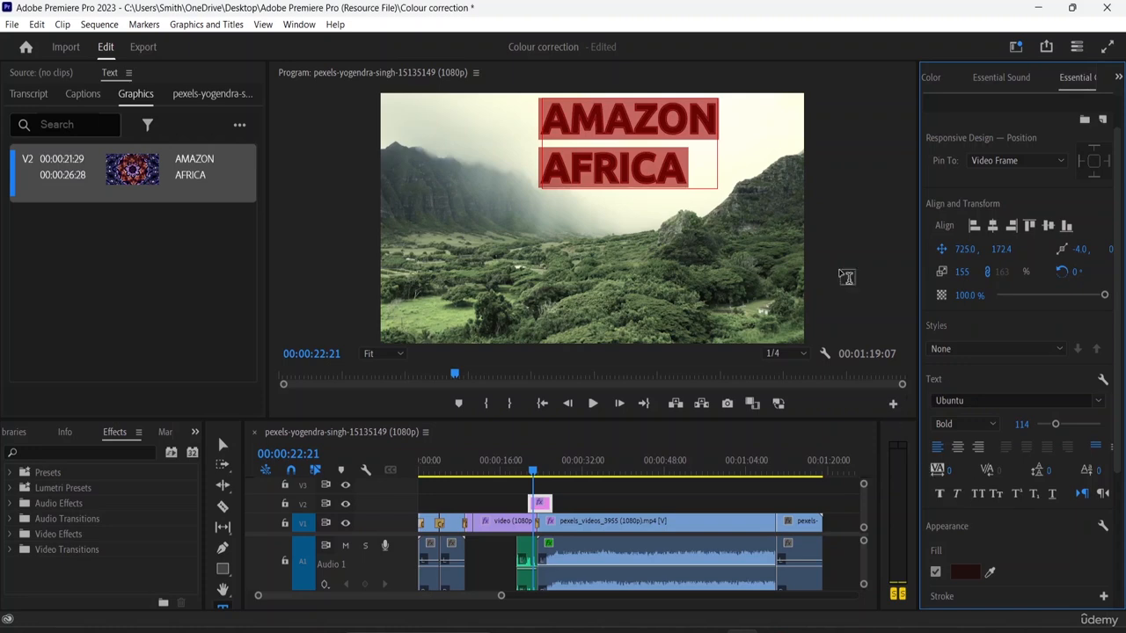
- Append "ABC" to "AFRICA" in the title's second line and replace it with lowercase "abc"
left_click(700, 168)
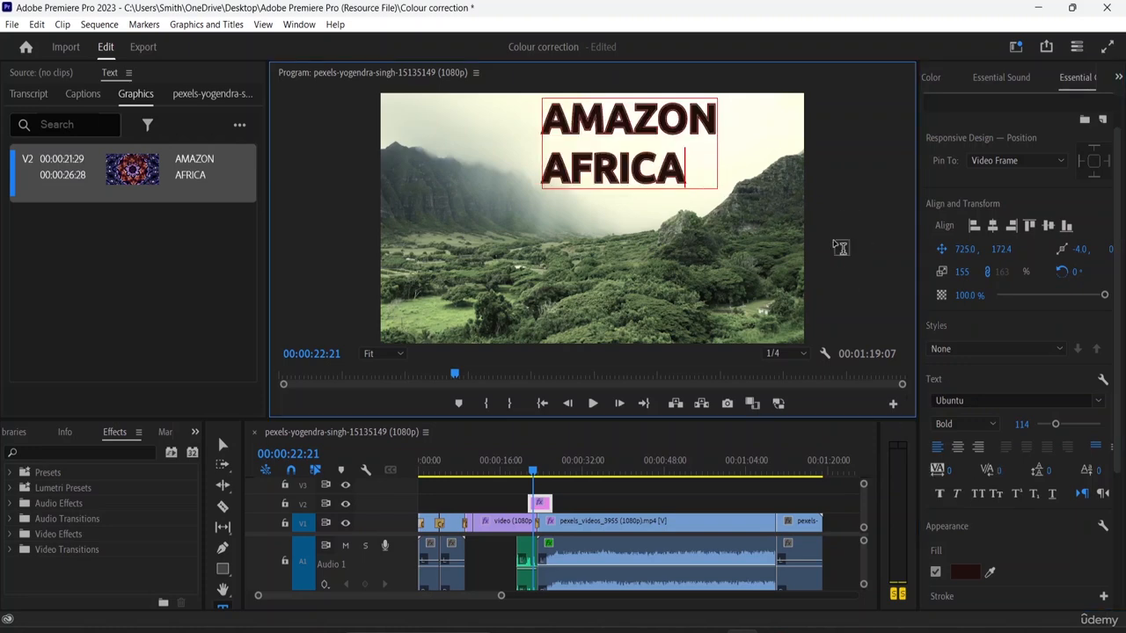
type("ABC")
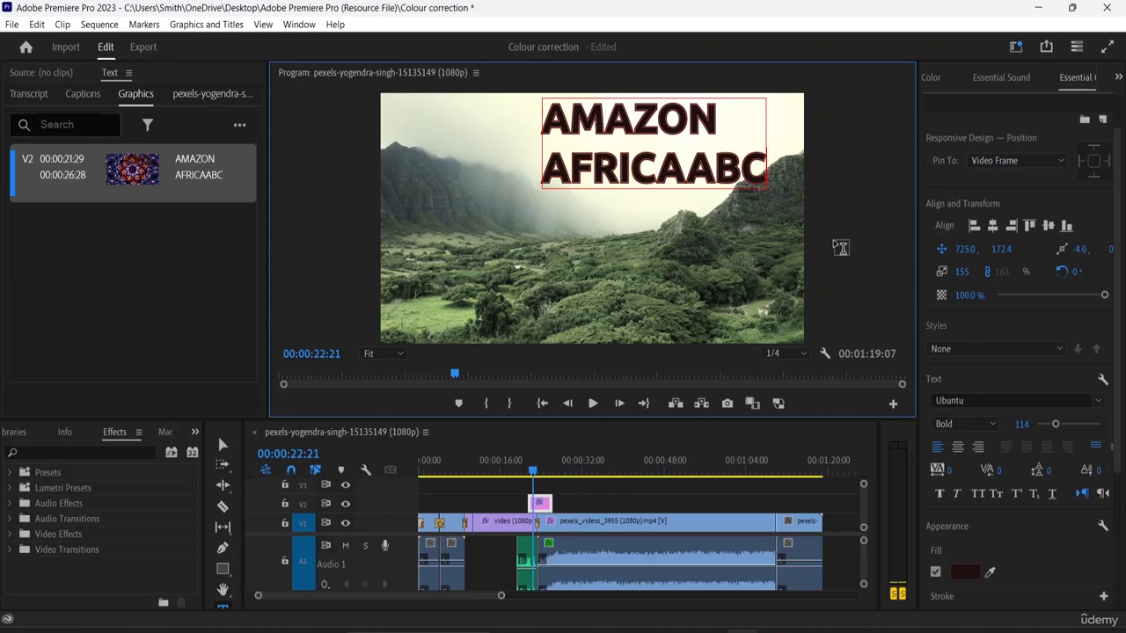
key("BackSpace")
key("BackSpace")
key("BackSpace")
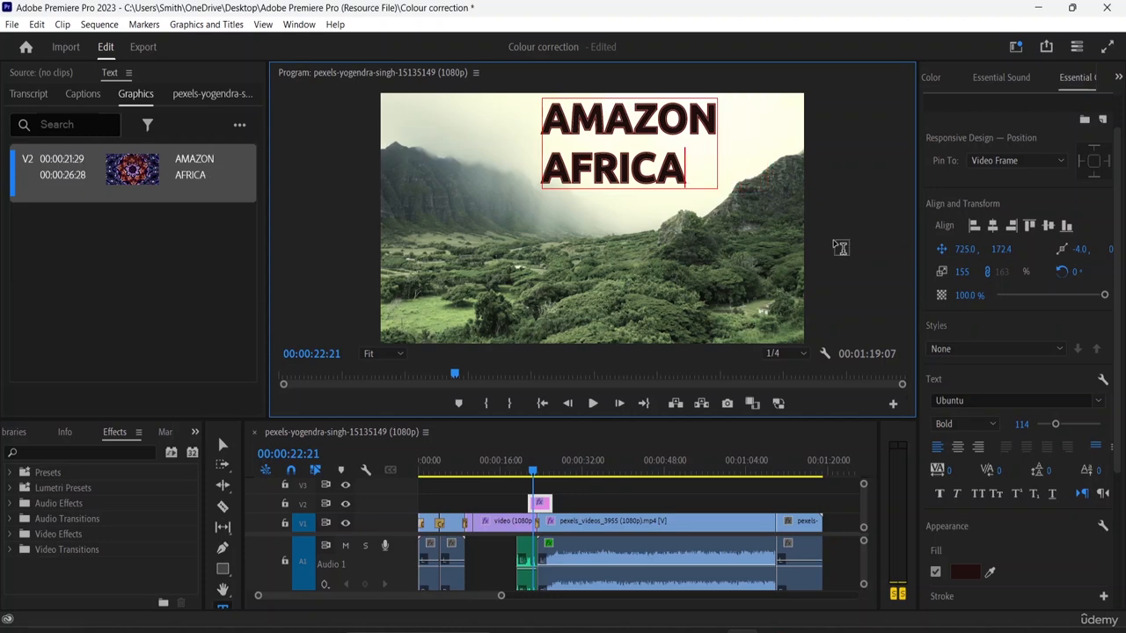
type("abc")
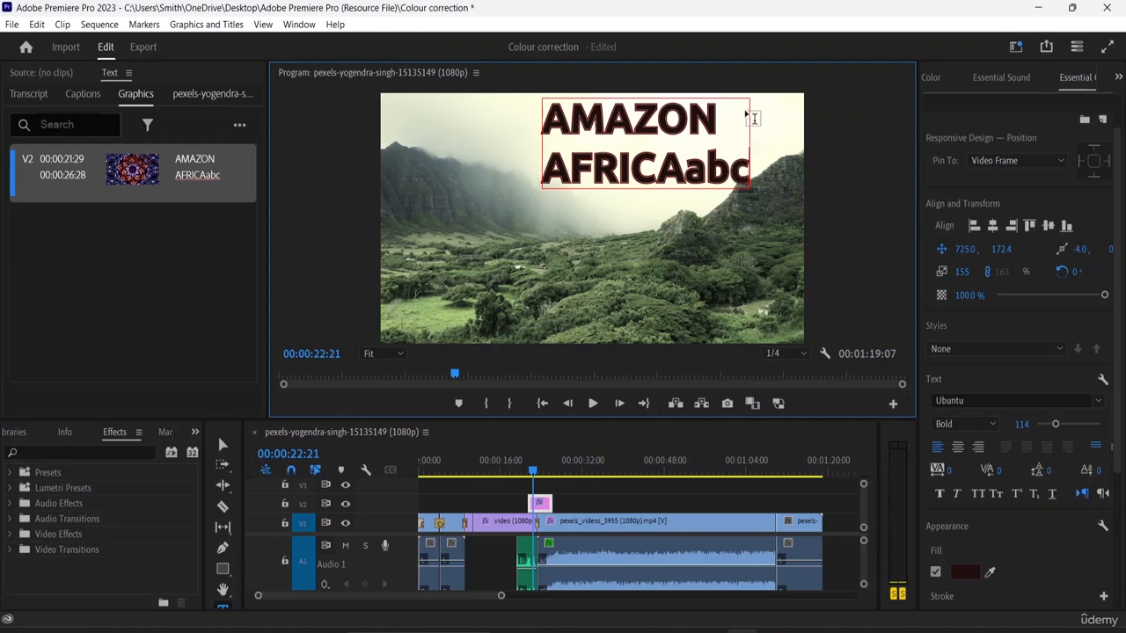
- Format only the letter "b" in the title's "abc" as superscript, and switch it to subscript
double_click(749, 118)
left_click(737, 159)
double_click(737, 158)
scroll(1016, 497, "down", 1)
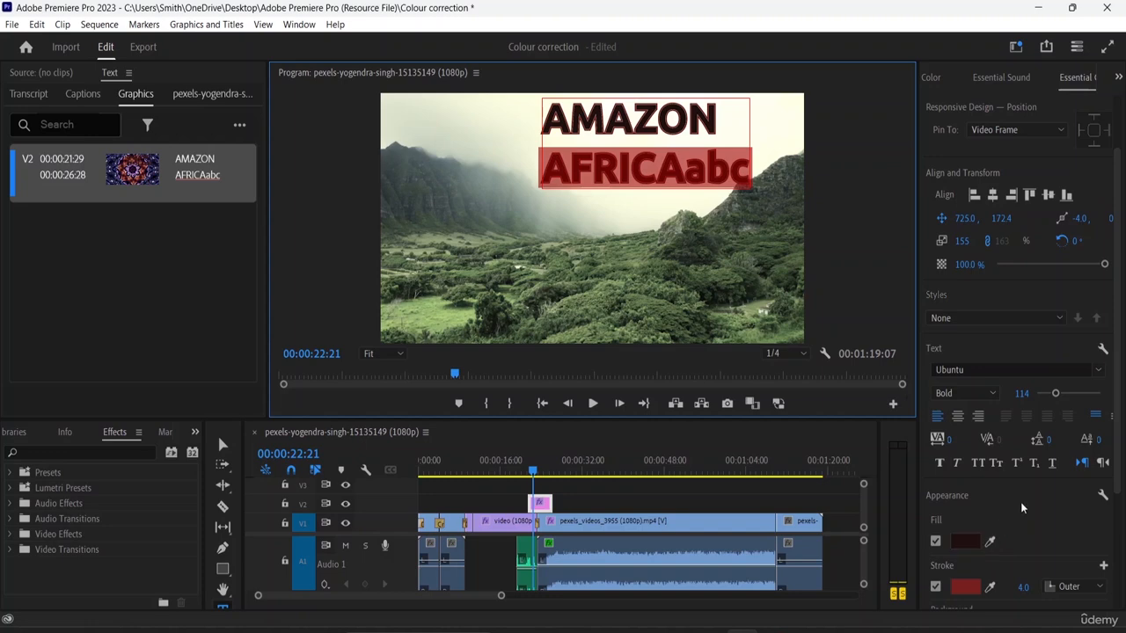
left_click(721, 174)
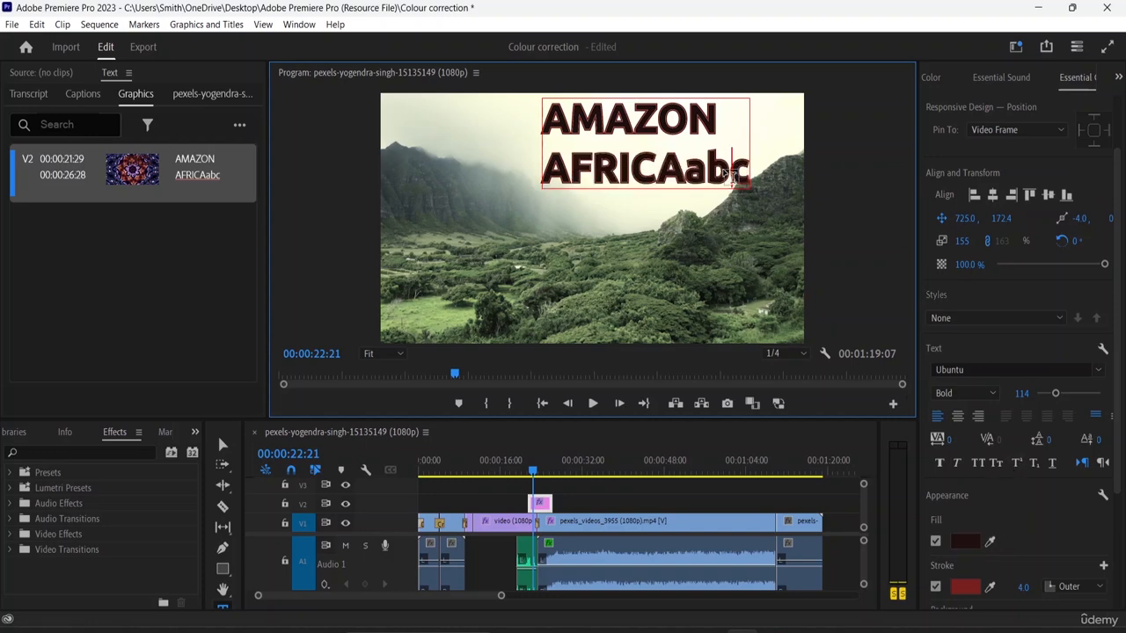
left_click_drag(720, 173, 749, 172)
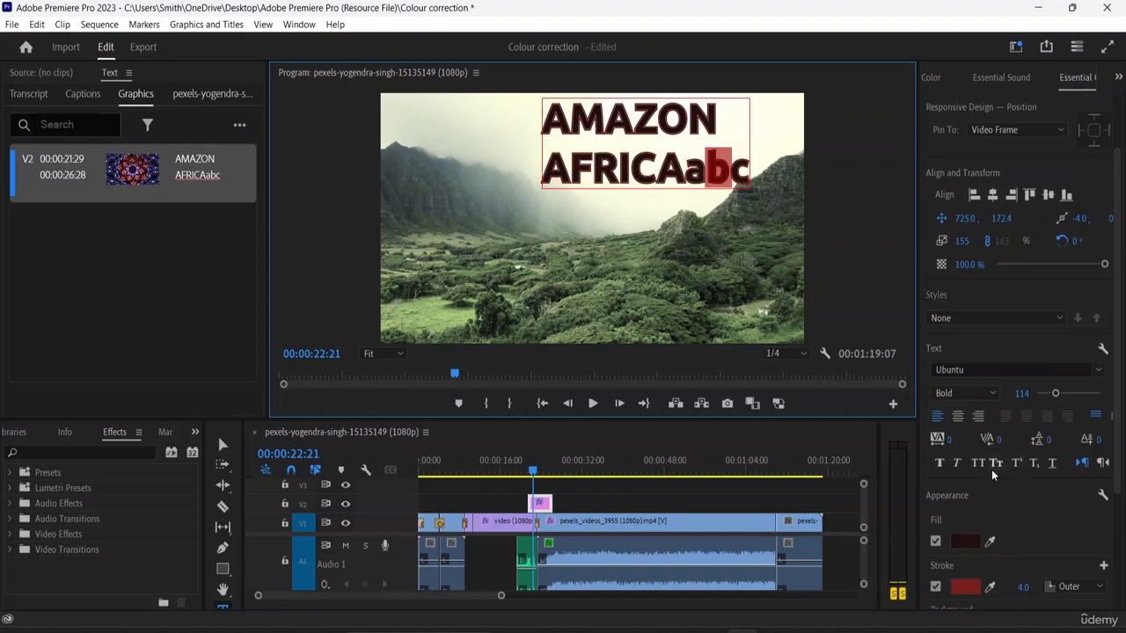
left_click(1016, 463)
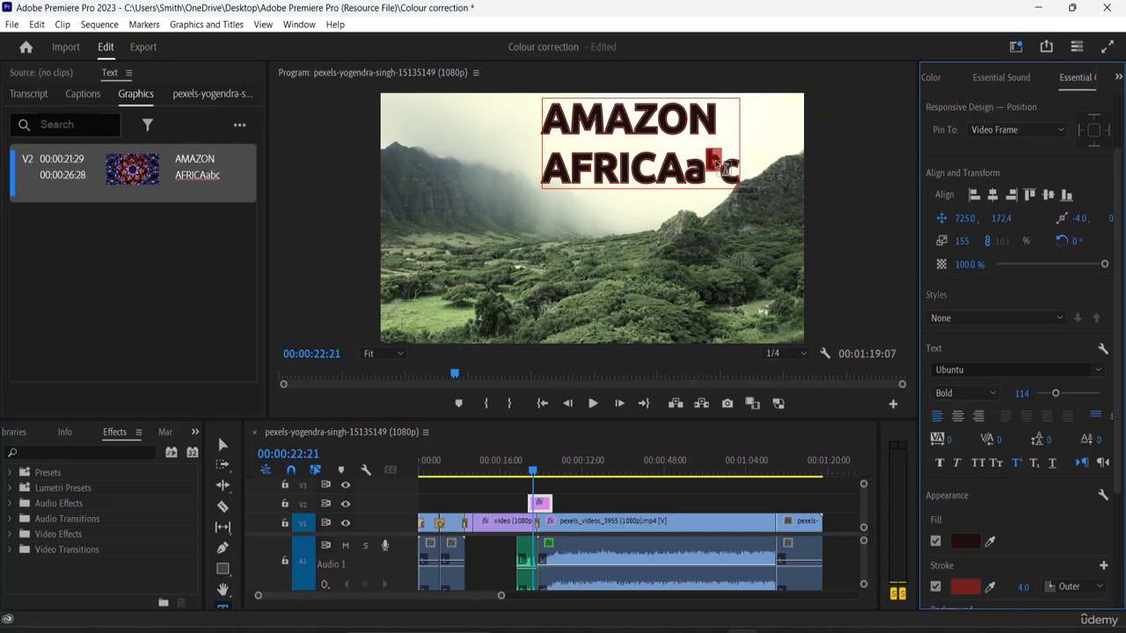
left_click(1034, 467)
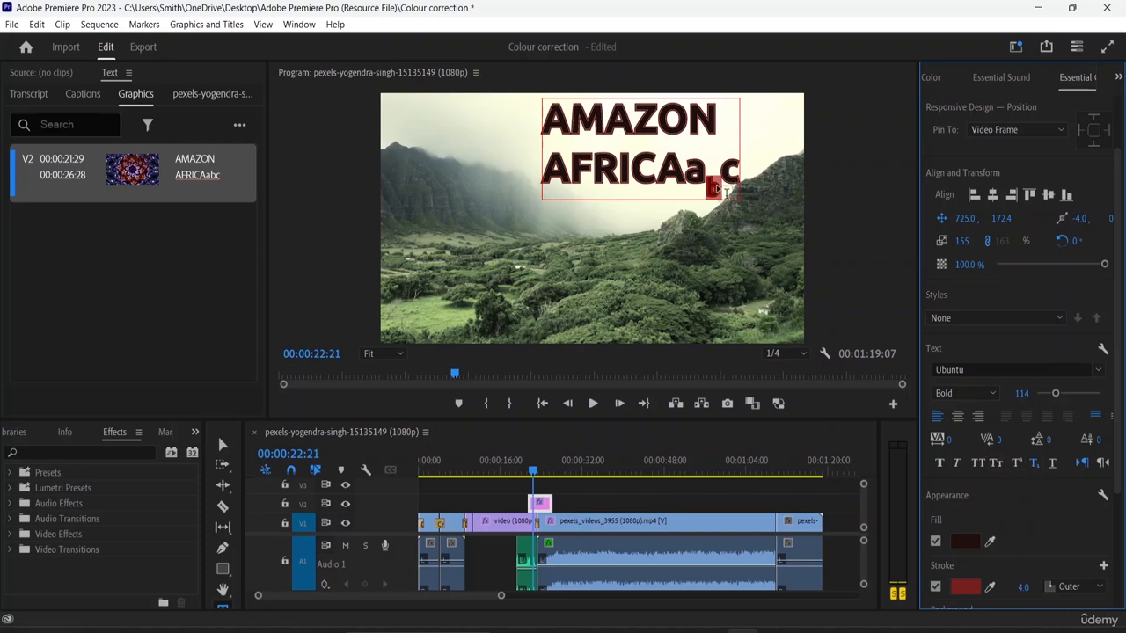
- Remove the subscript from the letter "b" and place the text cursor at the end of the title's second line
left_click(1036, 464)
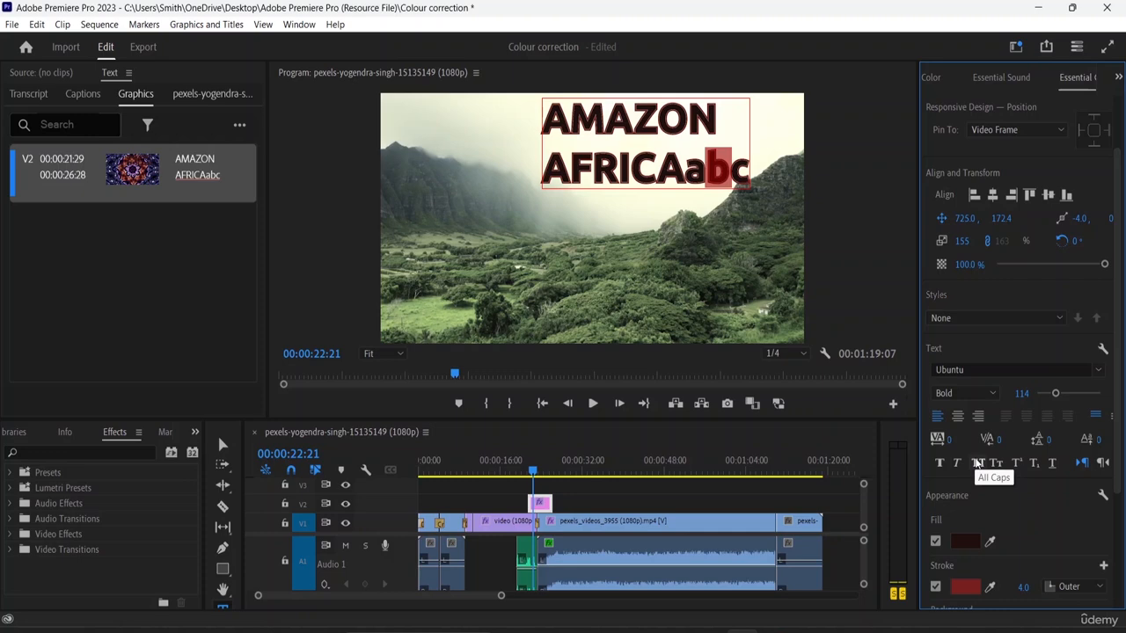
left_click(750, 131)
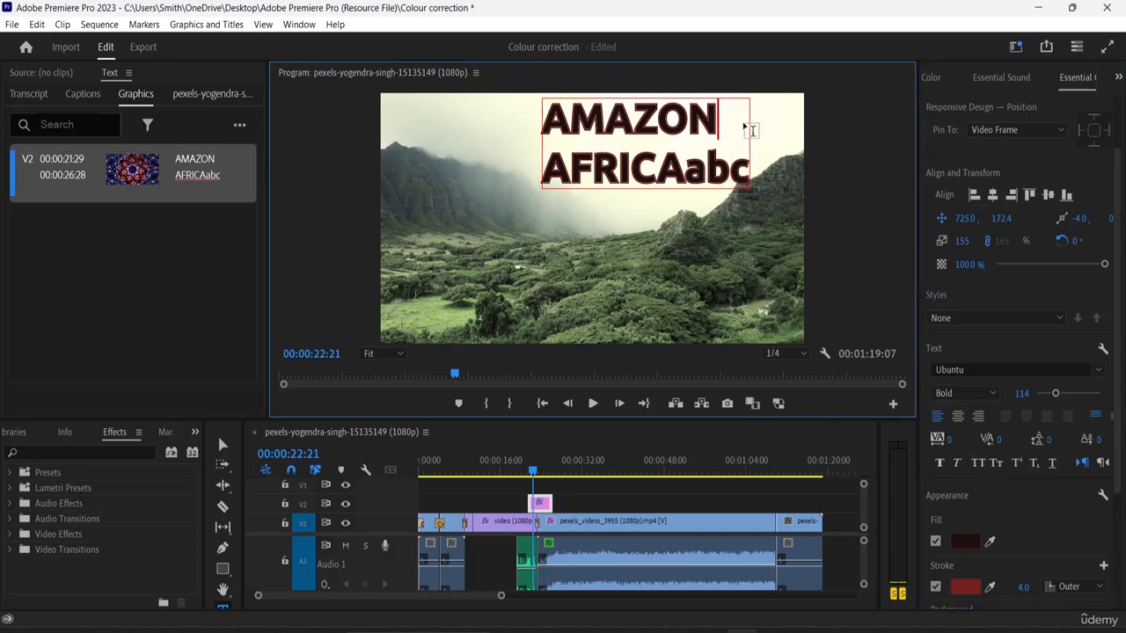
double_click(750, 130)
left_click(749, 182)
left_click(757, 173)
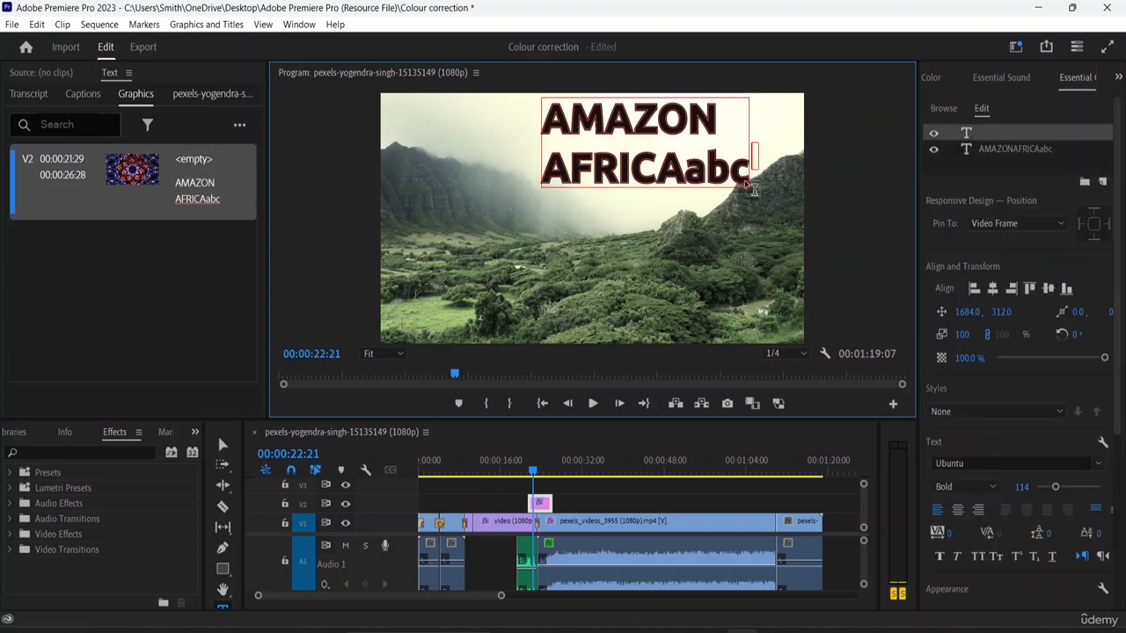
key("Escape")
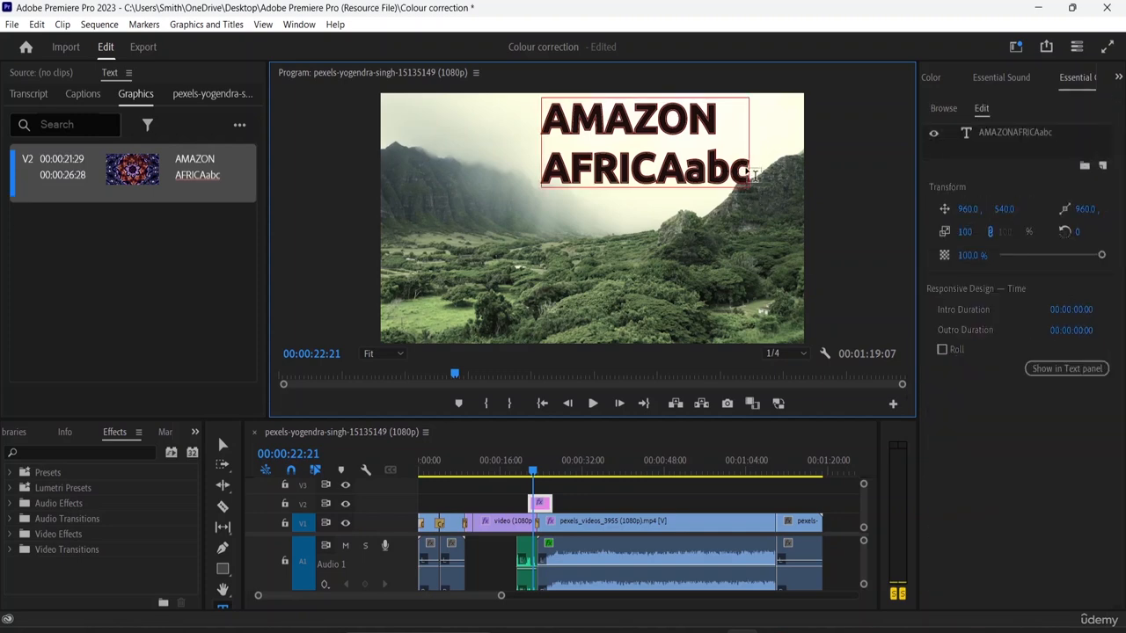
left_click(751, 173)
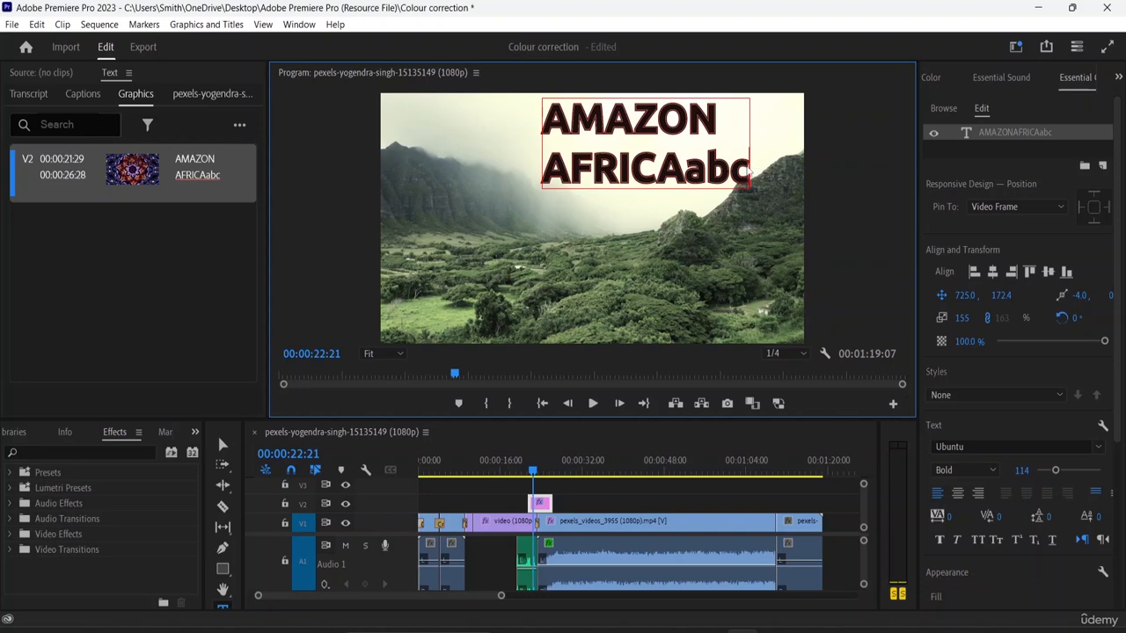
- Try all caps, small caps, superscript, faux bold and right-to-left direction on the "AFRICAabc" line, and restore its plain left-to-right formatting
left_click_drag(752, 173, 534, 169)
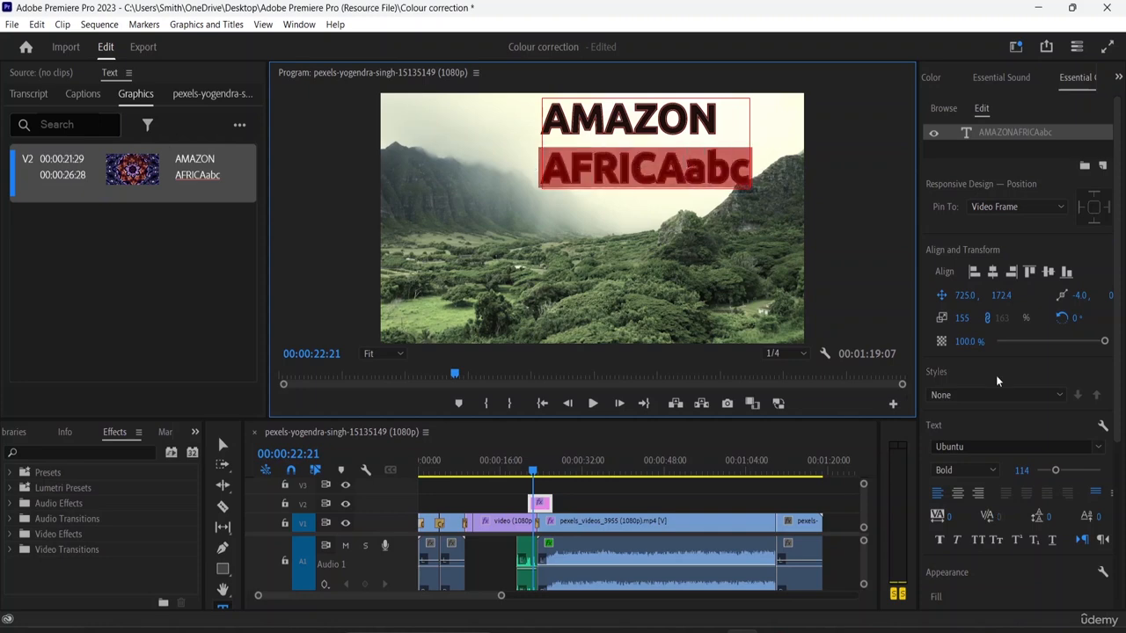
left_click(977, 539)
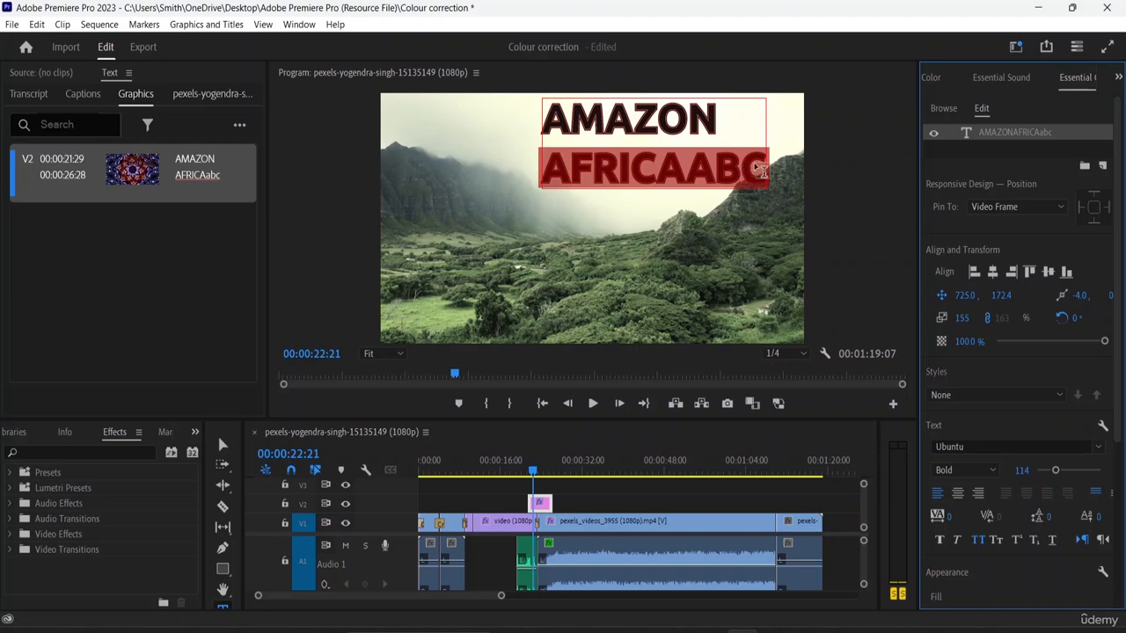
left_click(996, 539)
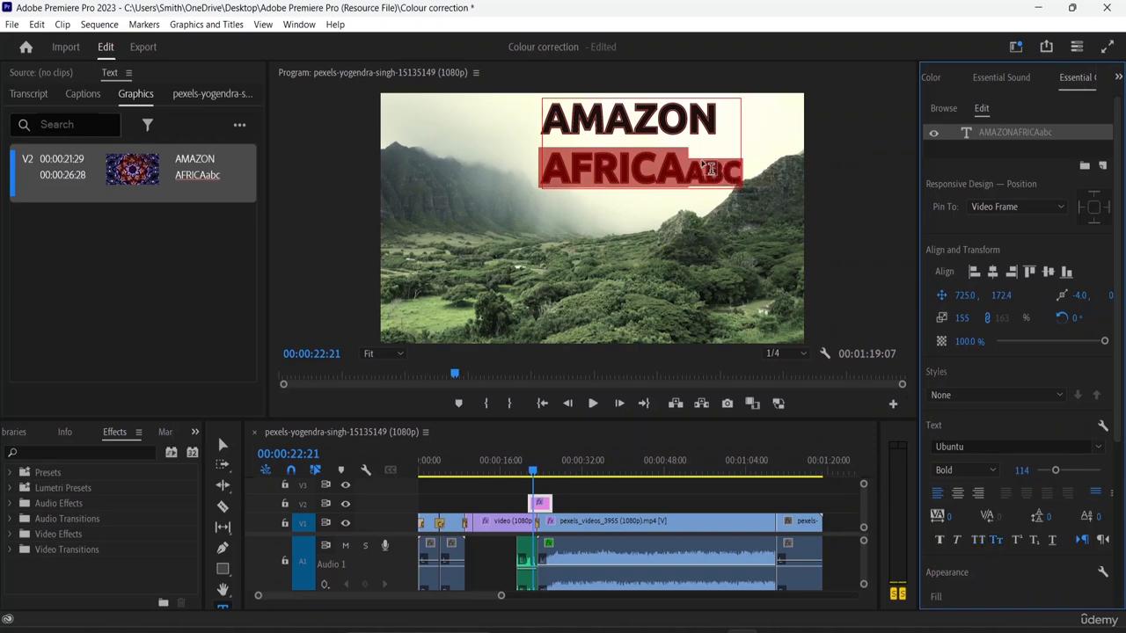
left_click(1016, 541)
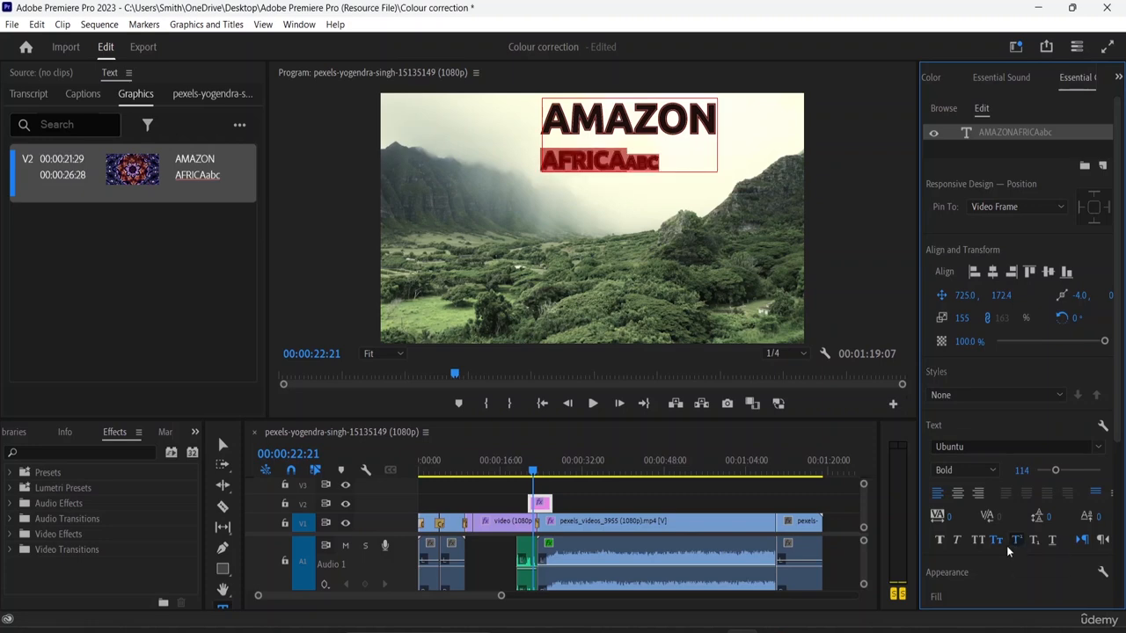
left_click(939, 540)
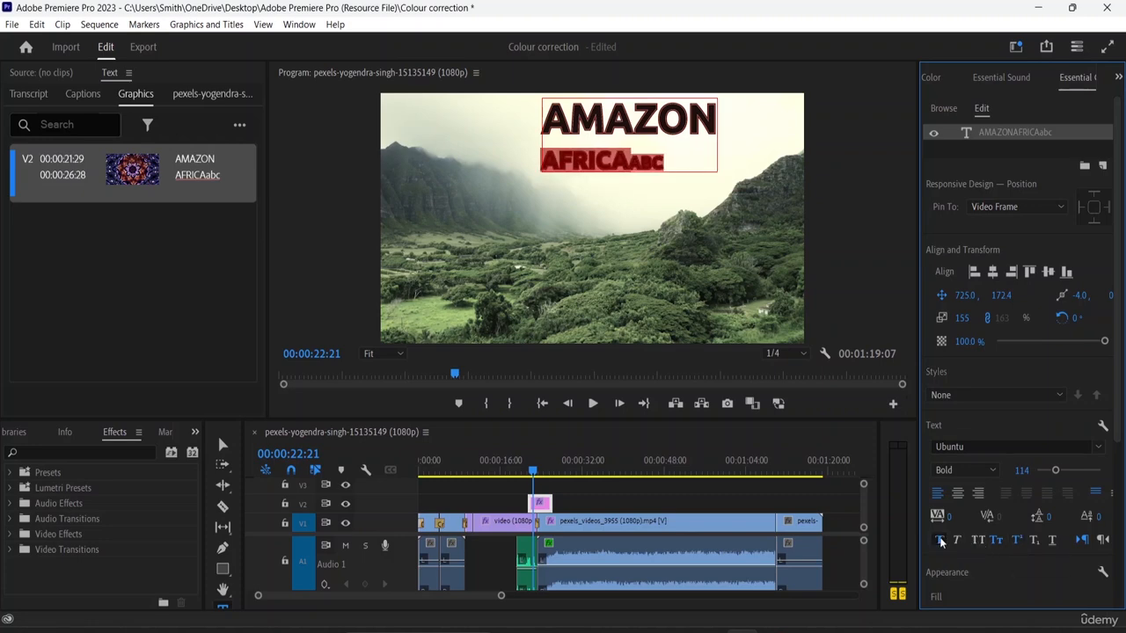
left_click(997, 542)
left_click(999, 543)
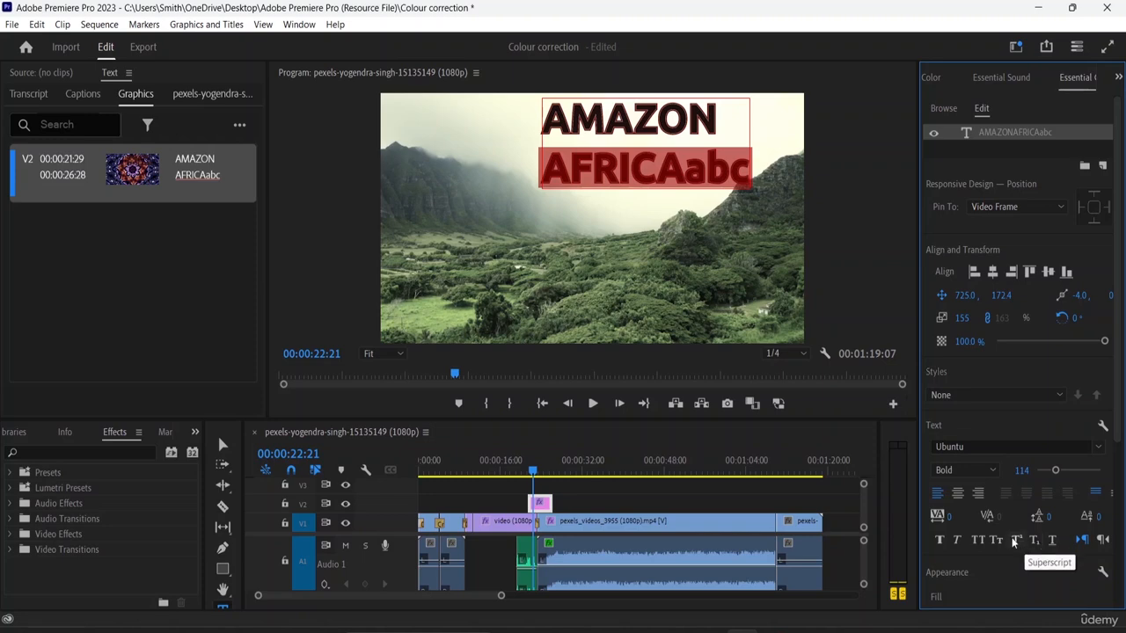
left_click(1103, 541)
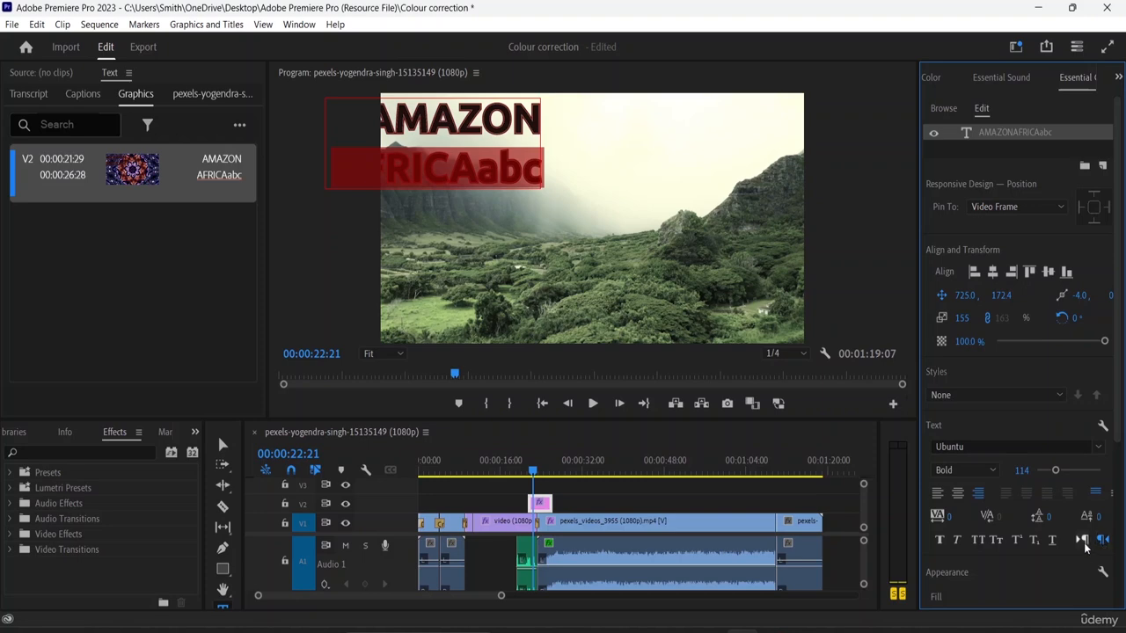
left_click(1082, 540)
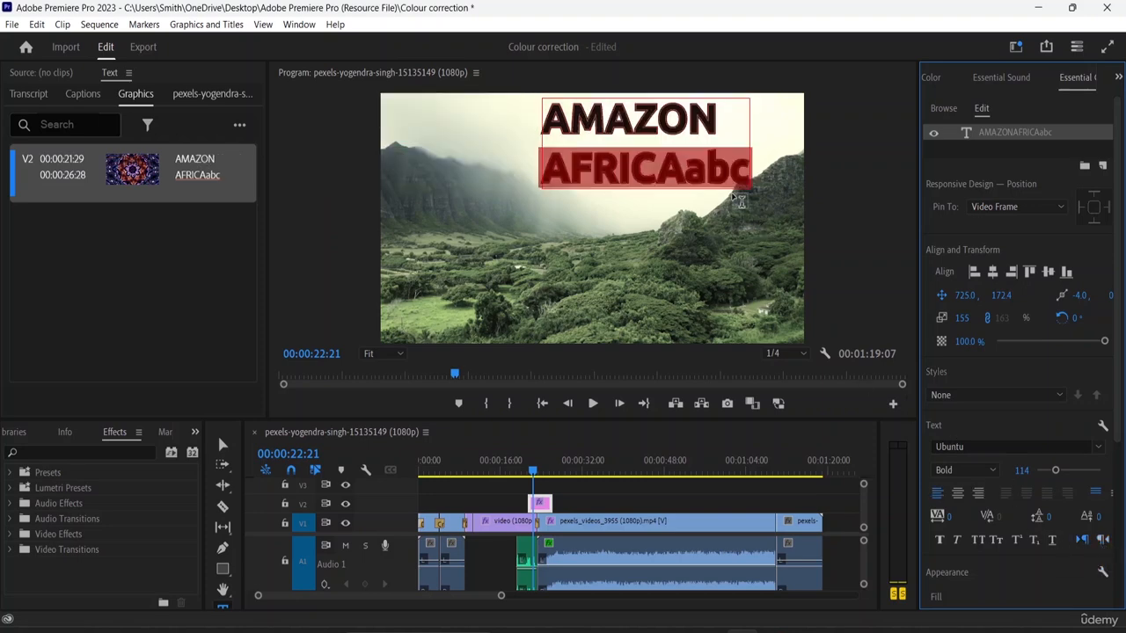
- Delete "abc" from the end of the title's second line so it reads "AFRICA"
left_click(772, 207)
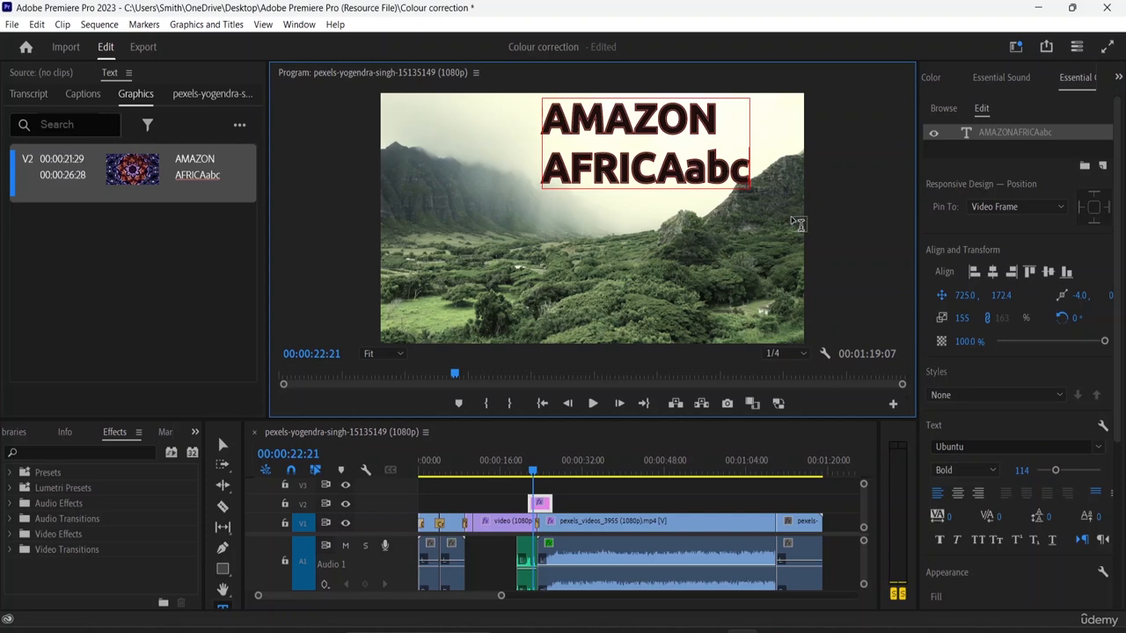
key("BackSpace")
key("BackSpace")
key("BackSpace")
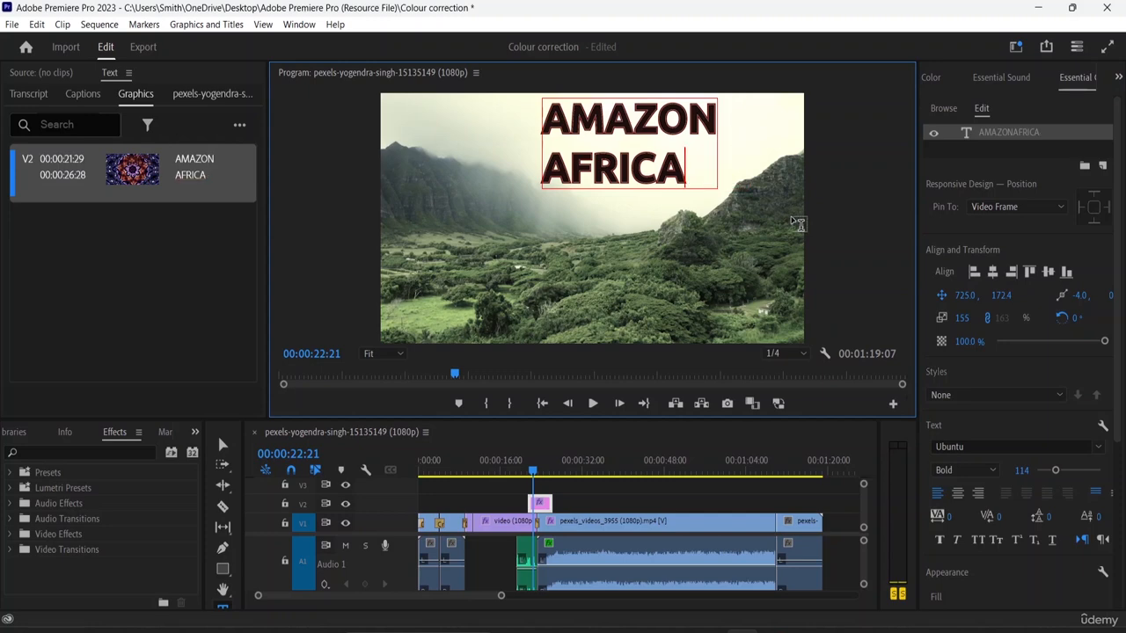
- Center-align both lines of the "AMAZON AFRICA" title
left_click_drag(690, 171, 540, 117)
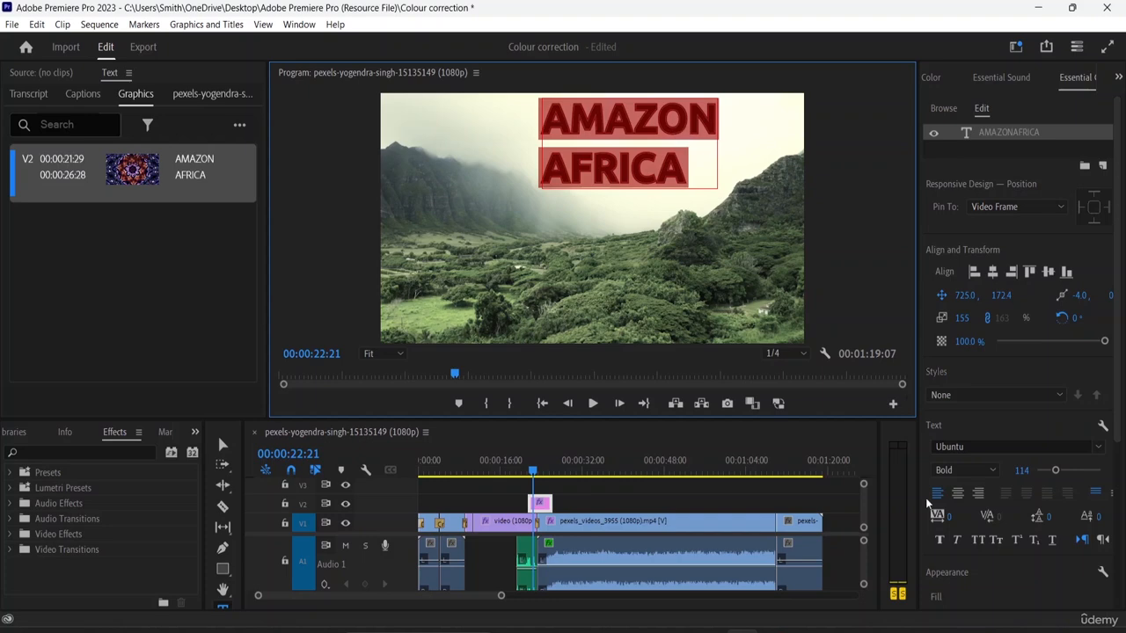
left_click(956, 494)
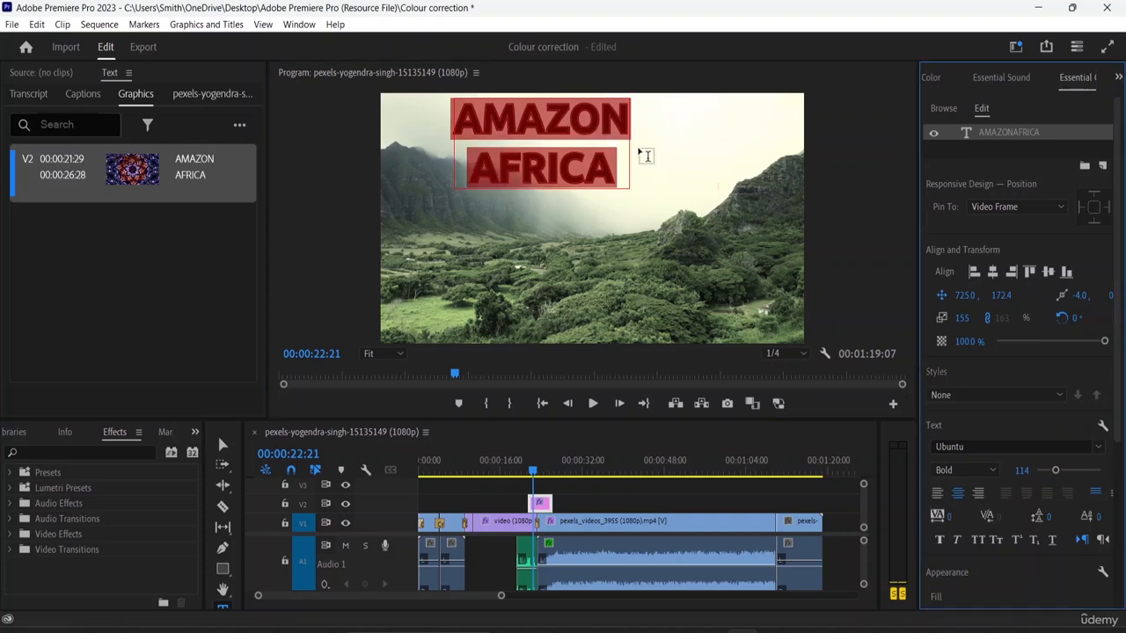
left_click(623, 153)
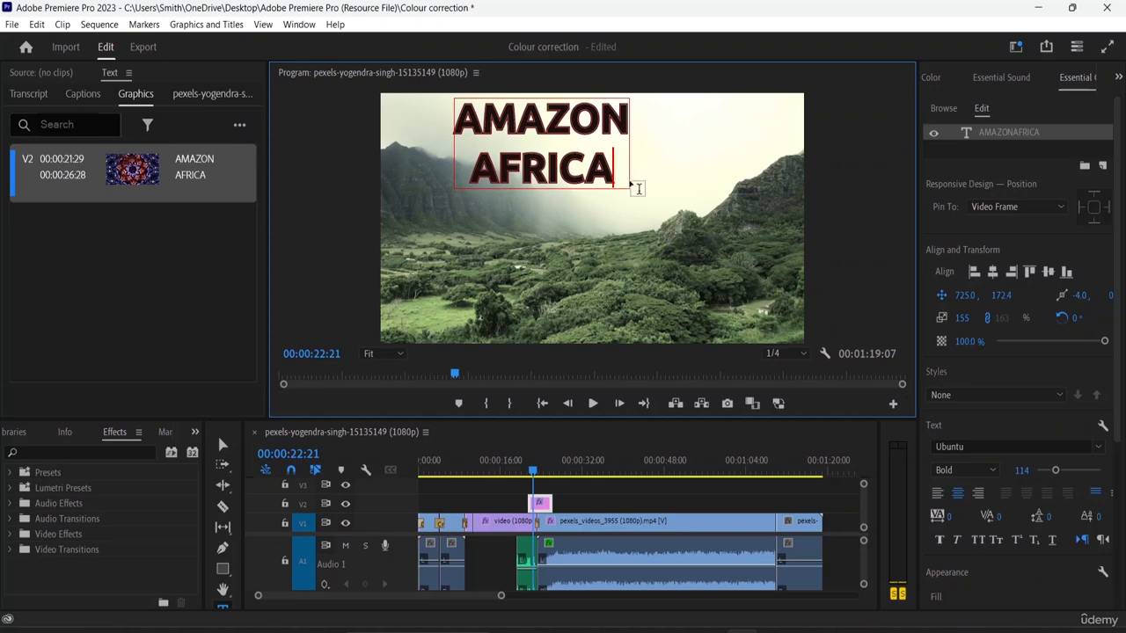
left_click(639, 189)
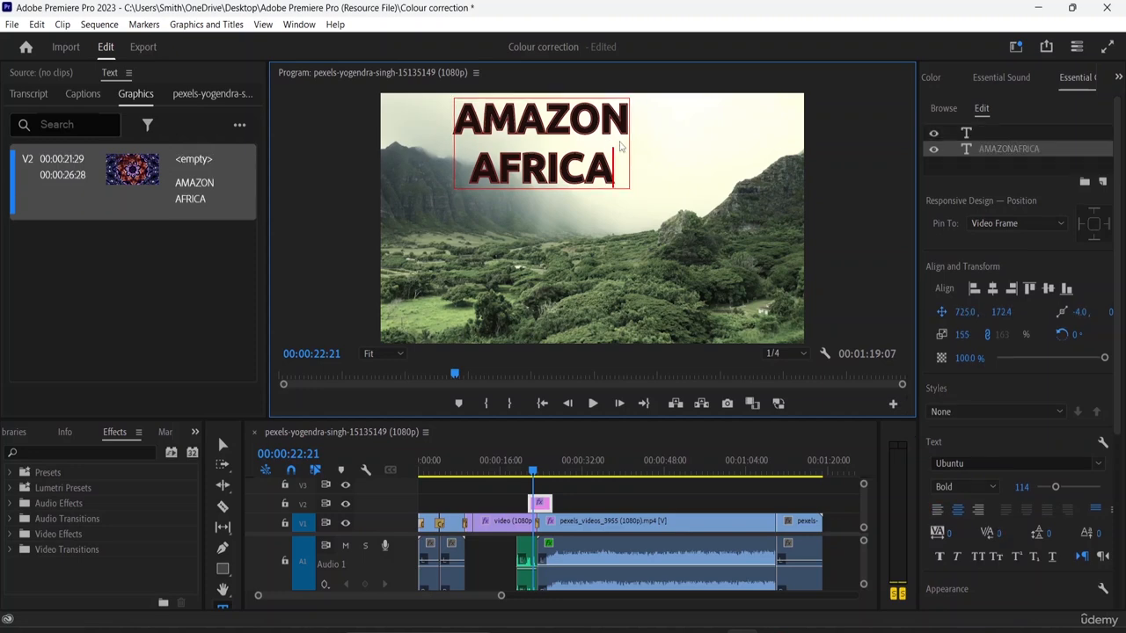
left_click(674, 140)
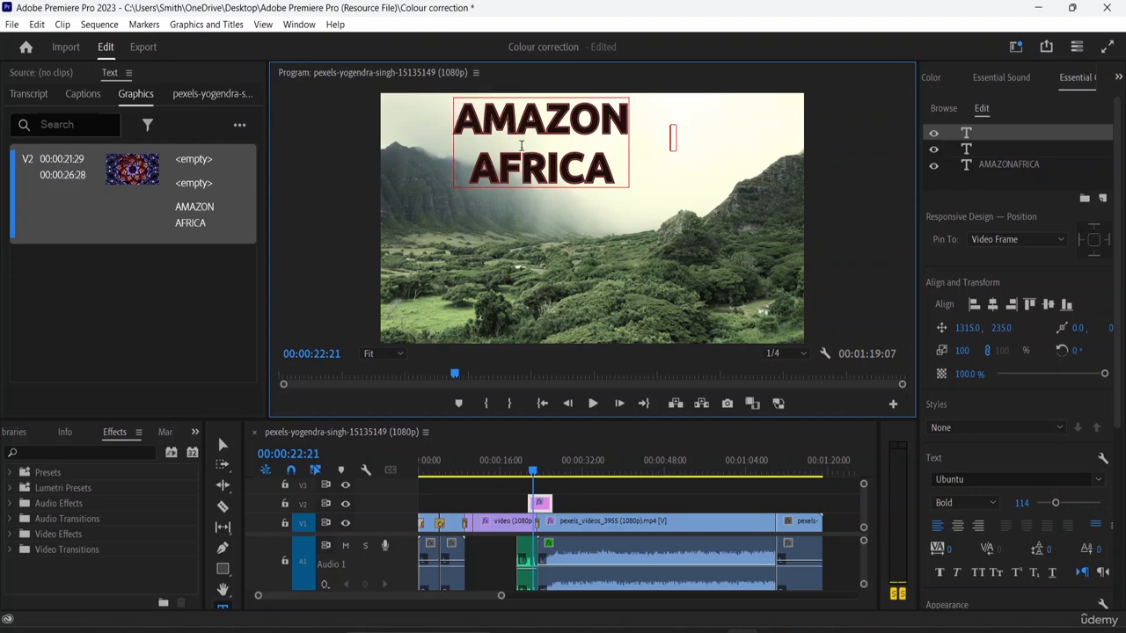
- Switch to the Selection tool and delete the stray empty text layer beside the title
left_click(223, 444)
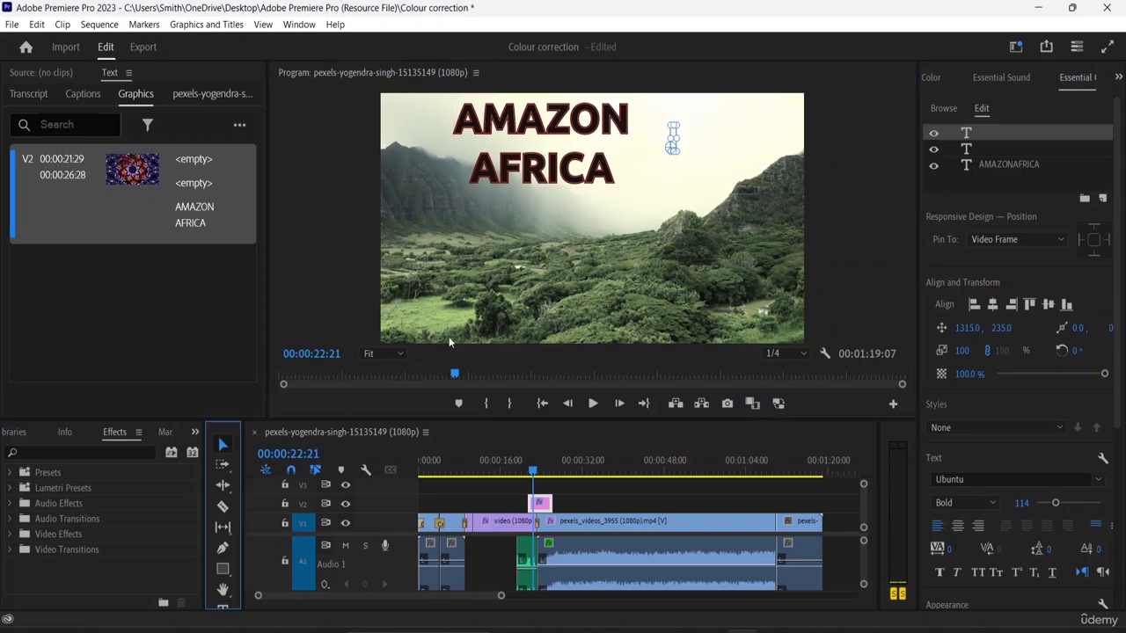
left_click(672, 141)
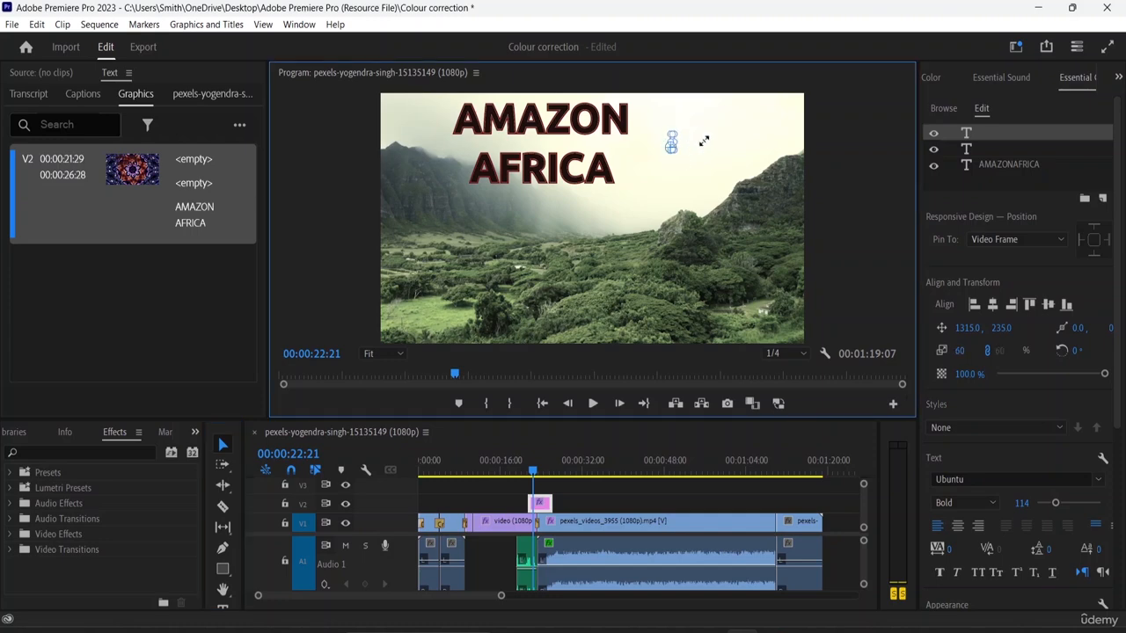
mouse_move(677, 142)
left_mouse_down()
mouse_move(668, 154)
mouse_move(678, 159)
left_mouse_up()
key("Delete")
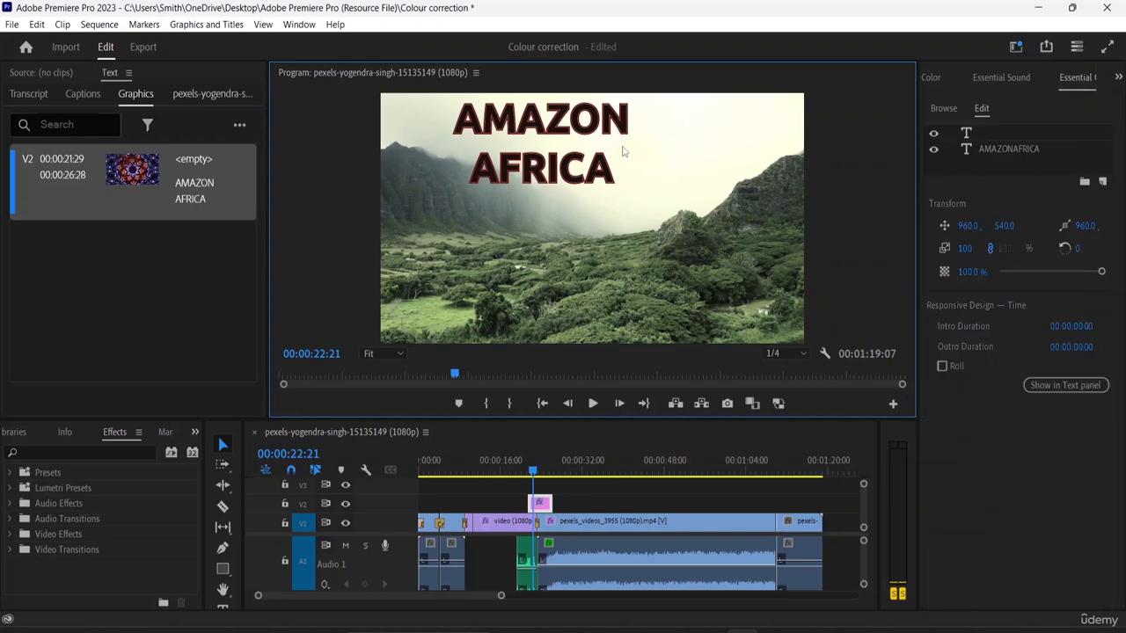
- Move the "AMAZON AFRICA" title to the horizontal middle of the frame, at about 964, 175
left_click(601, 146)
left_click_drag(602, 146, 653, 147)
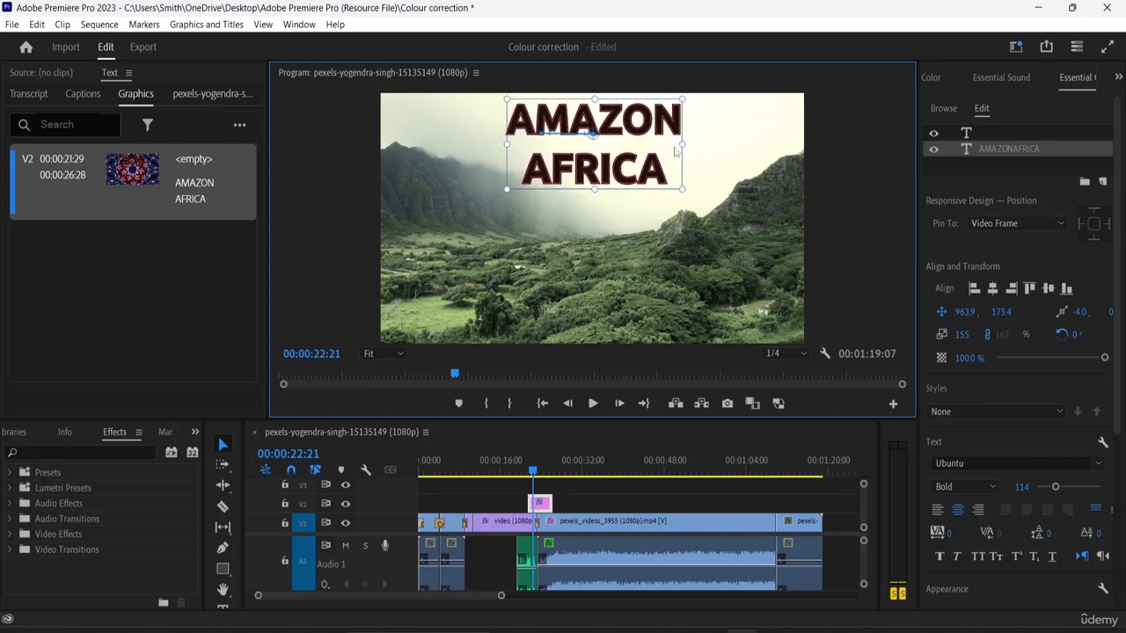
- Enable a background behind the title and change its color to near-black
scroll(1009, 519, "down", 5)
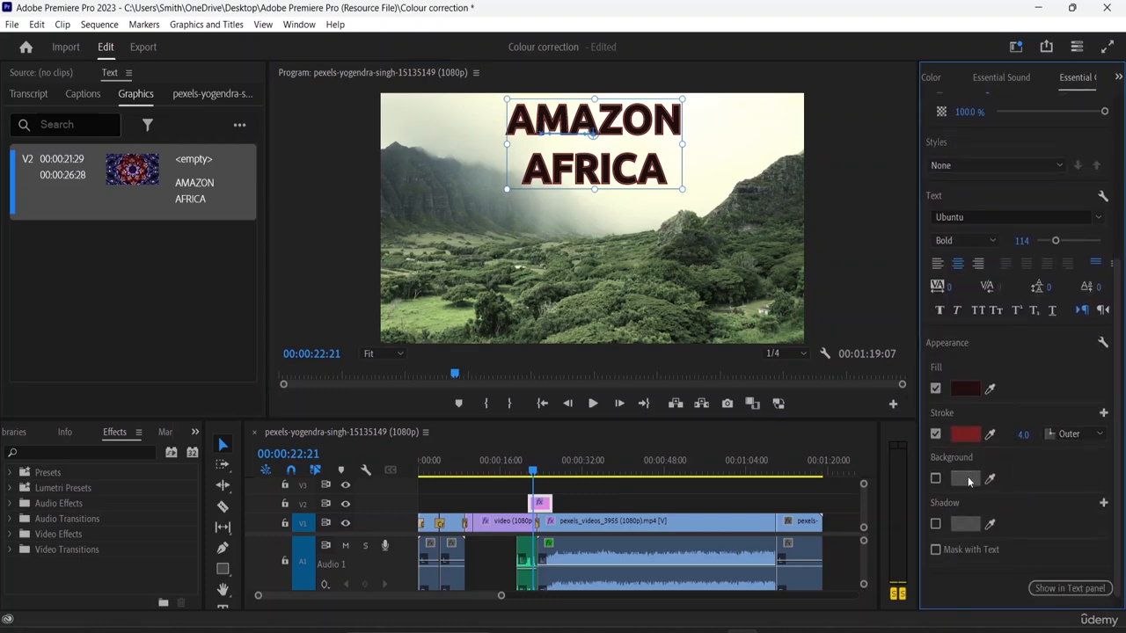
left_click(935, 479)
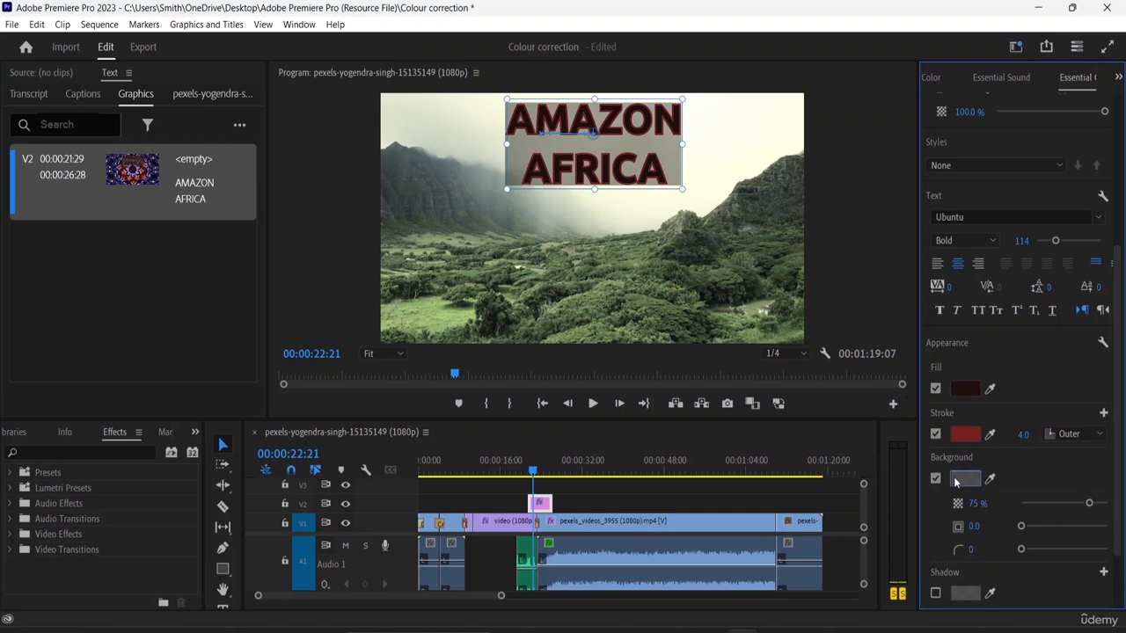
left_click(966, 479)
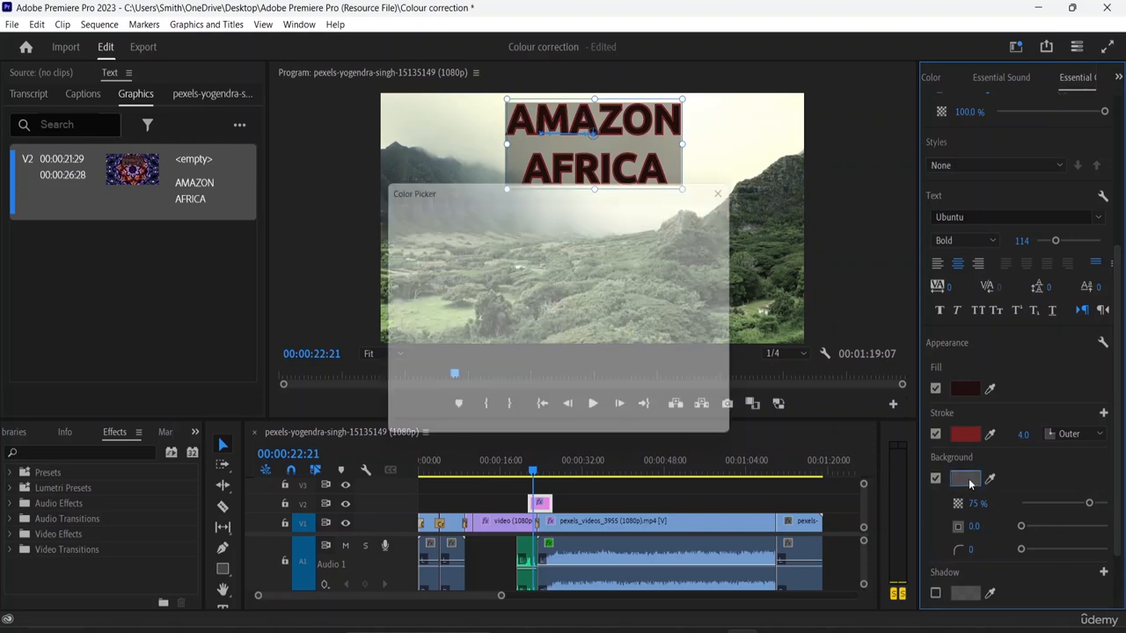
left_click(387, 255)
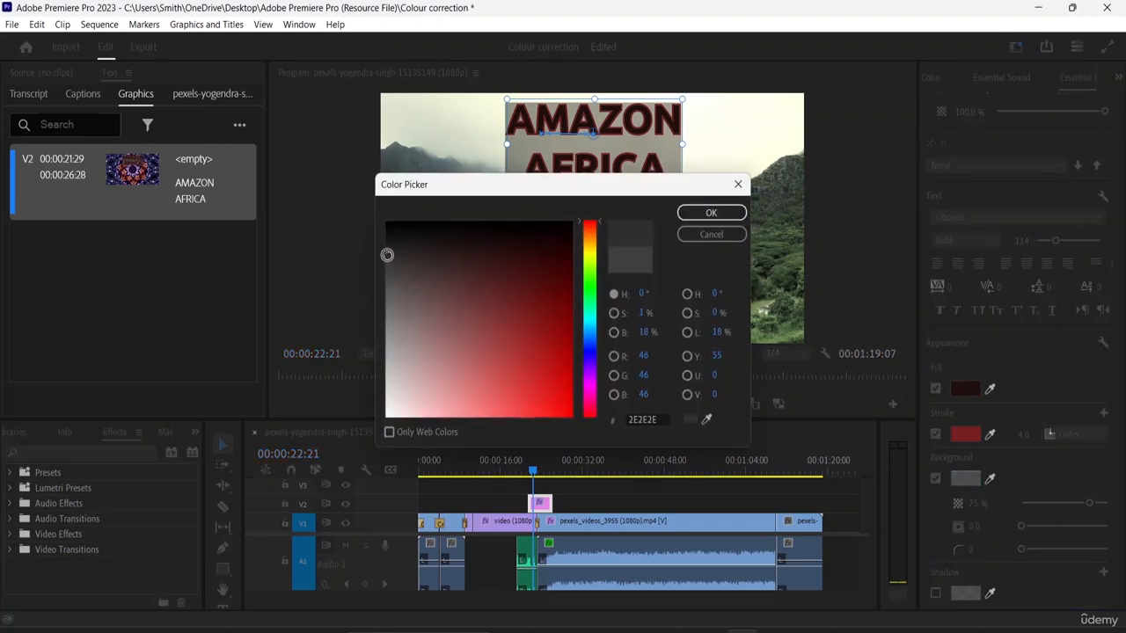
mouse_move(387, 255)
left_mouse_down()
mouse_move(384, 228)
mouse_move(442, 226)
left_mouse_up()
left_click(708, 213)
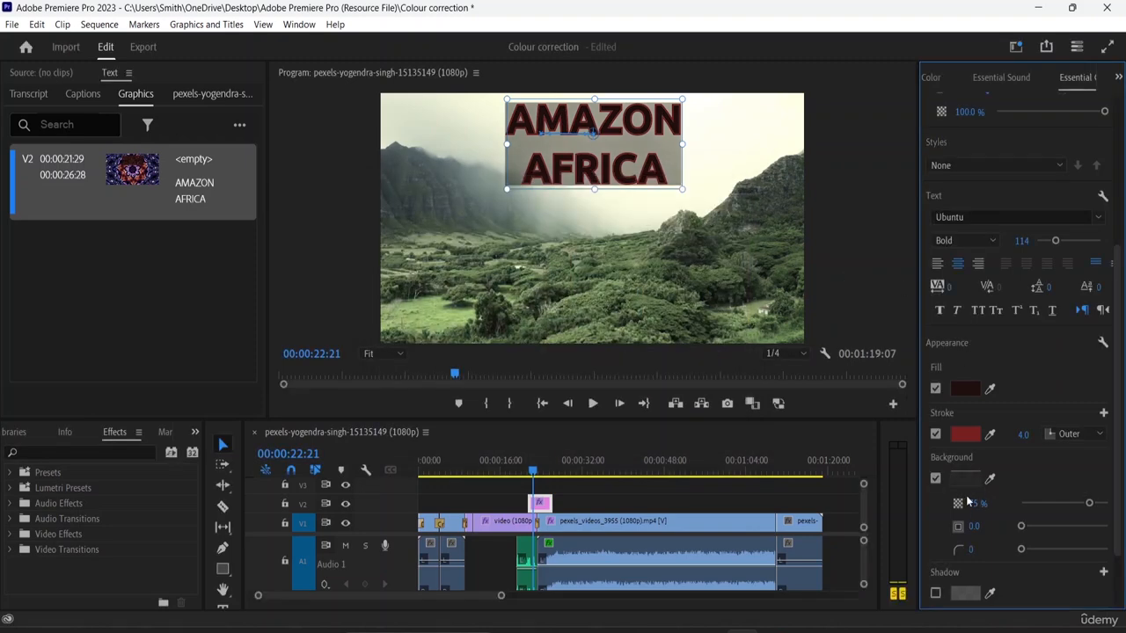
- Set the title background's opacity to 88 % and its size to 47.9
left_click_drag(1090, 505, 1106, 515)
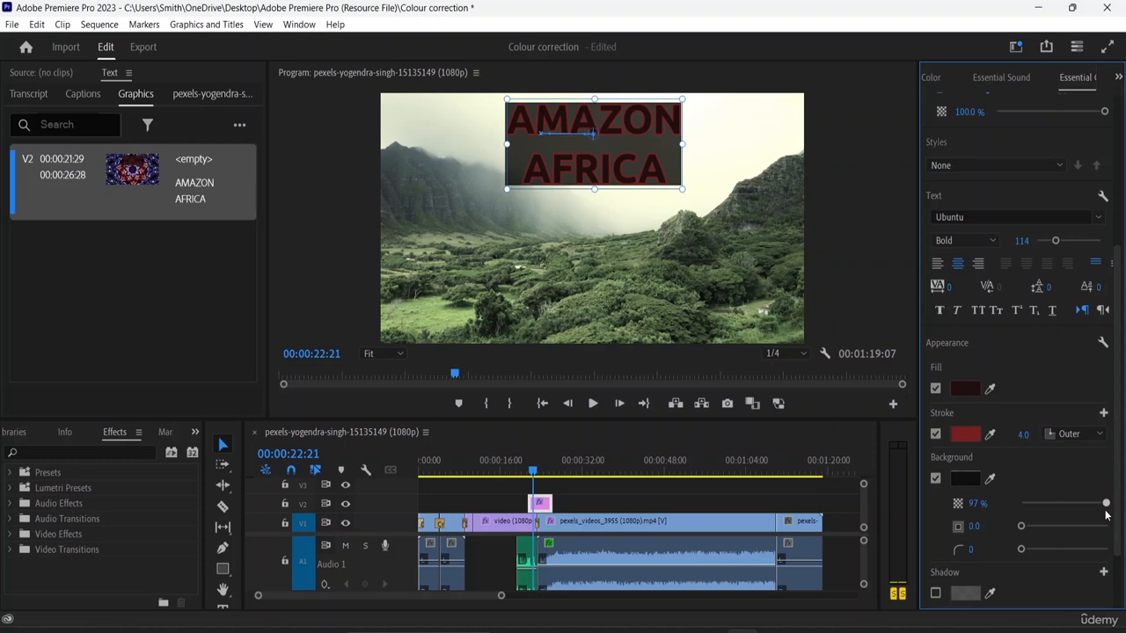
left_click_drag(1022, 524, 1052, 531)
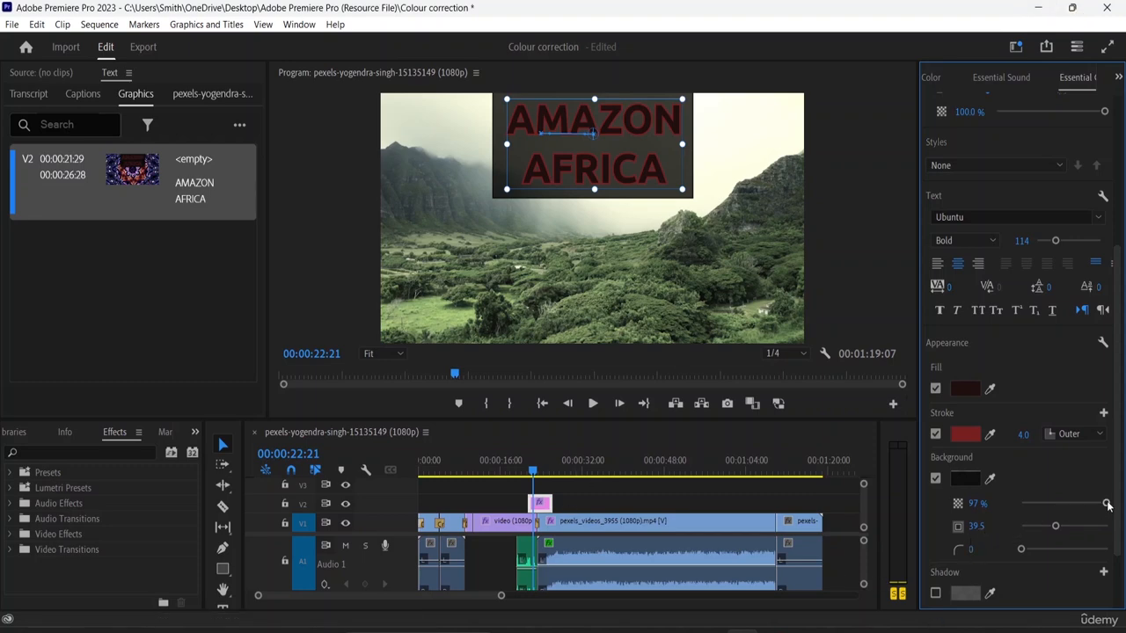
left_click_drag(1106, 503, 1097, 503)
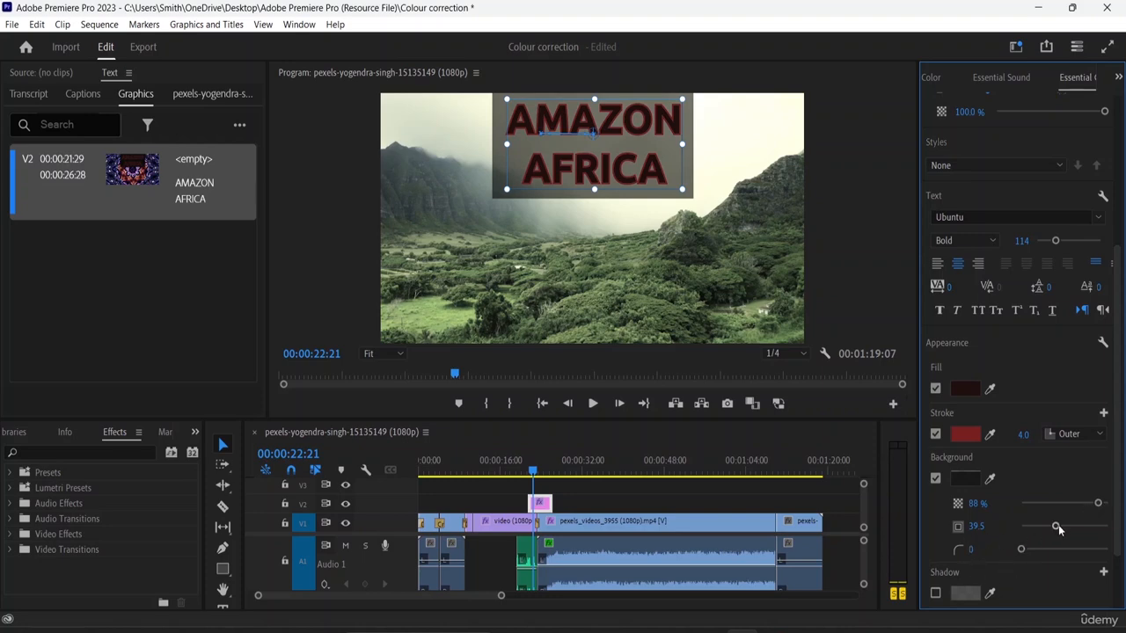
mouse_move(1058, 525)
left_mouse_down()
mouse_move(1042, 525)
mouse_move(1060, 528)
left_mouse_up()
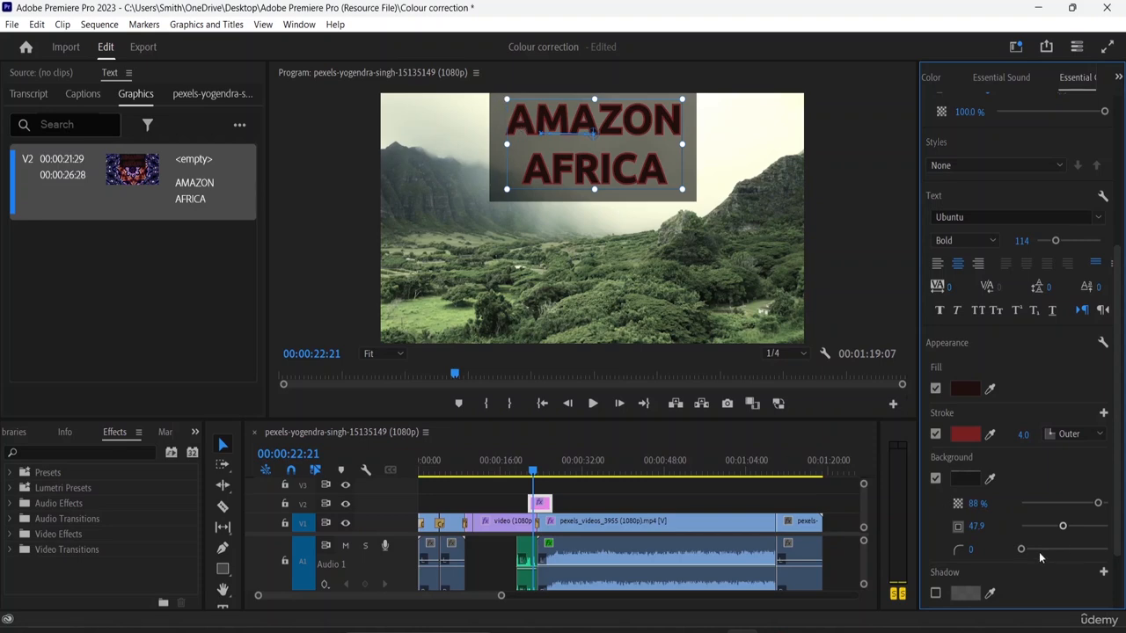
- Round the title background's corners with a radius of 45 and nudge the title slightly right and up
left_click_drag(1029, 554, 1061, 557)
left_click_drag(619, 138, 624, 138)
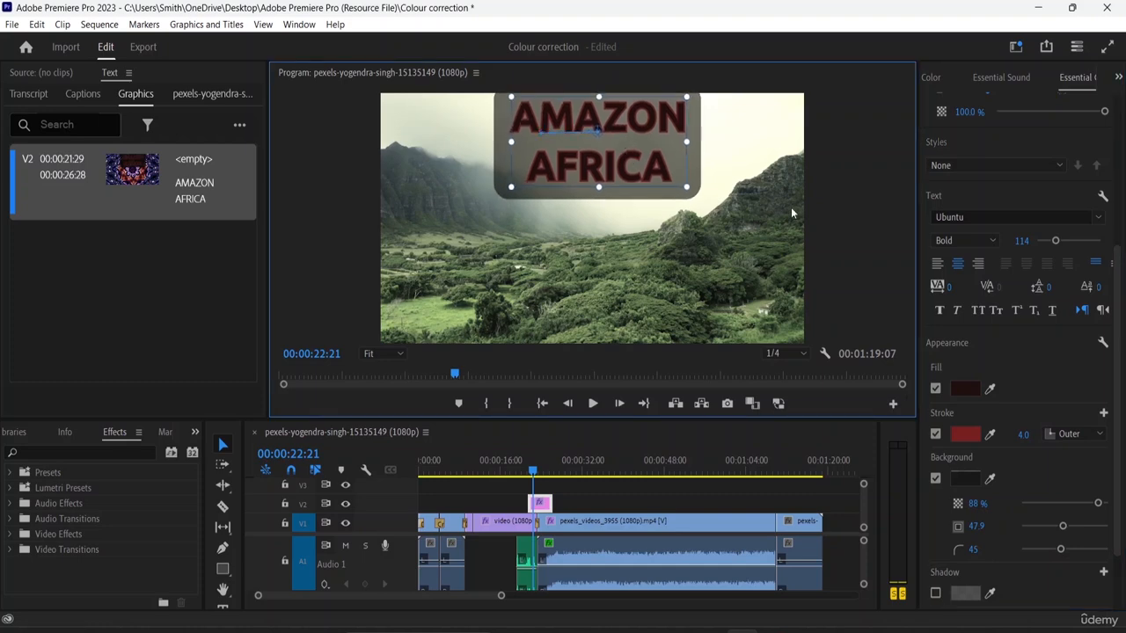
scroll(1025, 521, "down", 3)
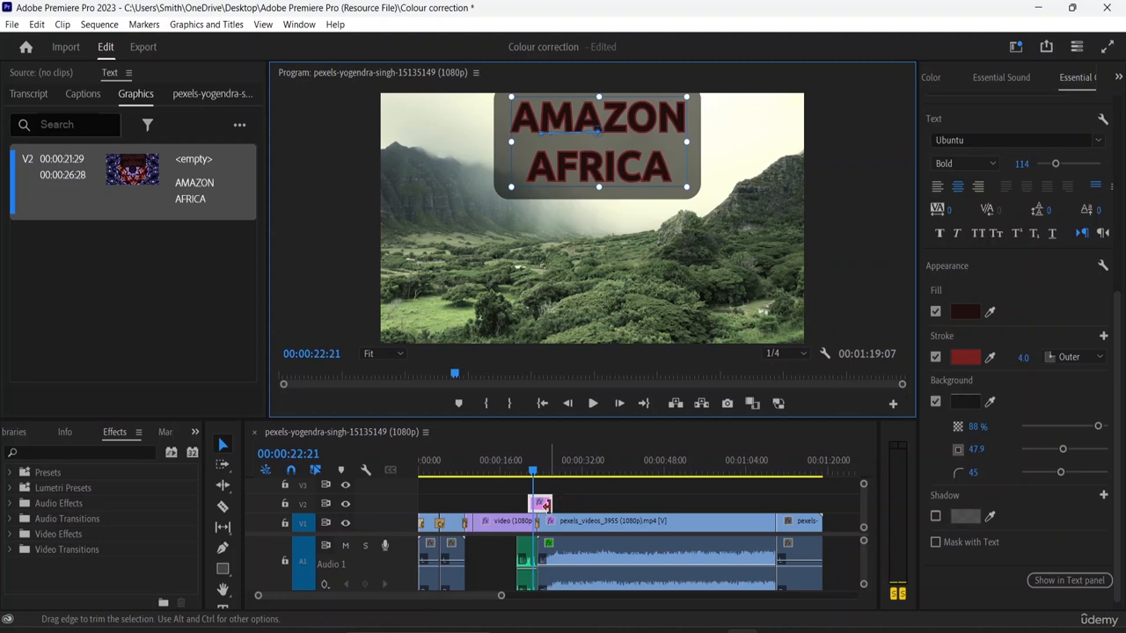
- Move the title's graphic clip earlier on V2 and extend its end so it runs from 00:00:10:50 to 00:00:33:11
left_click_drag(542, 504, 471, 502)
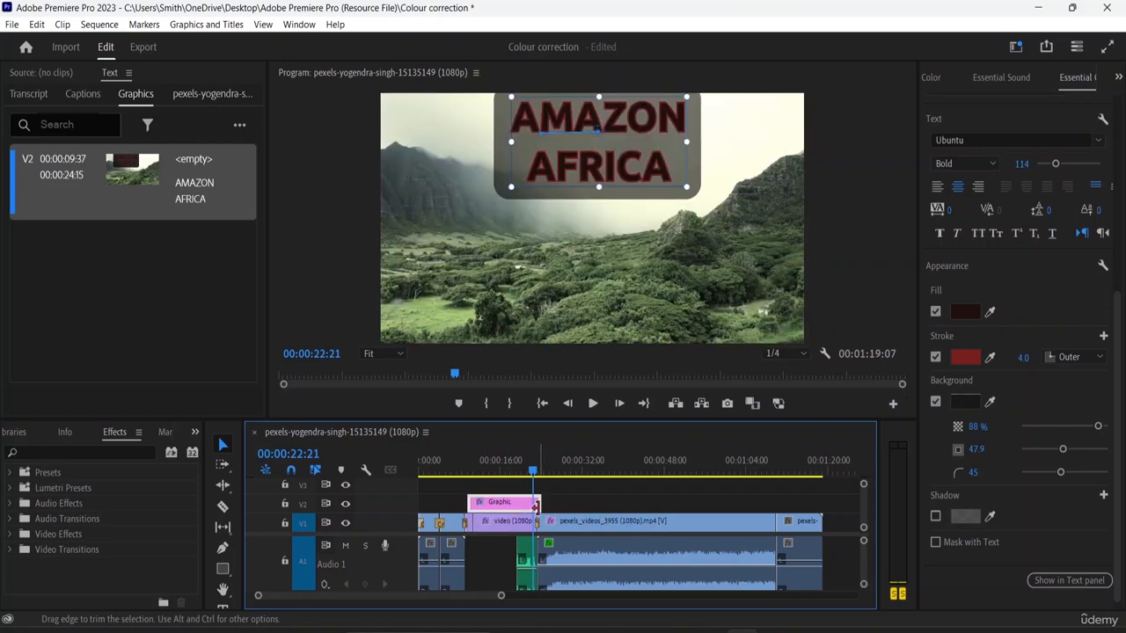
mouse_move(547, 502)
left_mouse_down()
mouse_move(601, 506)
mouse_move(551, 506)
mouse_move(567, 506)
left_mouse_up()
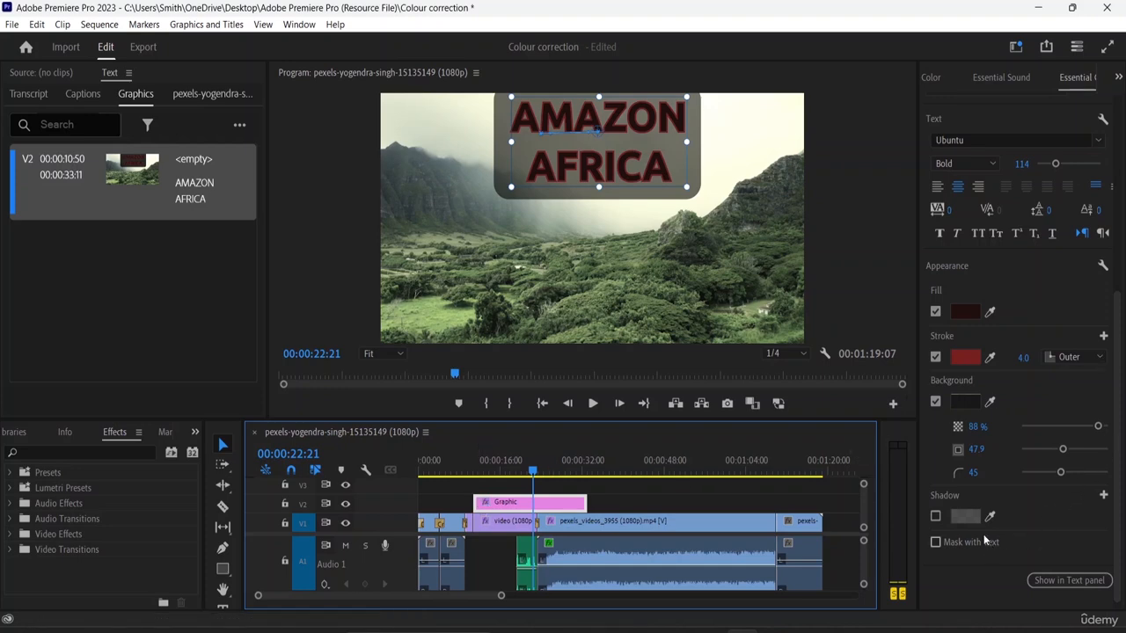
- Enable a shadow for the "AMAZON AFRICA" title and change its color to pale pink BEA3A3
left_click(937, 518)
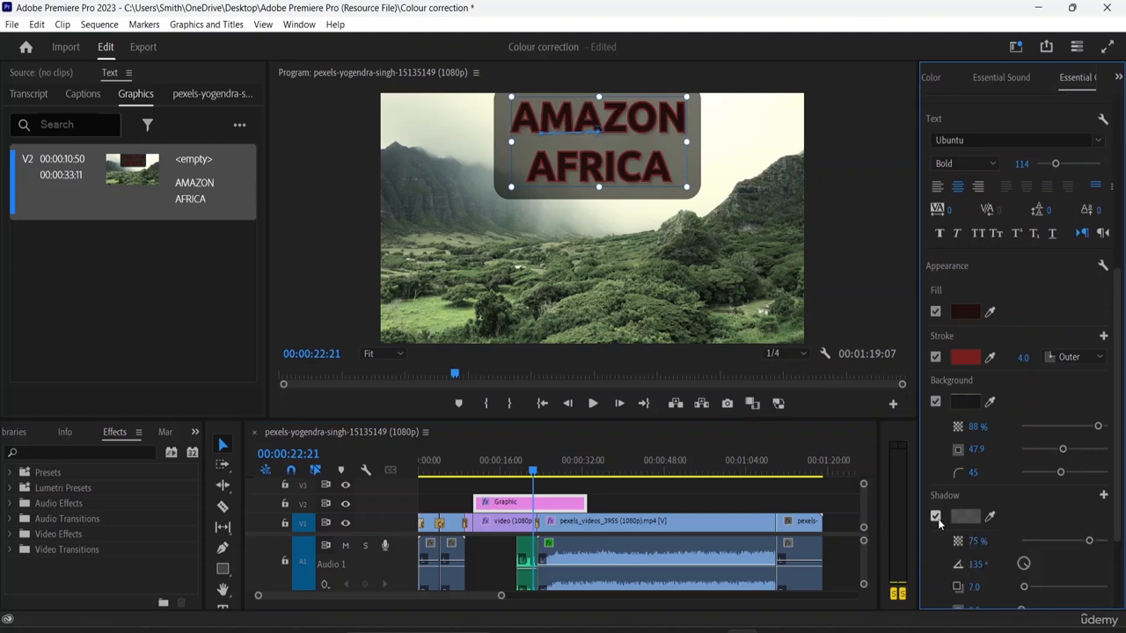
scroll(994, 527, "down", 2)
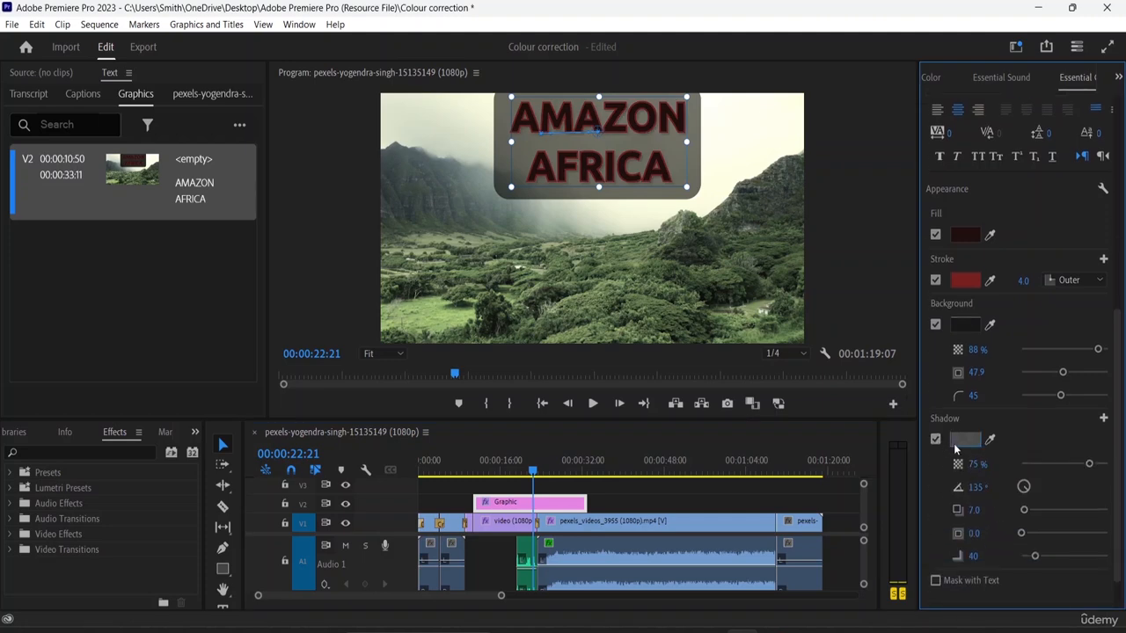
left_click(959, 445)
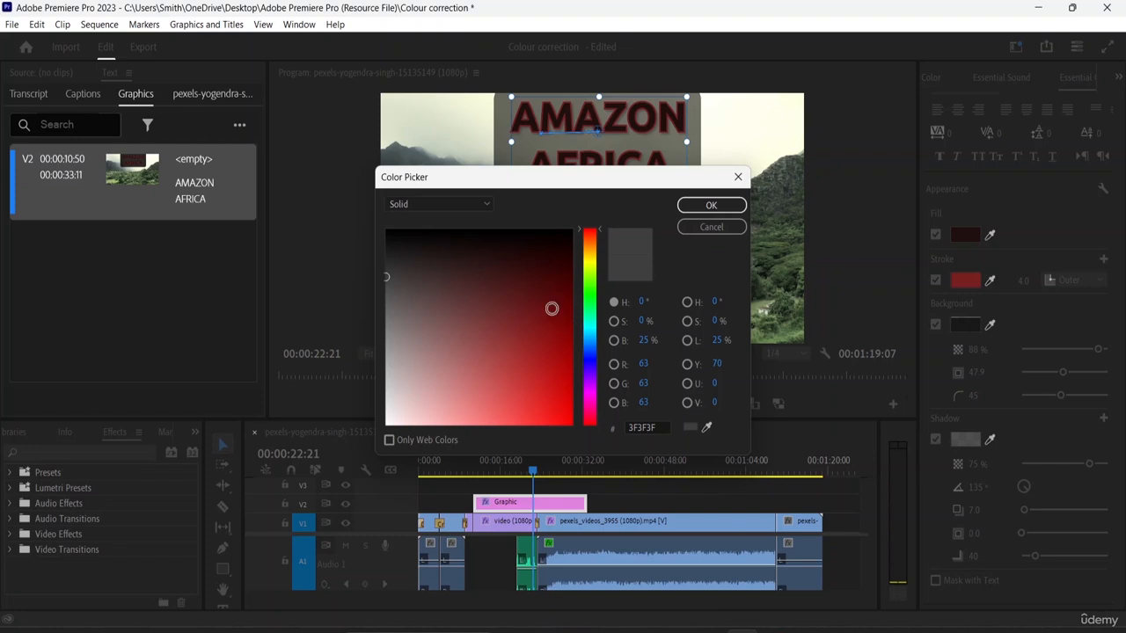
mouse_move(389, 269)
left_mouse_down()
mouse_move(455, 304)
mouse_move(411, 374)
left_mouse_up()
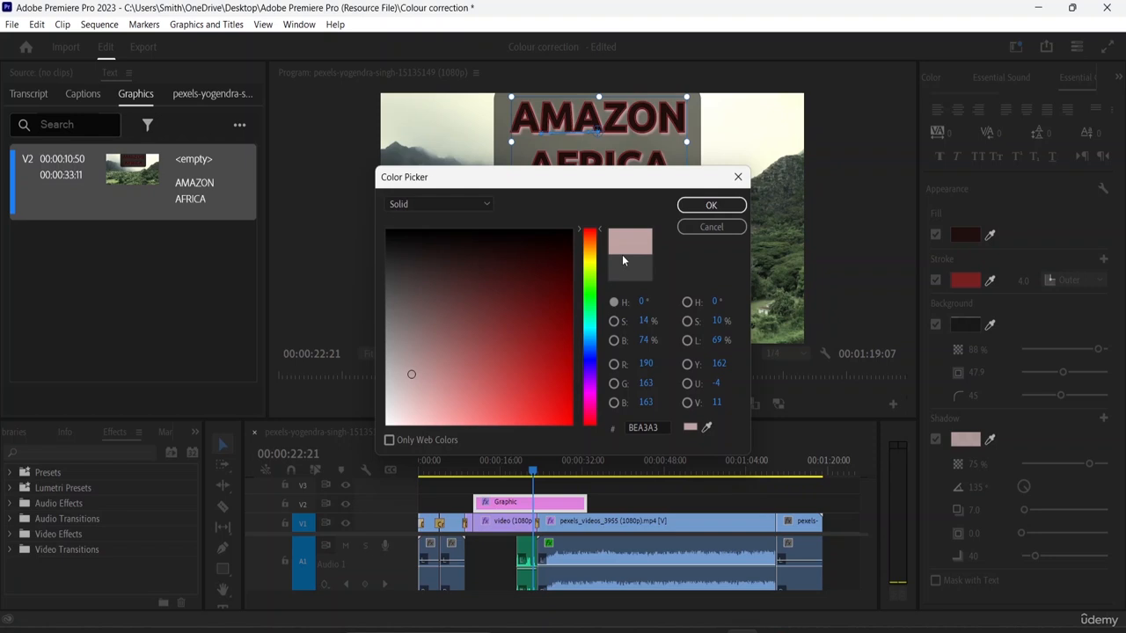
left_click(705, 208)
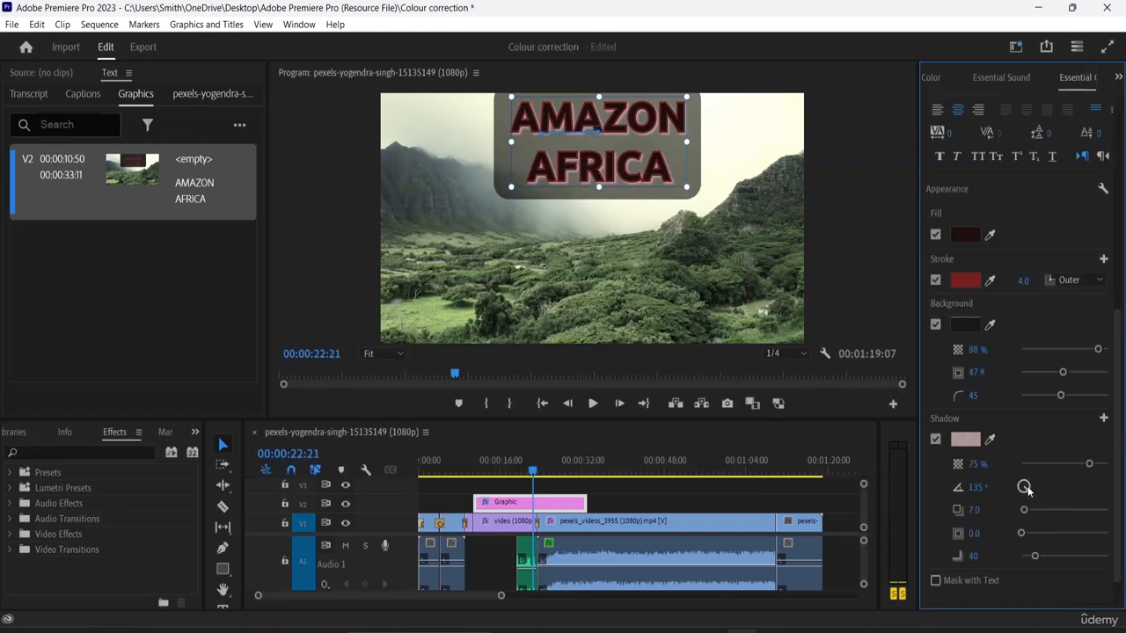
- Set the title shadow's opacity to 63 %, angle to 132°, distance to 25.2, size to 0.0 and blur to 38
left_click_drag(1027, 489, 1028, 490)
mouse_move(1089, 465)
left_mouse_down()
mouse_move(1058, 467)
mouse_move(1089, 465)
left_mouse_up()
left_click_drag(1032, 509, 1033, 509)
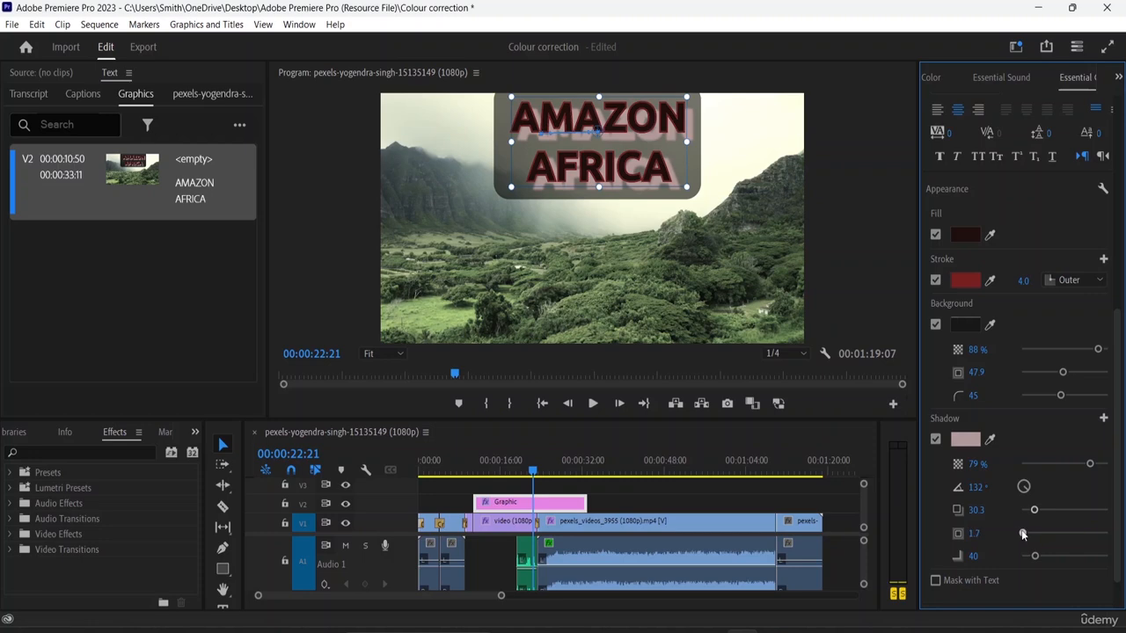
left_click_drag(1023, 534, 1032, 559)
mouse_move(1023, 534)
left_mouse_down()
mouse_move(1038, 512)
mouse_move(1031, 518)
left_mouse_up()
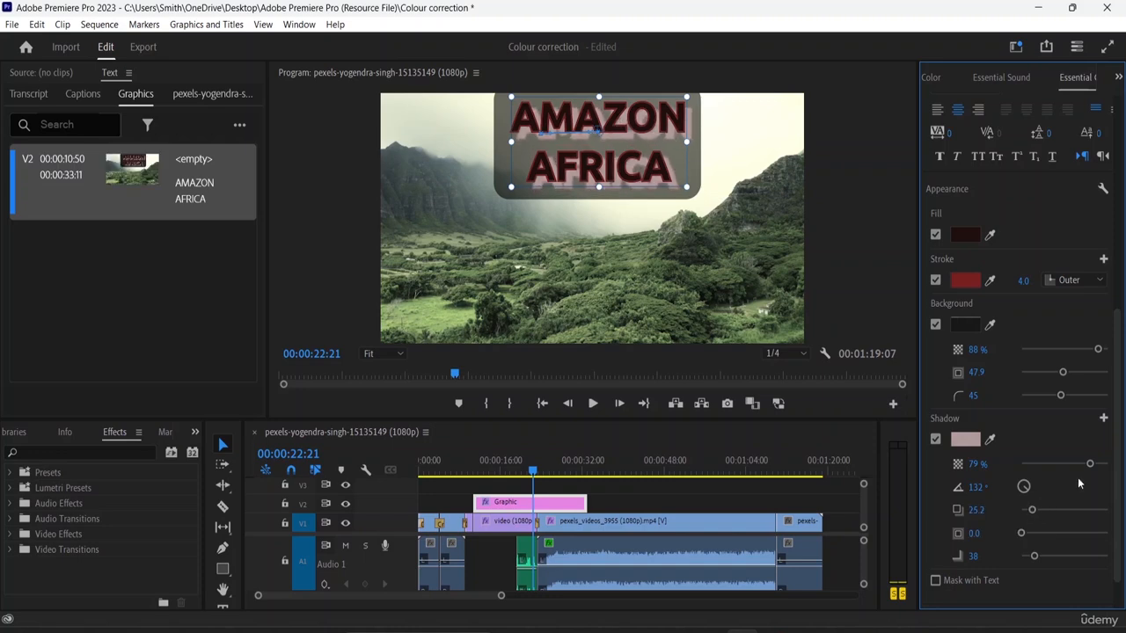
left_click_drag(1089, 463, 1070, 476)
scroll(965, 551, "down", 1)
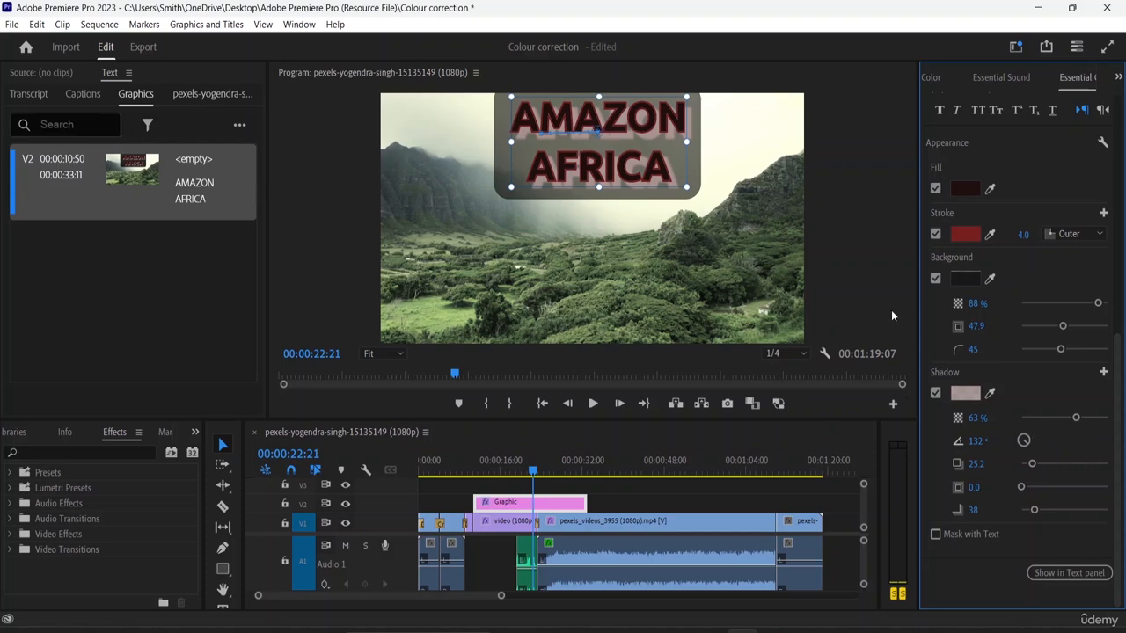
- Try a shadow color sampled from the green landscape, and change the title's shadow color to blue 393AA2
left_click(991, 393)
left_click(728, 275)
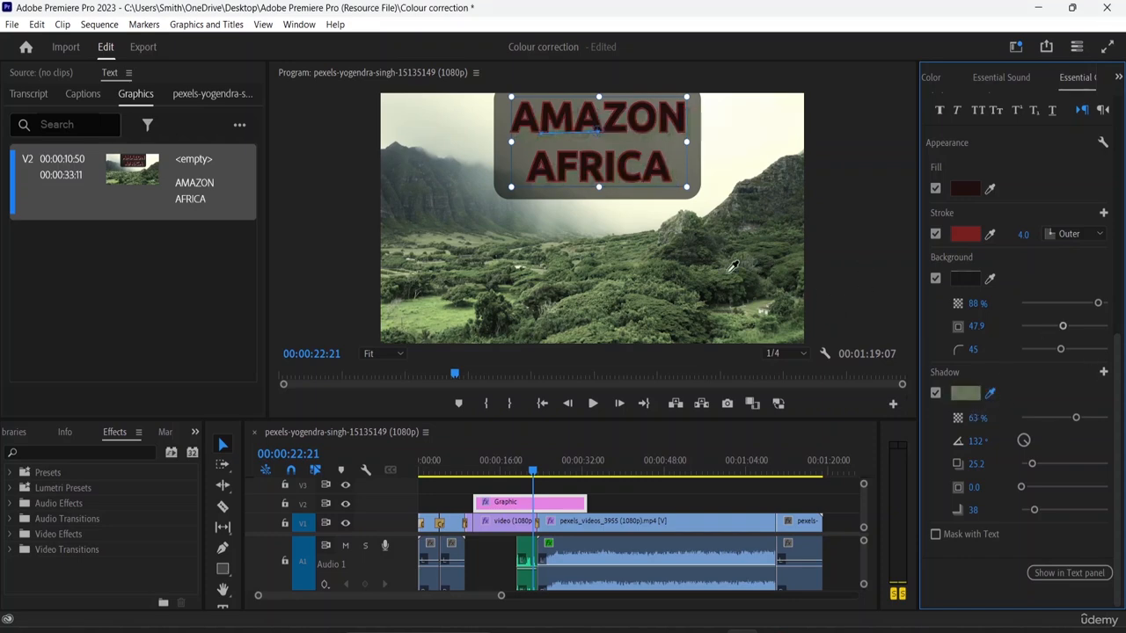
left_click(965, 393)
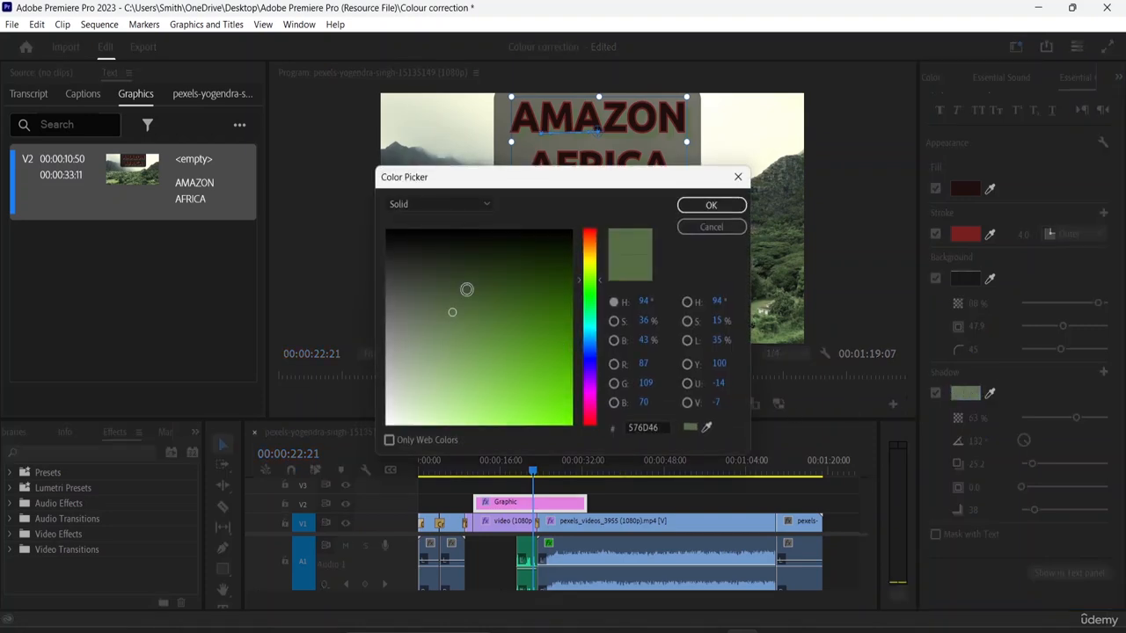
left_click_drag(598, 264, 595, 240)
mouse_move(455, 314)
left_mouse_down()
mouse_move(537, 381)
mouse_move(510, 352)
mouse_move(524, 362)
left_mouse_up()
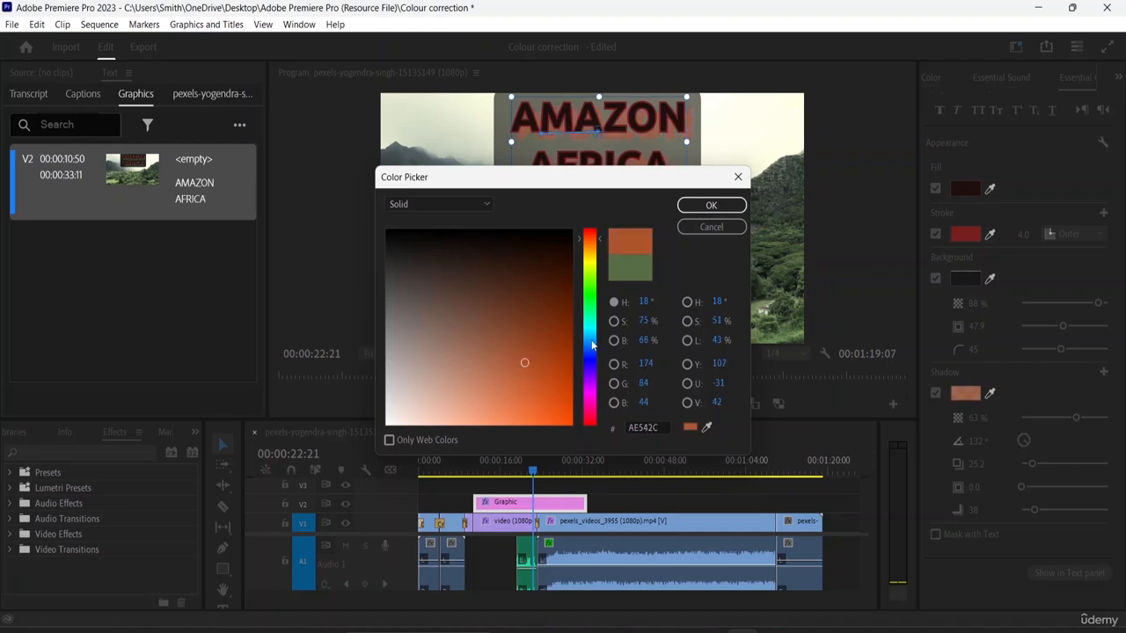
mouse_move(604, 243)
left_mouse_down()
mouse_move(605, 397)
mouse_move(604, 360)
left_mouse_up()
mouse_move(520, 362)
left_mouse_down()
mouse_move(460, 332)
mouse_move(507, 353)
left_mouse_up()
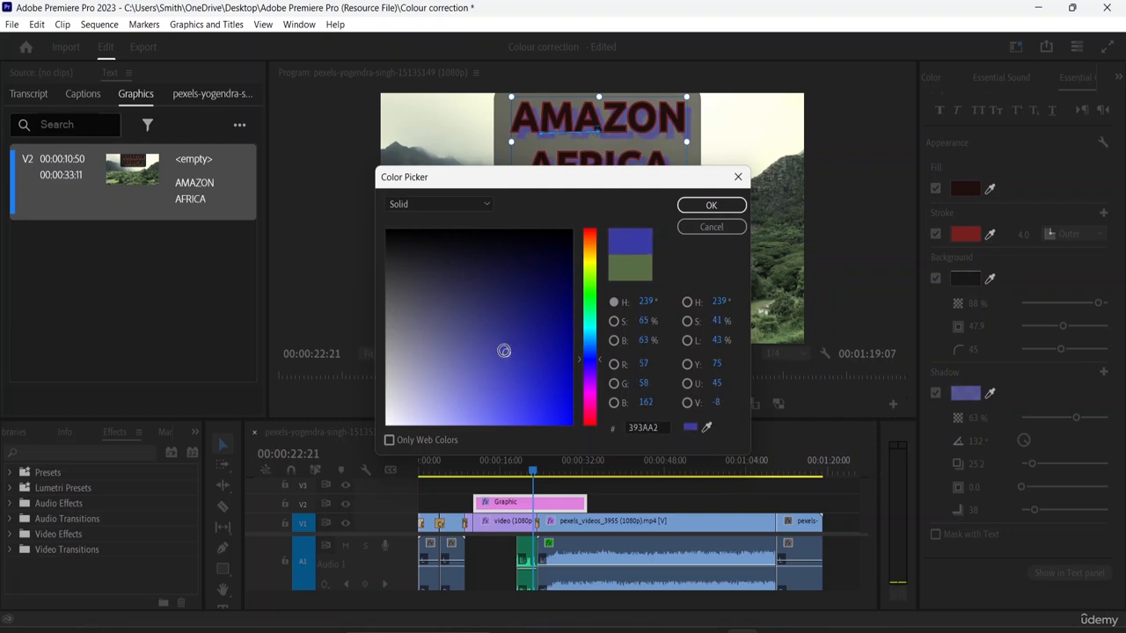
left_click(711, 205)
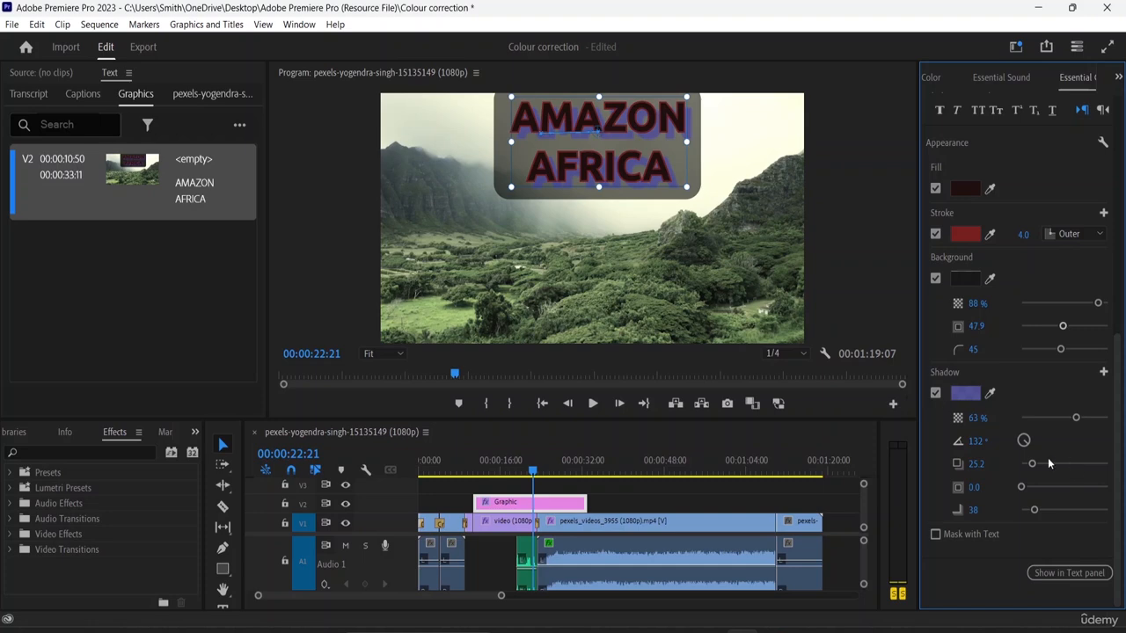
- Save the title's current look as a new text style named "Lower Third"
scroll(996, 260, "up", 5)
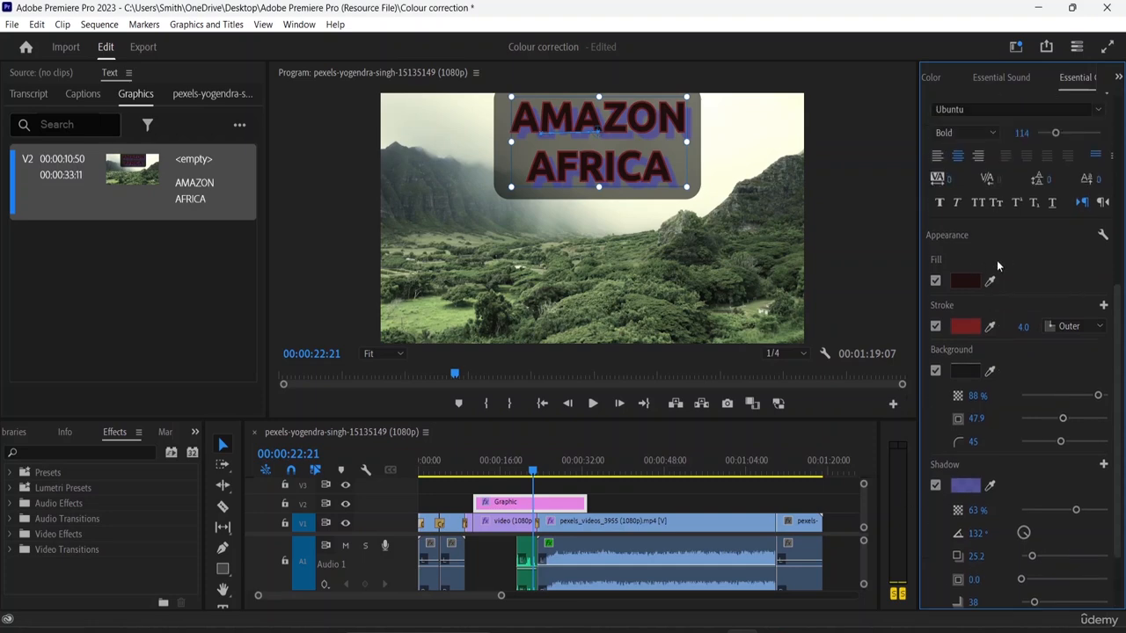
left_click(997, 260)
left_click(1004, 255)
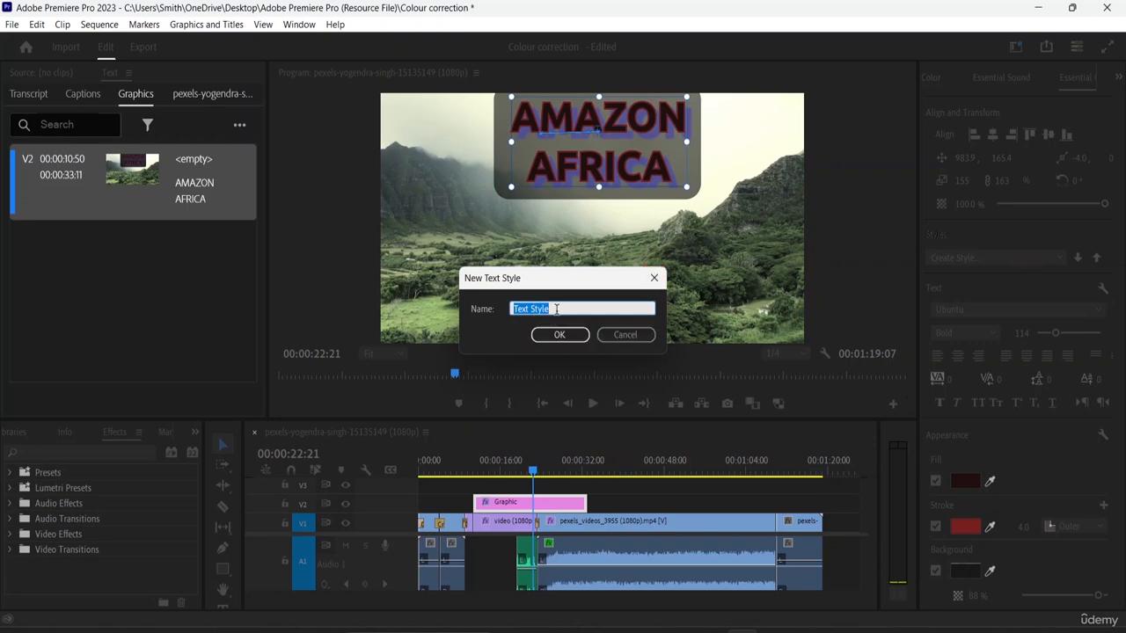
left_click(556, 308)
type("=")
key("BackSpace")
key("BackSpace")
key("BackSpace")
key("BackSpace")
key("BackSpace")
key("BackSpace")
key("BackSpace")
key("BackSpace")
key("BackSpace")
left_click(533, 337)
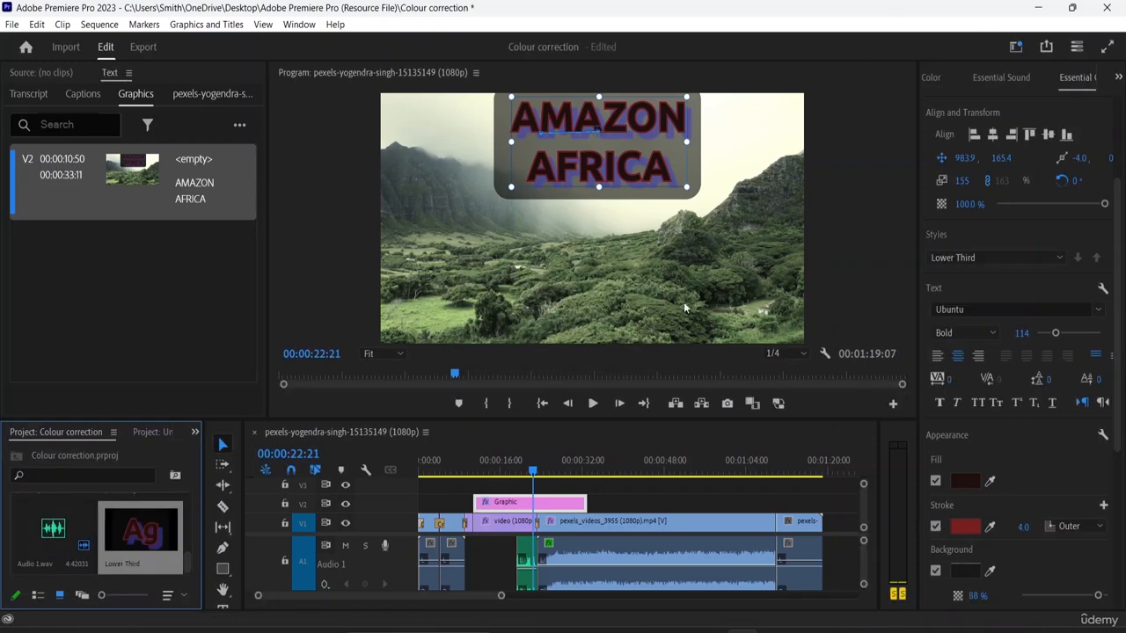
left_click(584, 120)
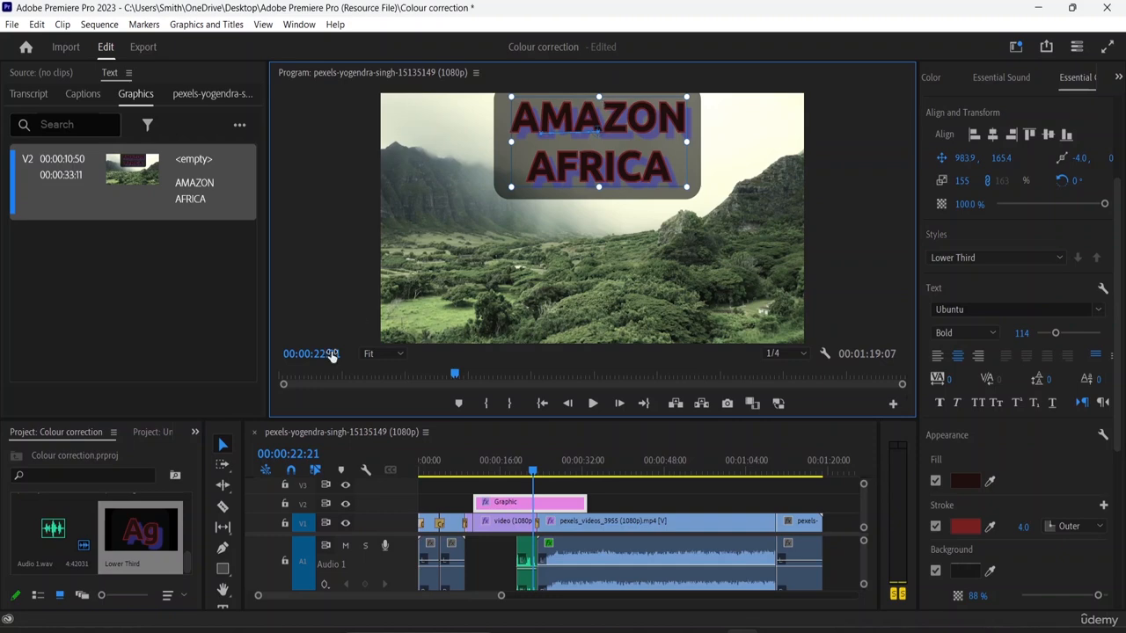
left_click(686, 162)
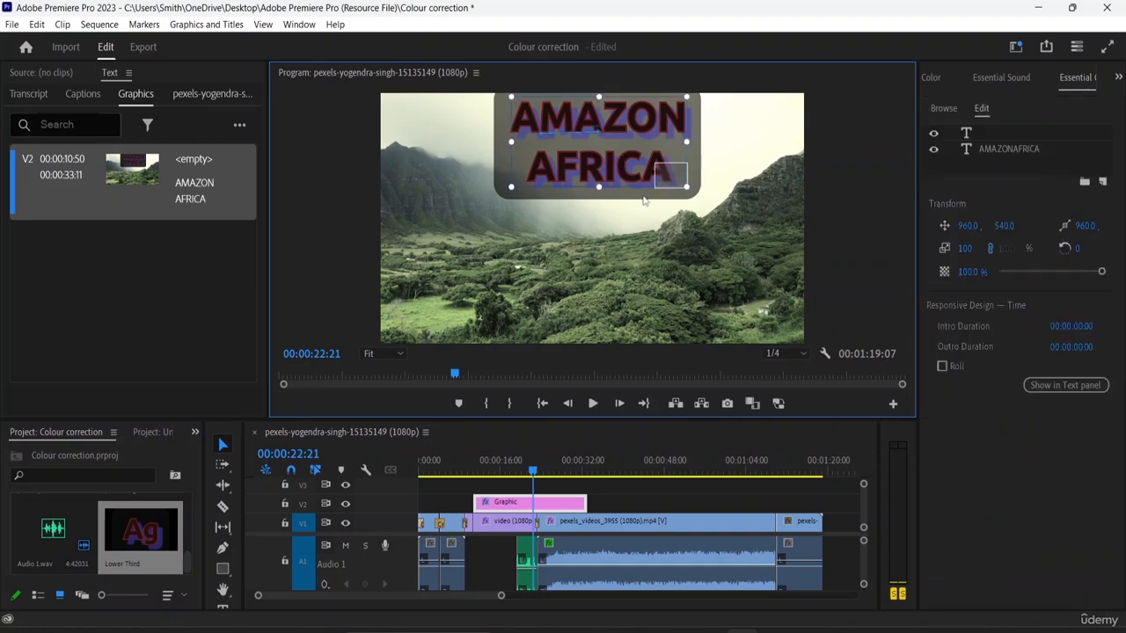
left_click(684, 176)
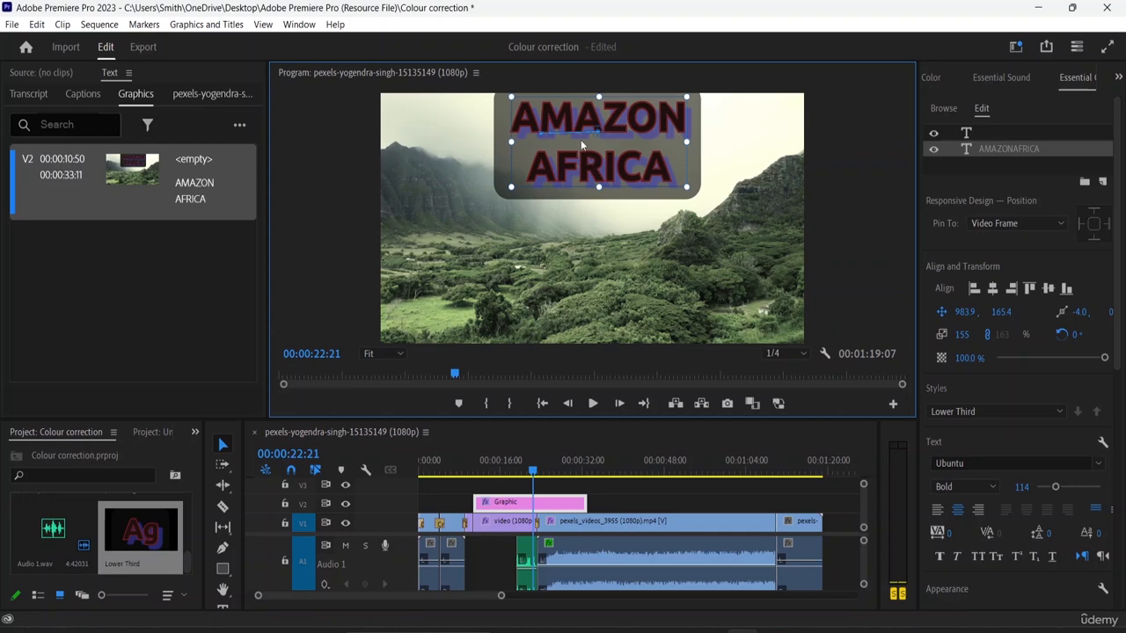
double_click(580, 145)
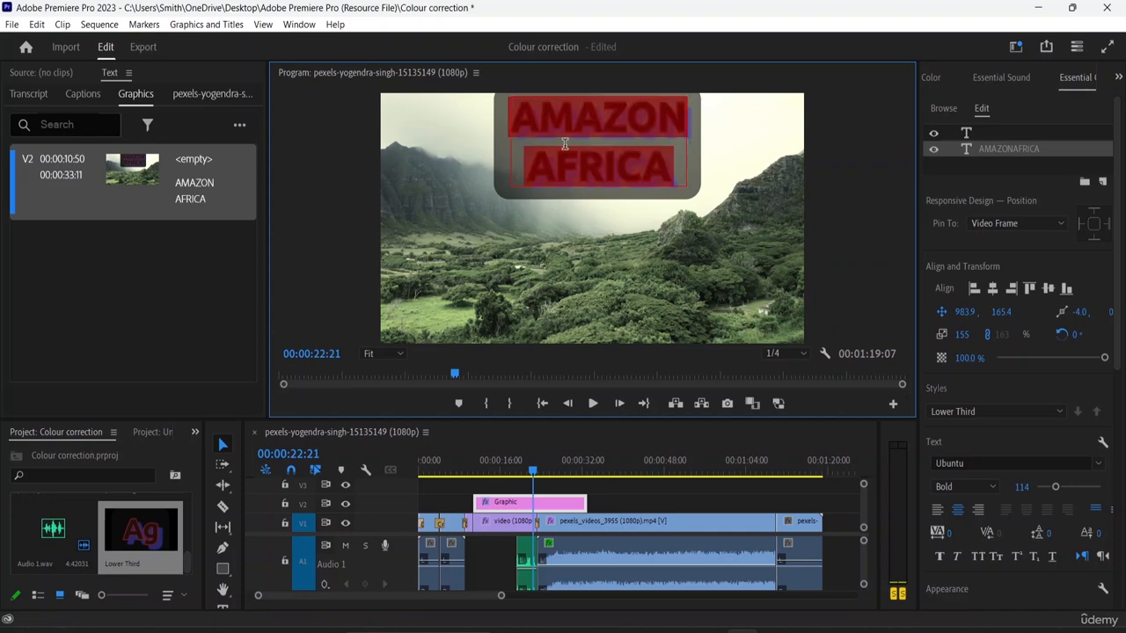
left_click(697, 173)
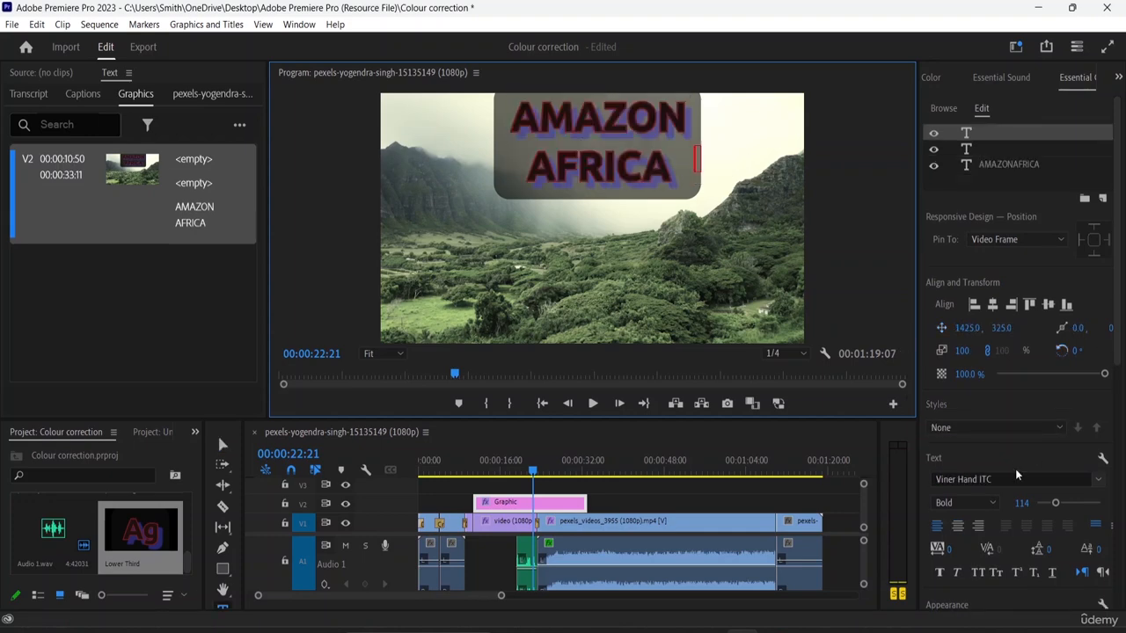
left_click(869, 292)
left_click(505, 508)
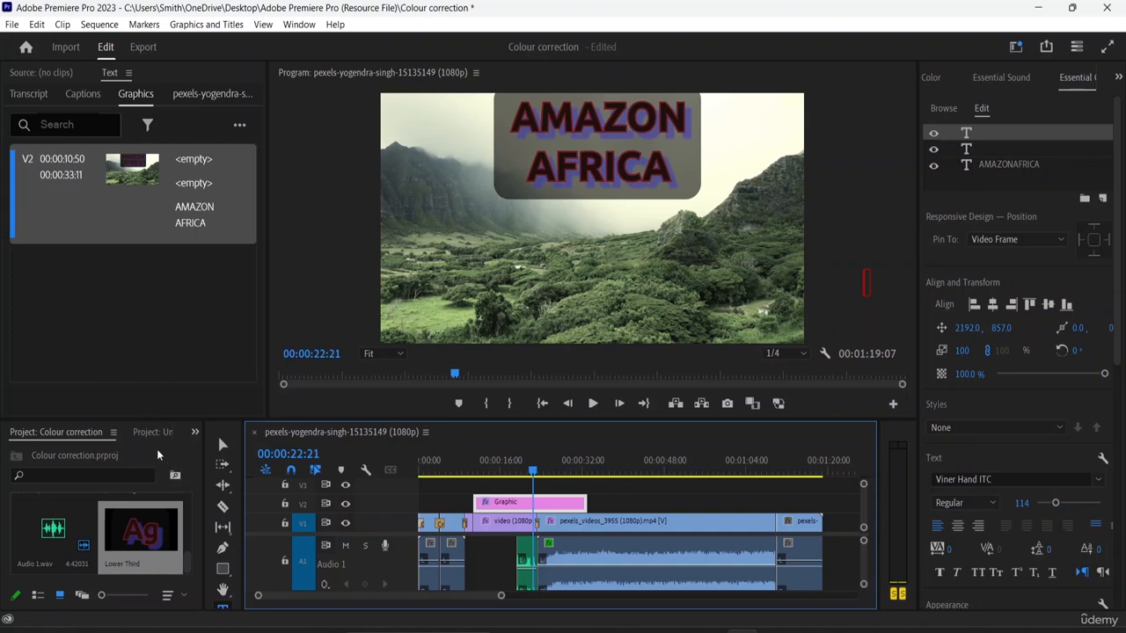
- Show the available effects and expand the Dissolve group of the video transitions
left_click(112, 433)
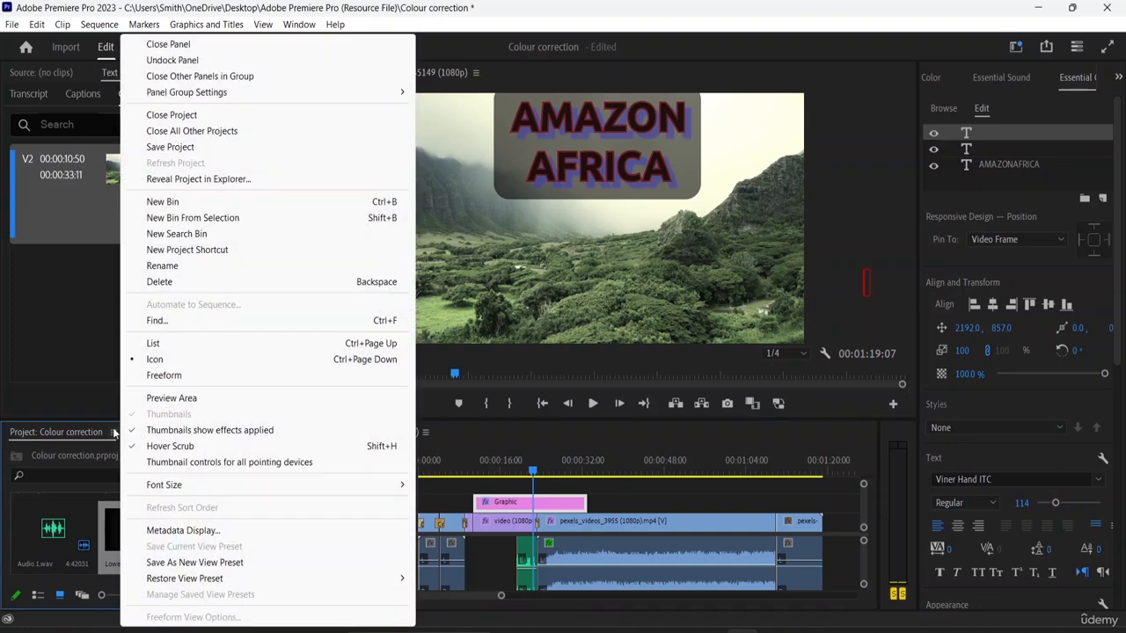
left_click(111, 445)
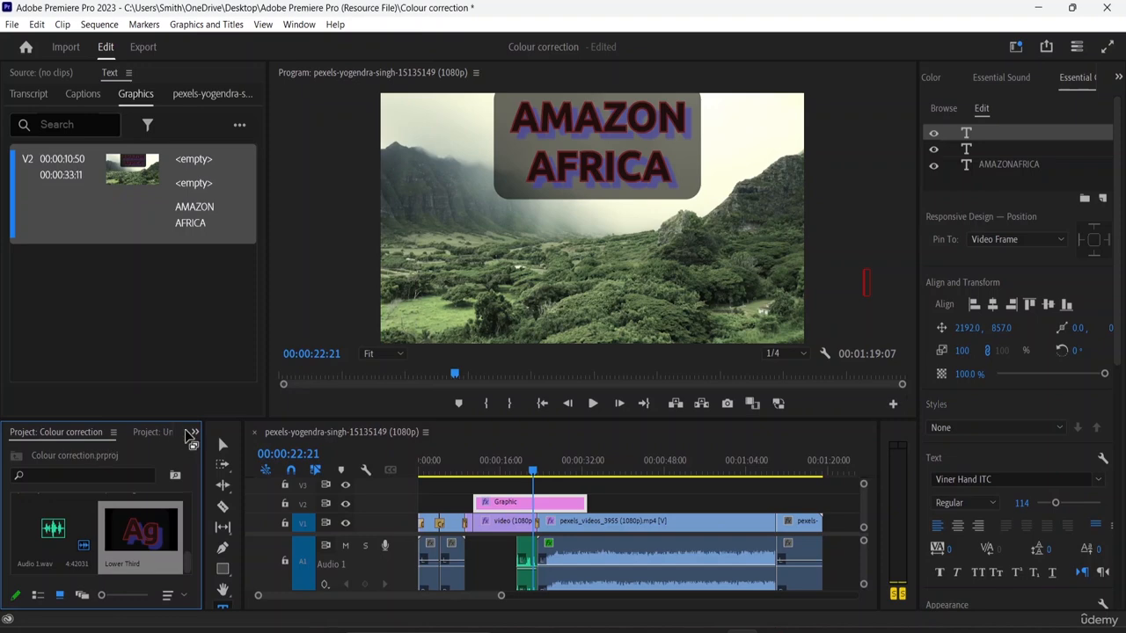
left_click(194, 434)
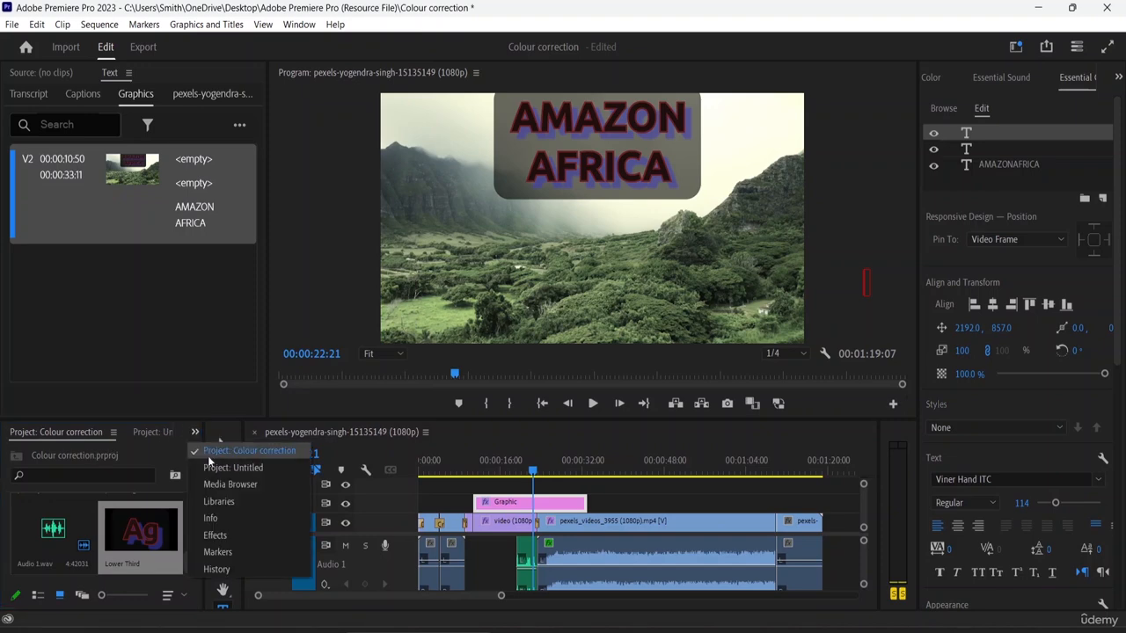
left_click(227, 532)
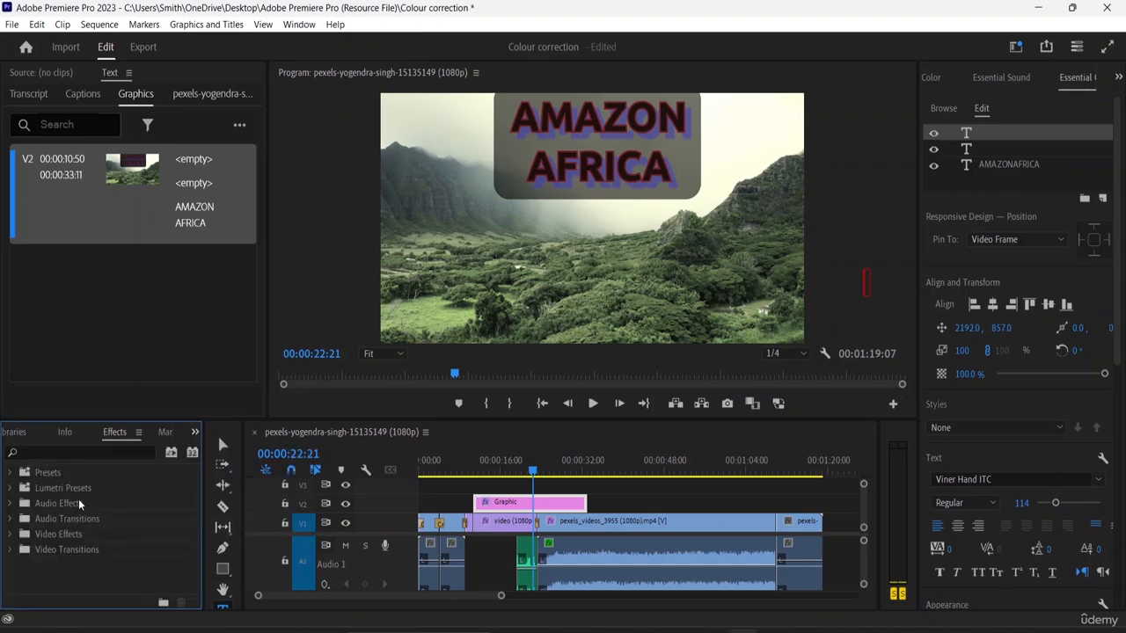
left_click(77, 548)
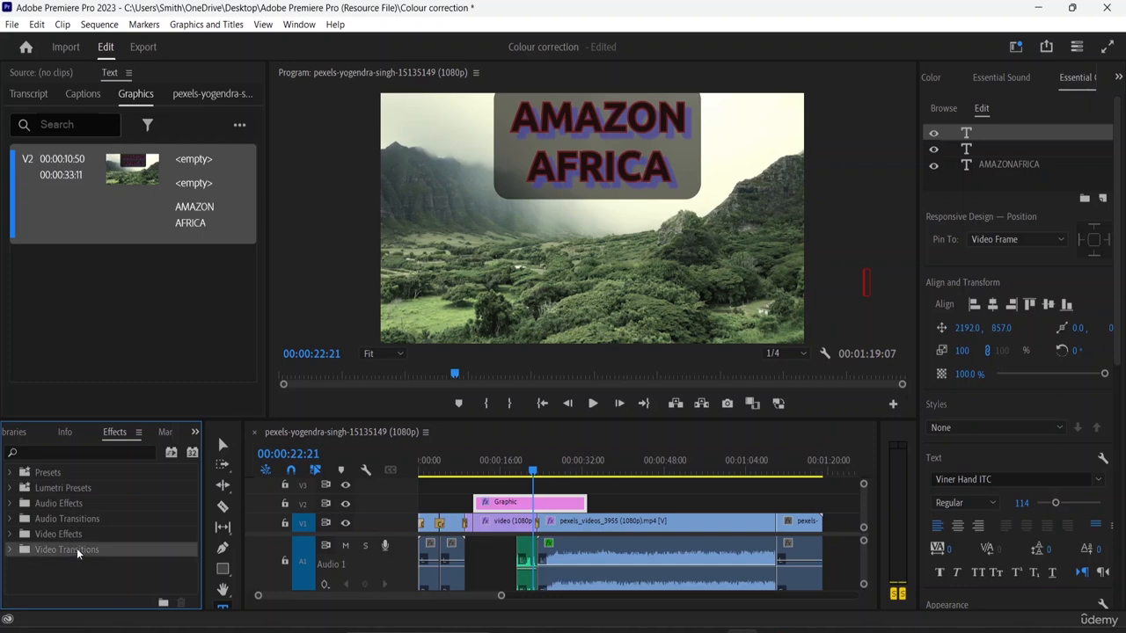
left_click(10, 550)
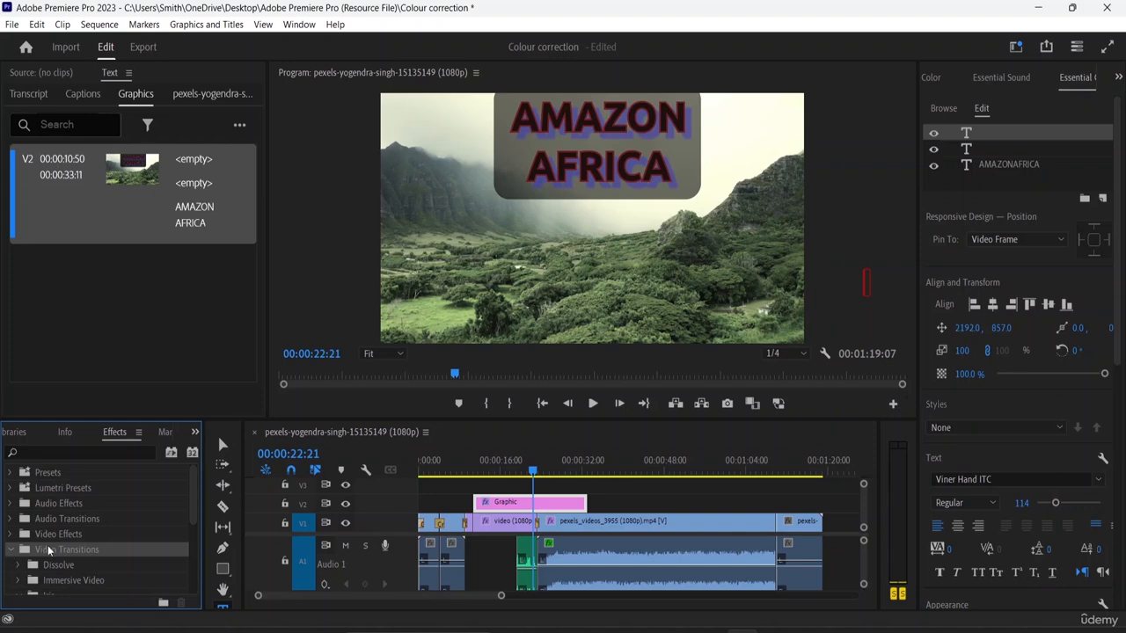
scroll(49, 551, "down", 1)
left_click(19, 519)
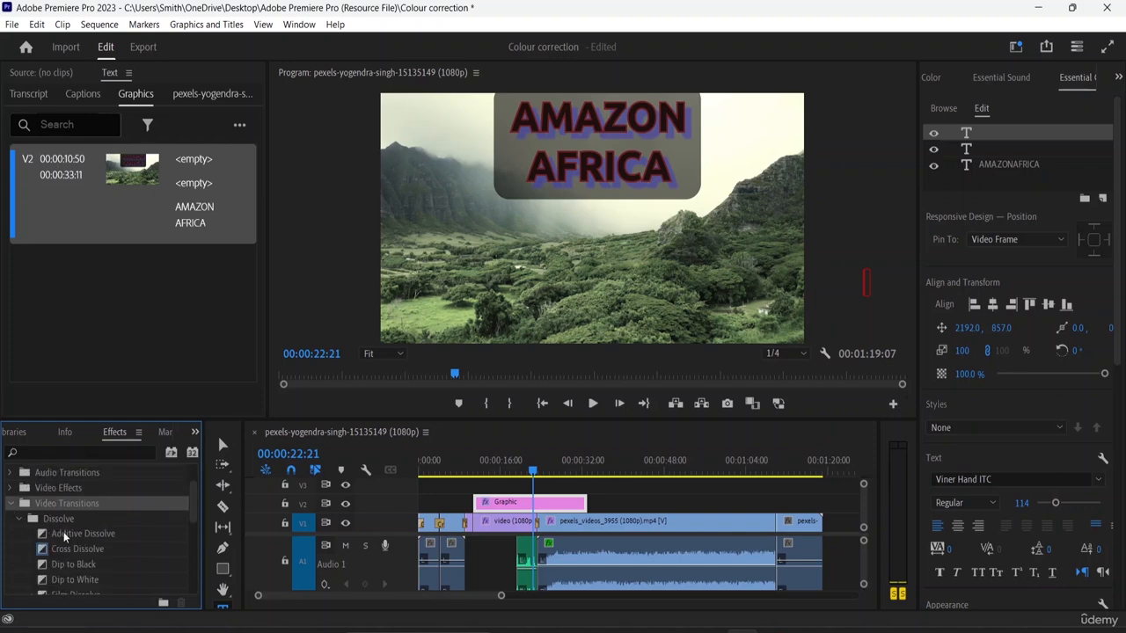
- Apply a Cross Dissolve to the start of the title's graphic clip and a Dip to Black to its end
left_click(64, 533)
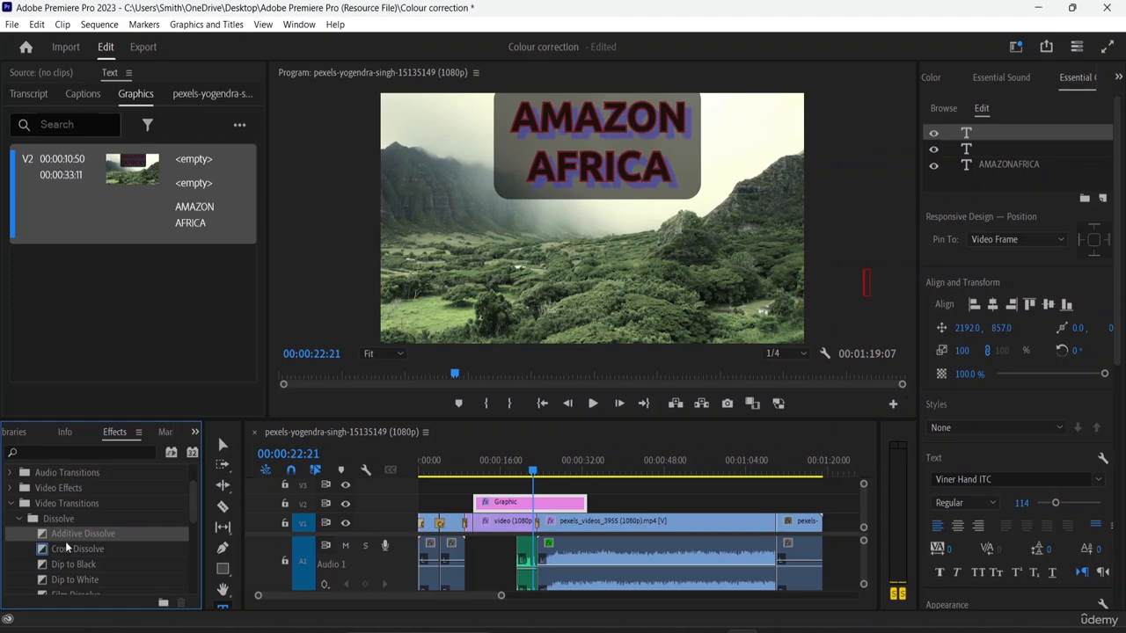
left_click(69, 549)
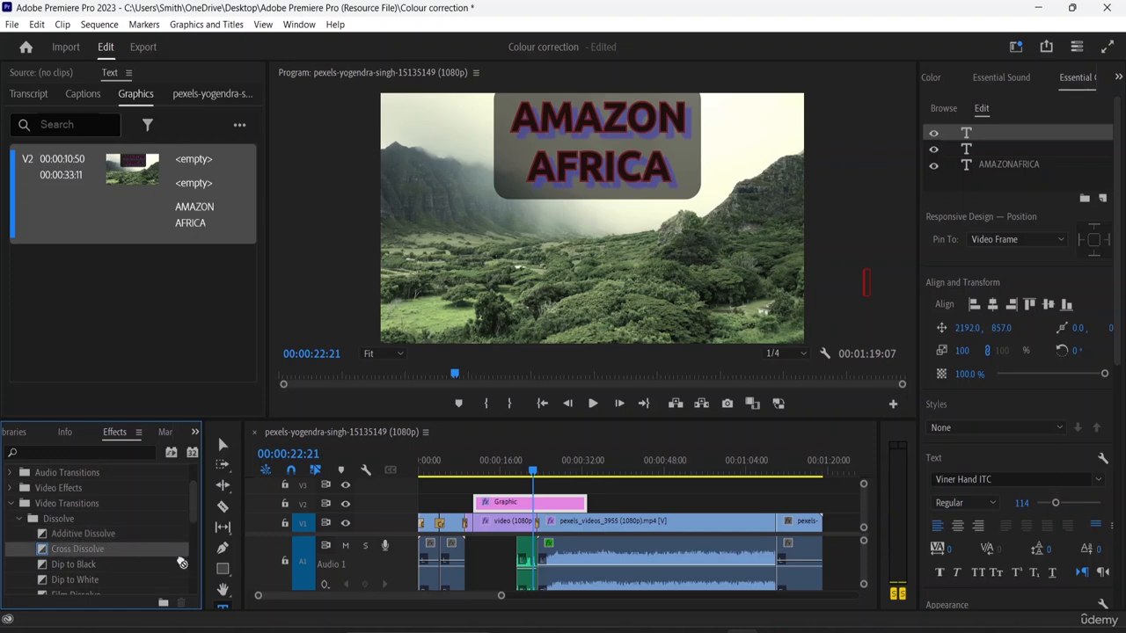
left_click_drag(181, 563, 482, 503)
left_click(88, 569)
left_click_drag(172, 568, 582, 505)
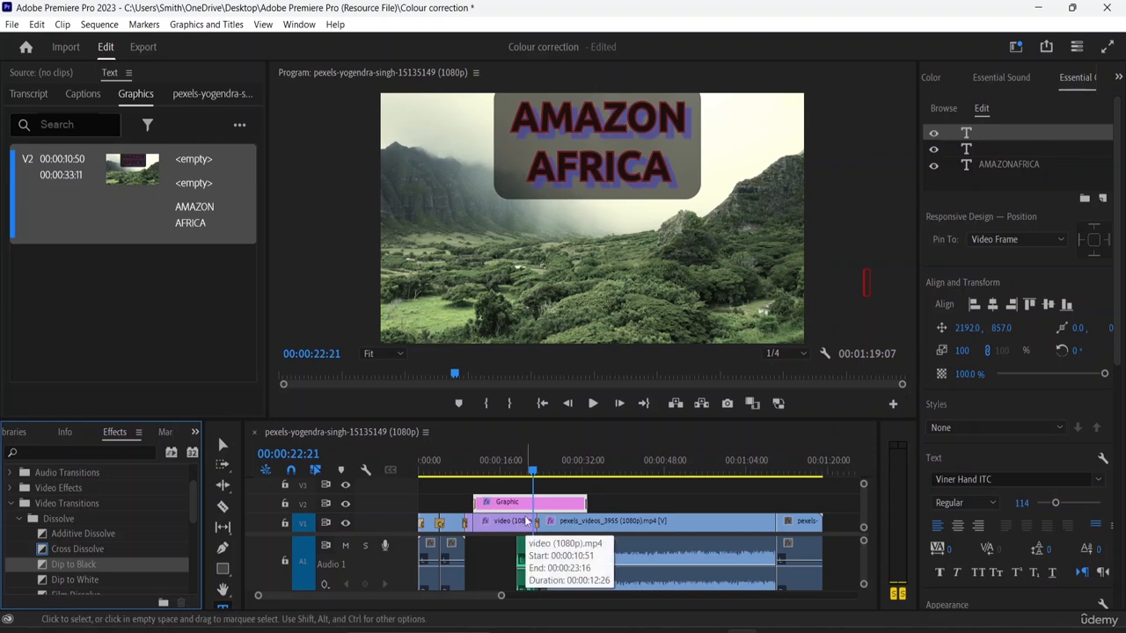
key("=")
key("=")
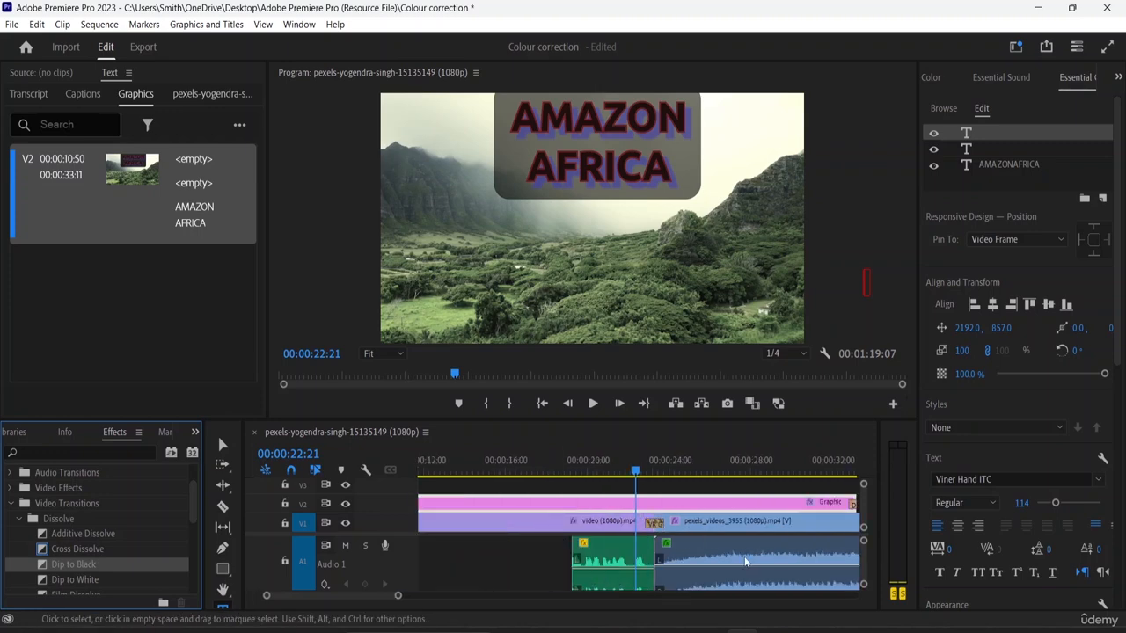
- Lengthen the Cross Dissolve at the start of the title's graphic clip to about 3 seconds
left_click_drag(636, 479, 625, 537)
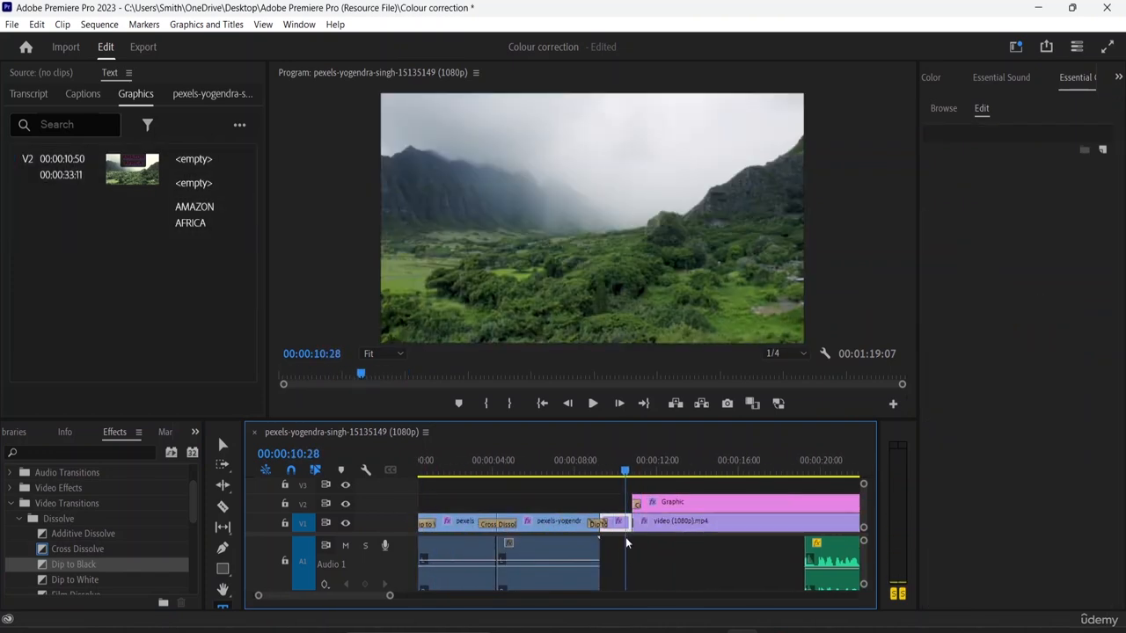
left_click(636, 508)
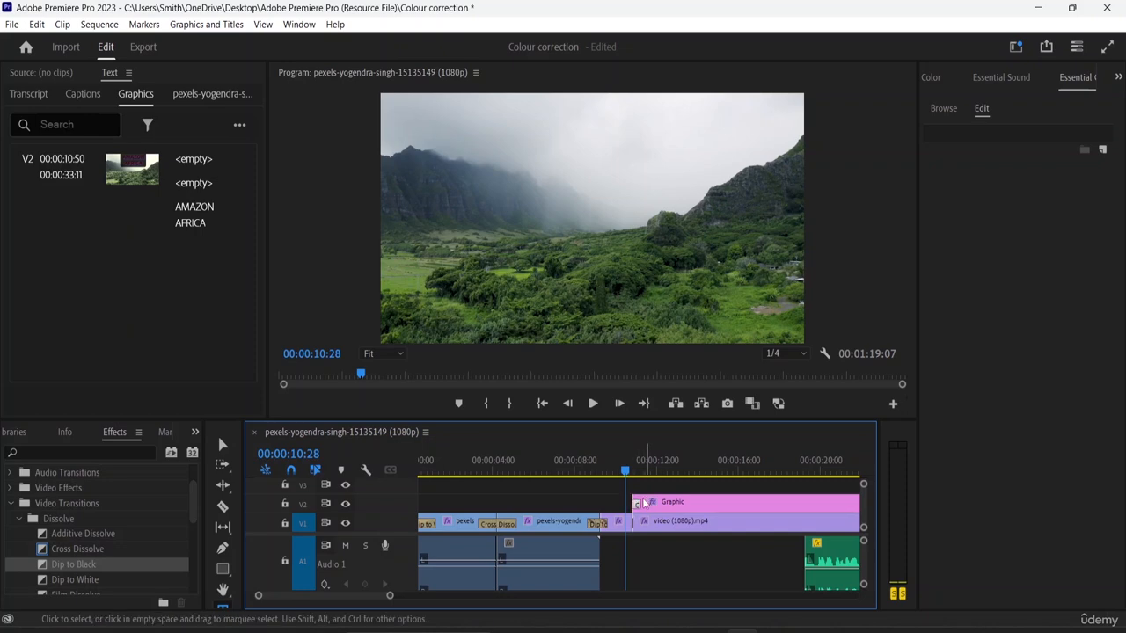
left_click_drag(637, 503, 689, 501)
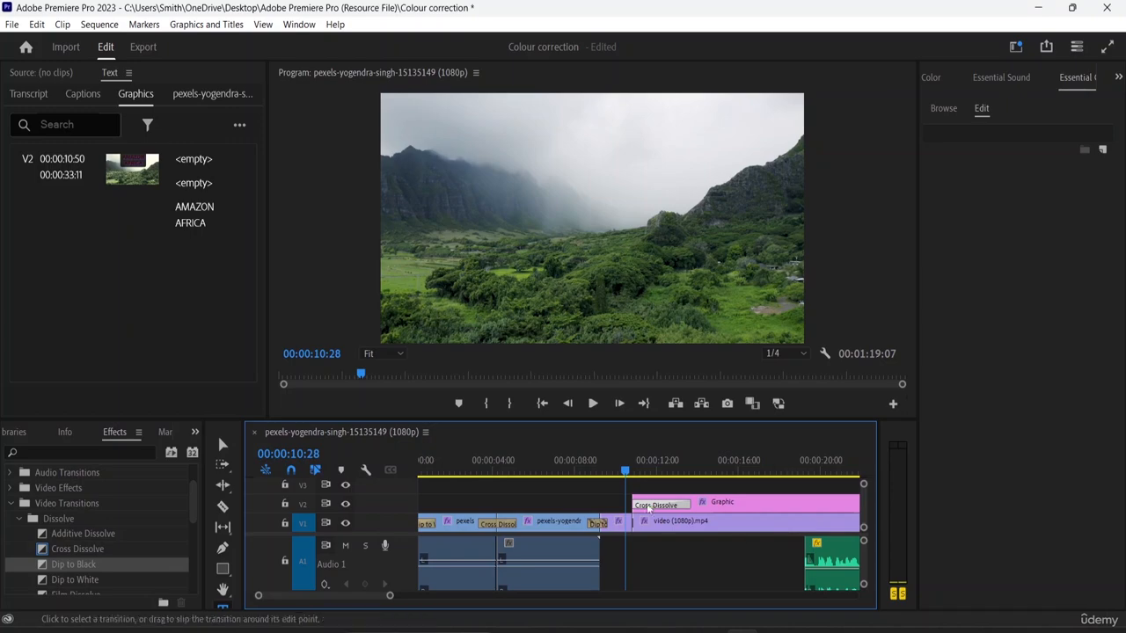
- Extend the end of the title's graphic clip to 00:00:35:04
left_click_drag(627, 473, 600, 513)
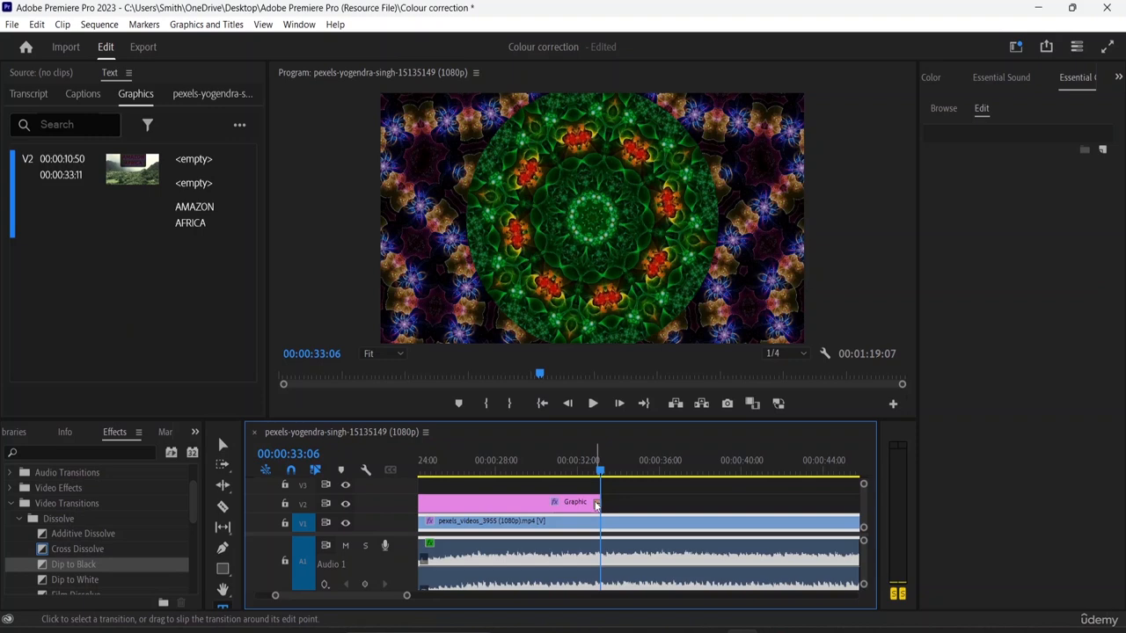
left_click_drag(596, 504, 602, 505)
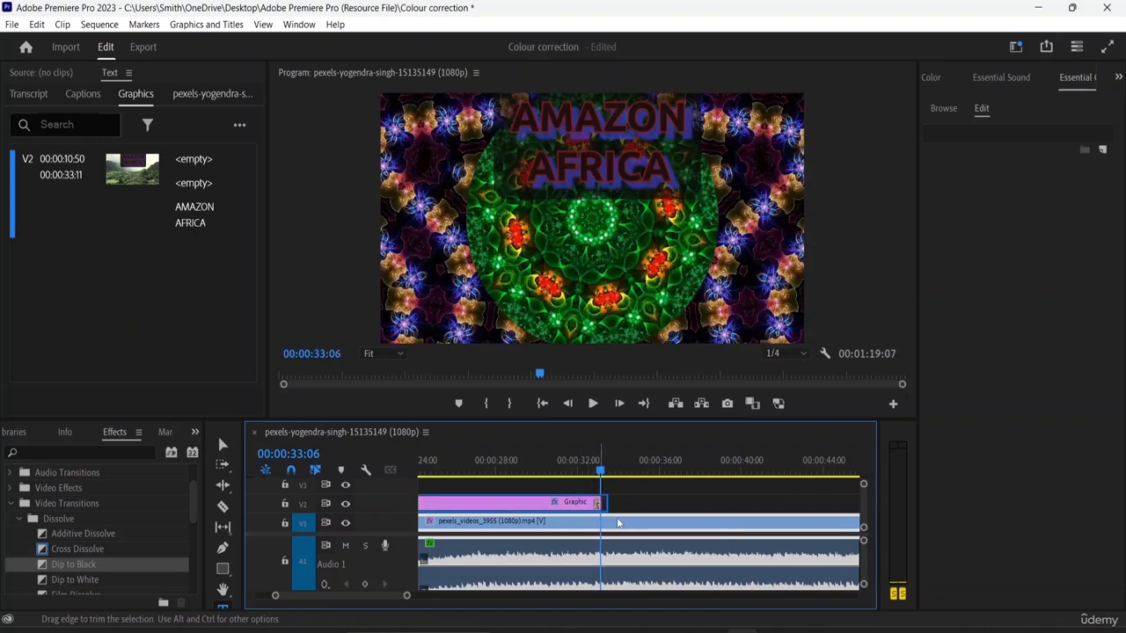
left_click(606, 473)
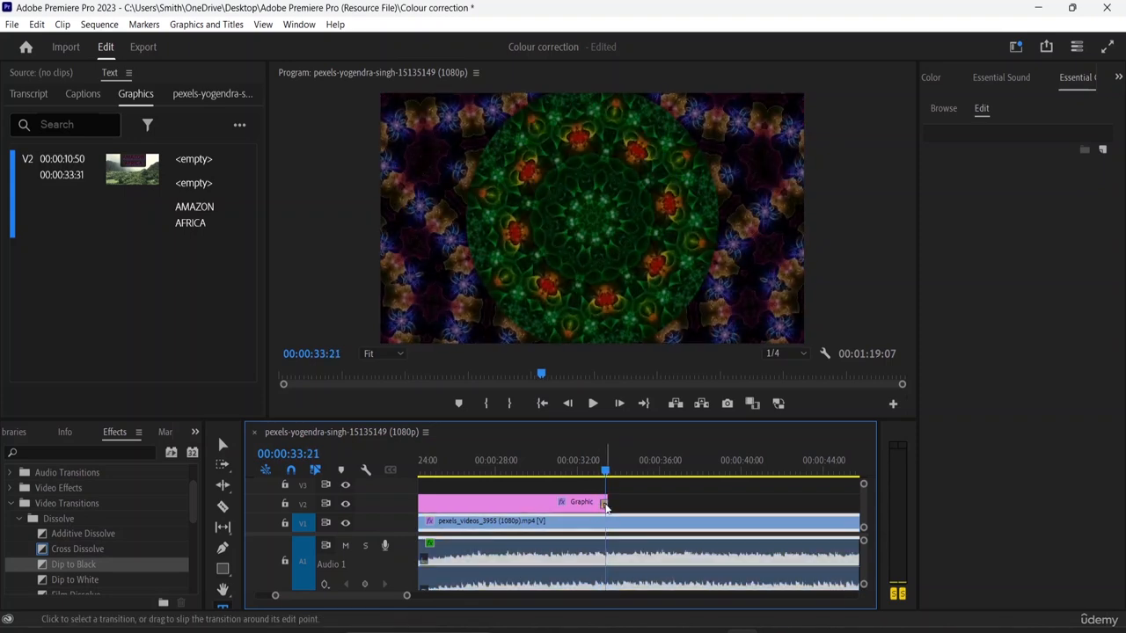
left_click(602, 505)
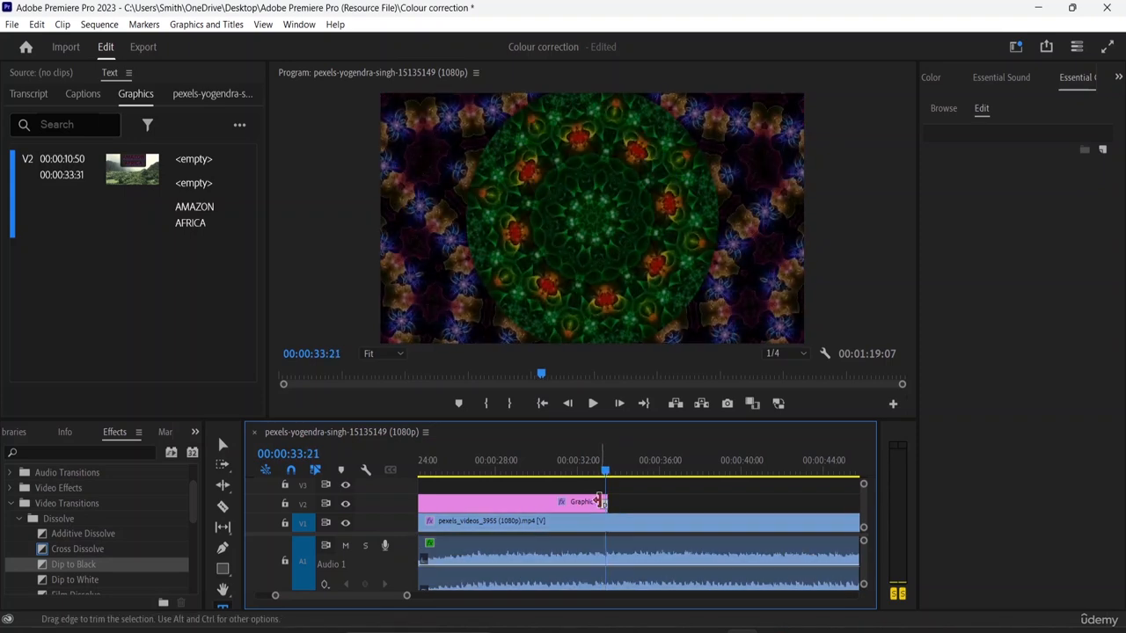
left_click_drag(601, 501, 635, 505)
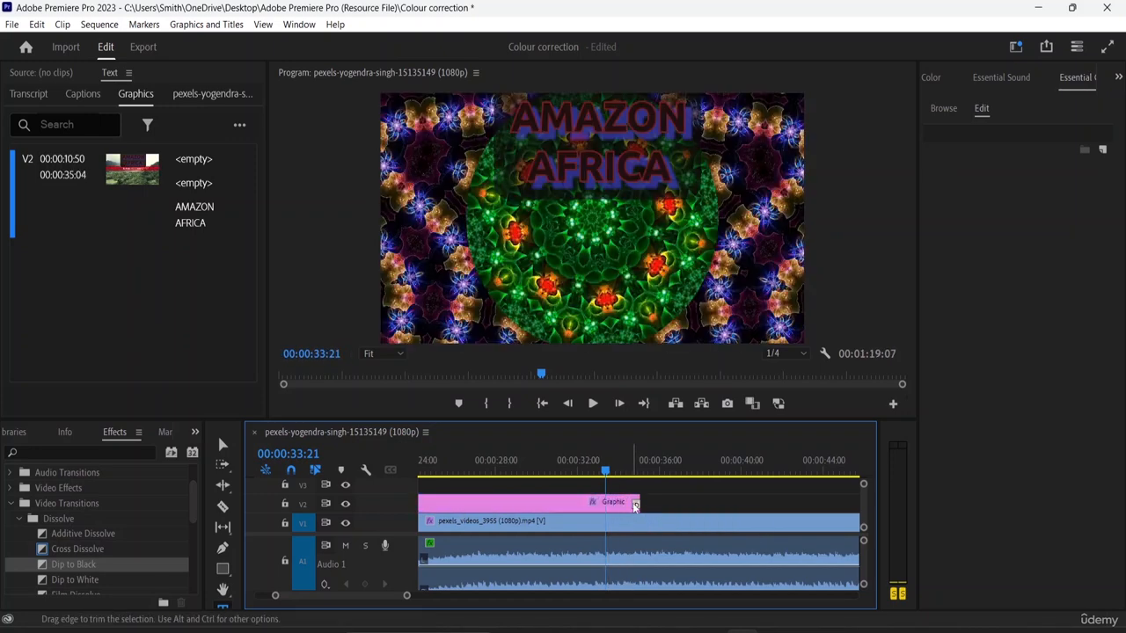
- Remove the Dip to Black from the title clip's end by setting its transition duration to 0
double_click(635, 503)
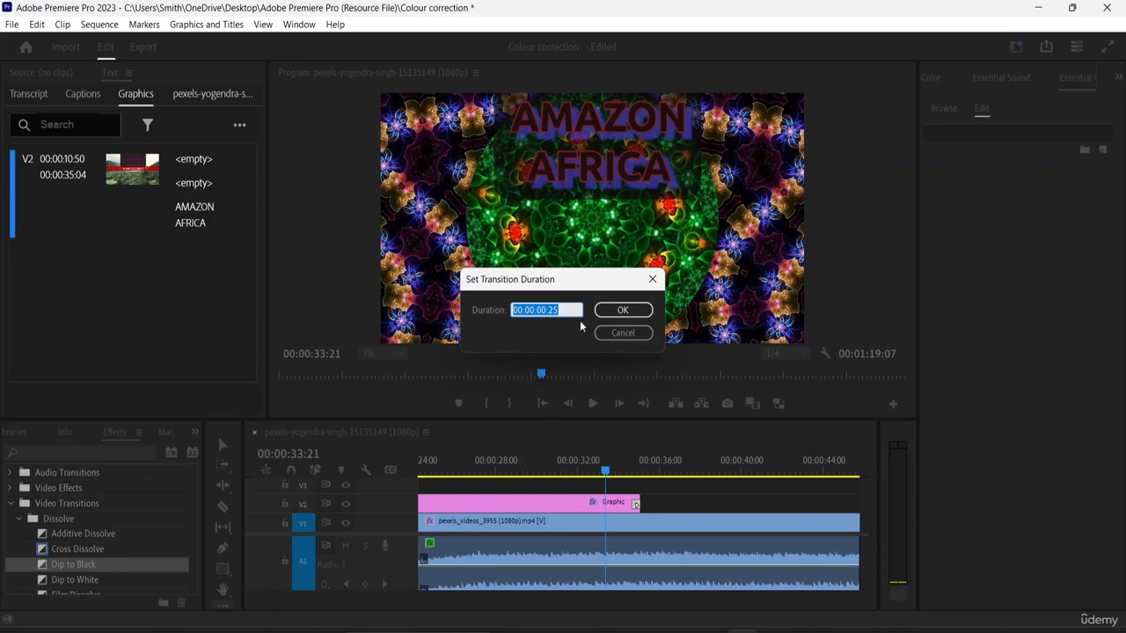
type("0")
key("Return")
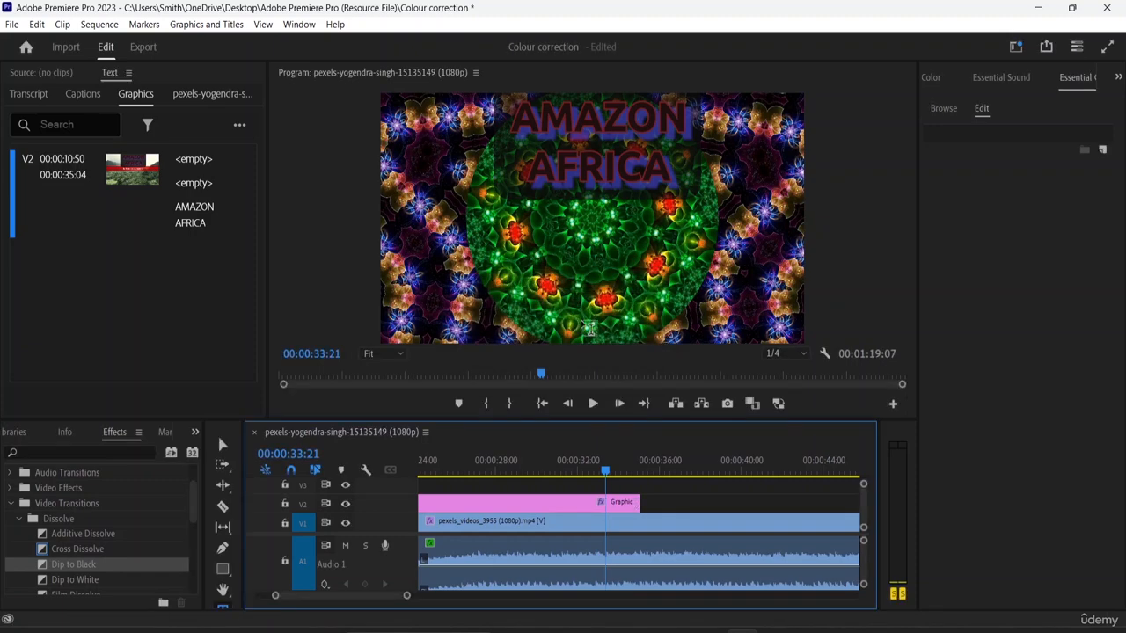
- Play the sequence from just before the title clip and replay its opening to review the Cross Dissolve
left_click(618, 503)
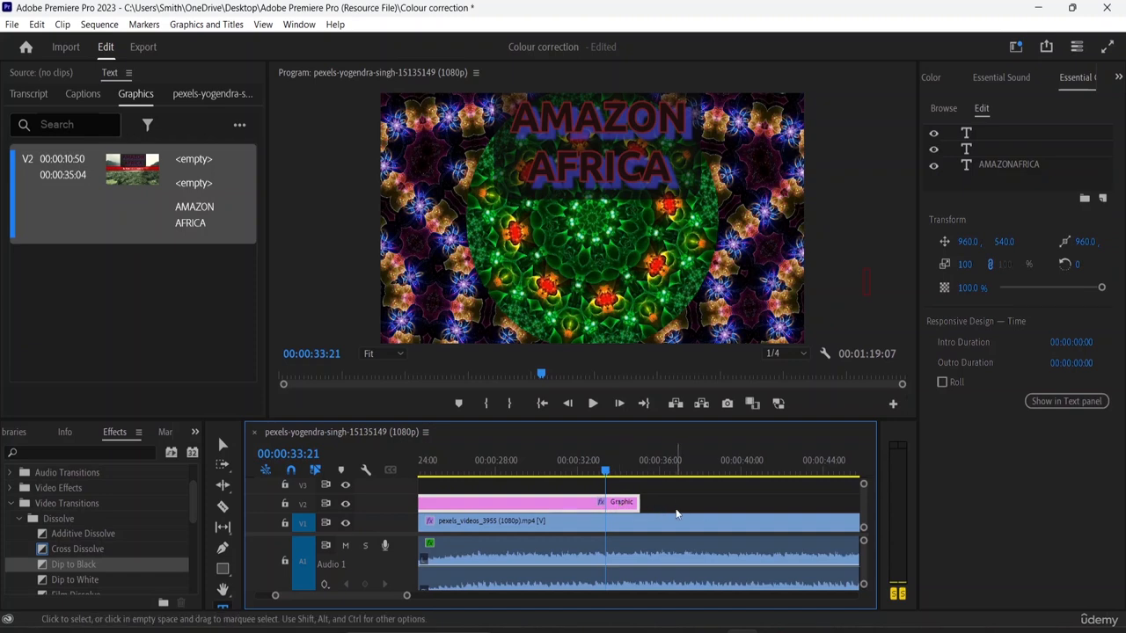
key("minus")
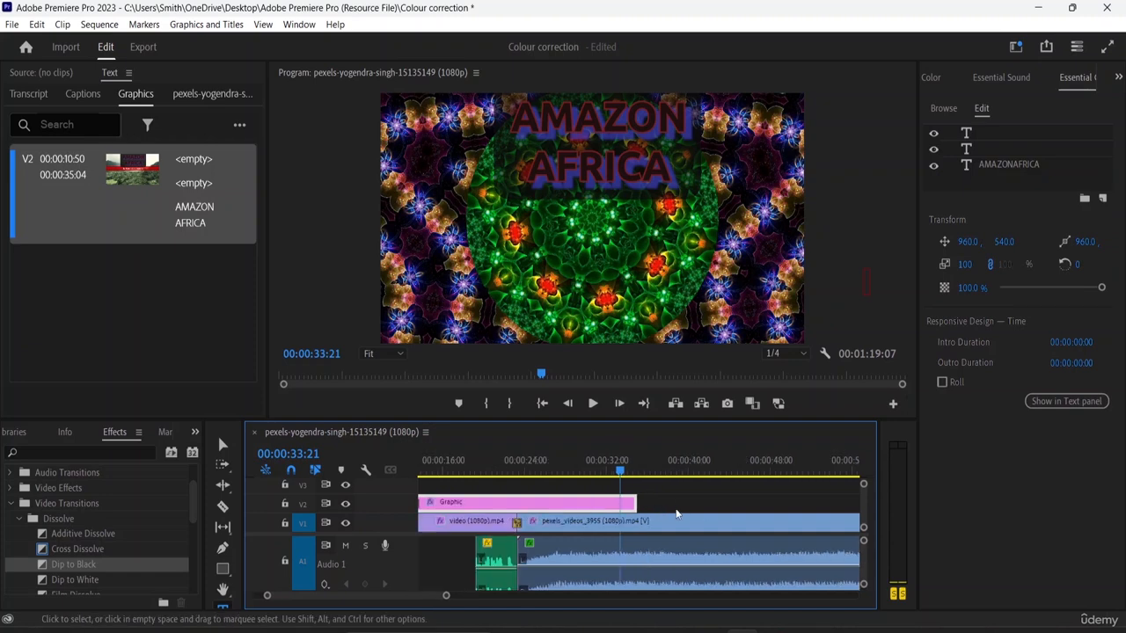
key("minus")
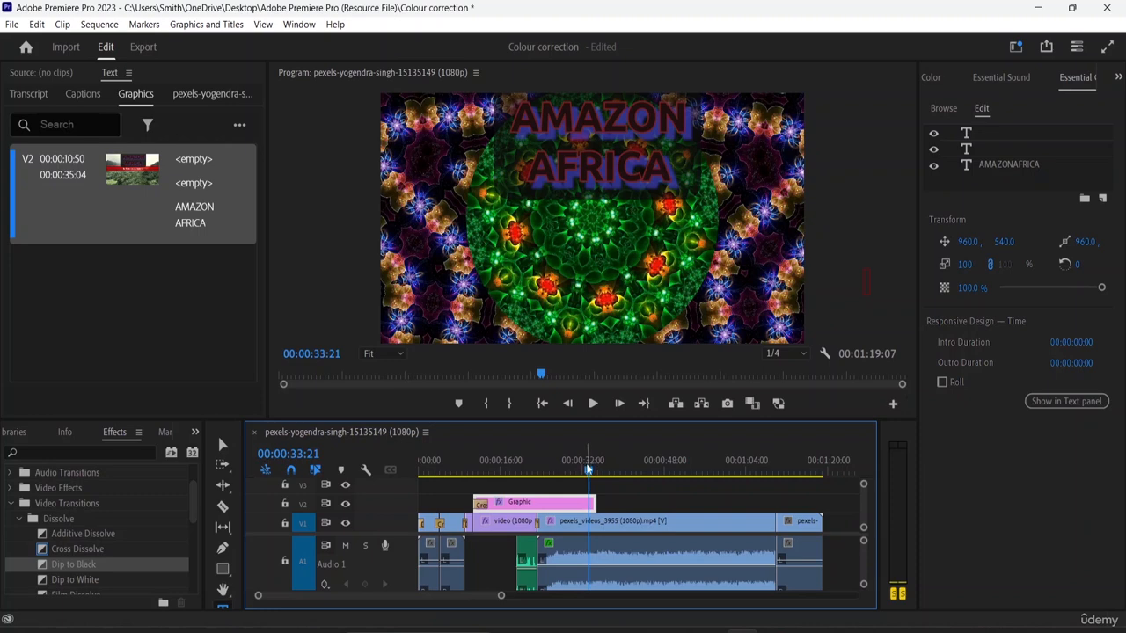
left_click_drag(588, 471, 467, 474)
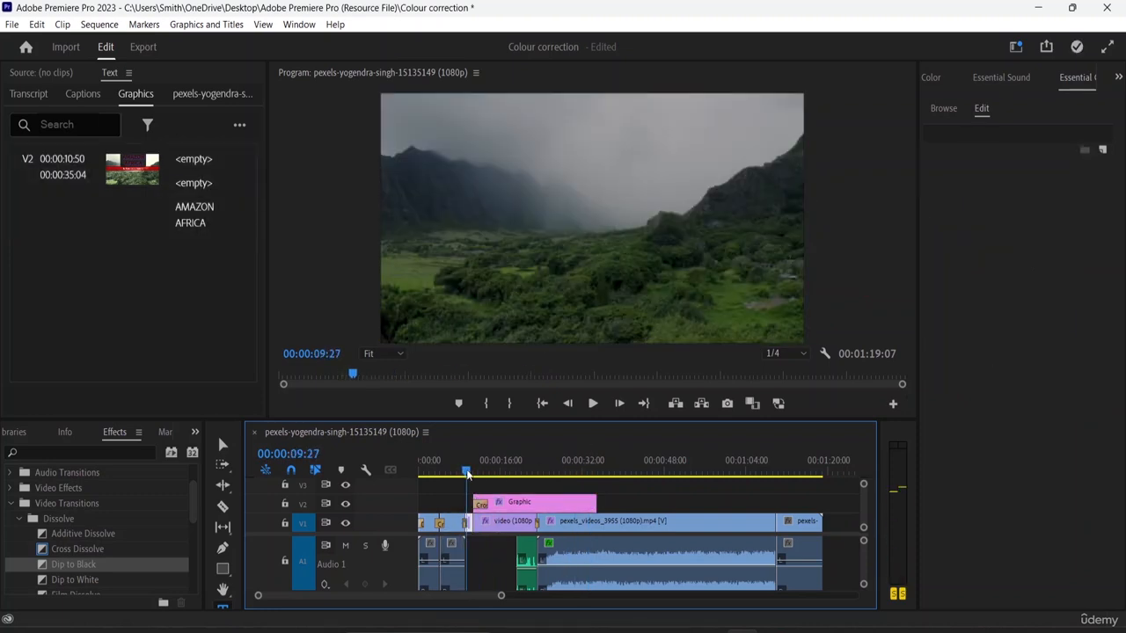
key("space")
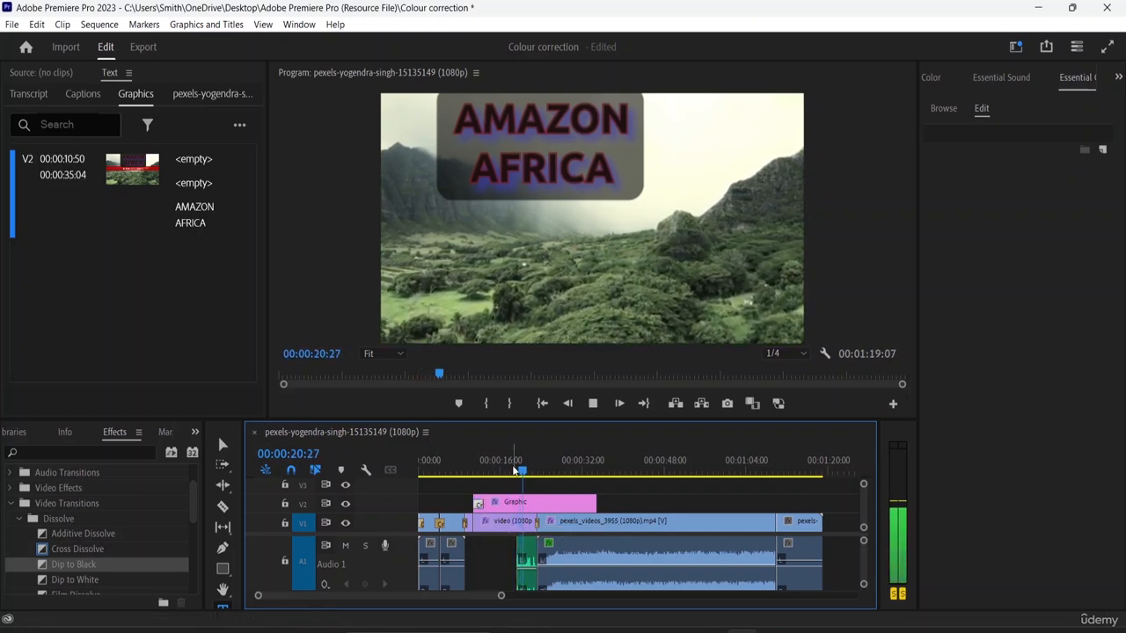
left_click_drag(515, 472, 480, 470)
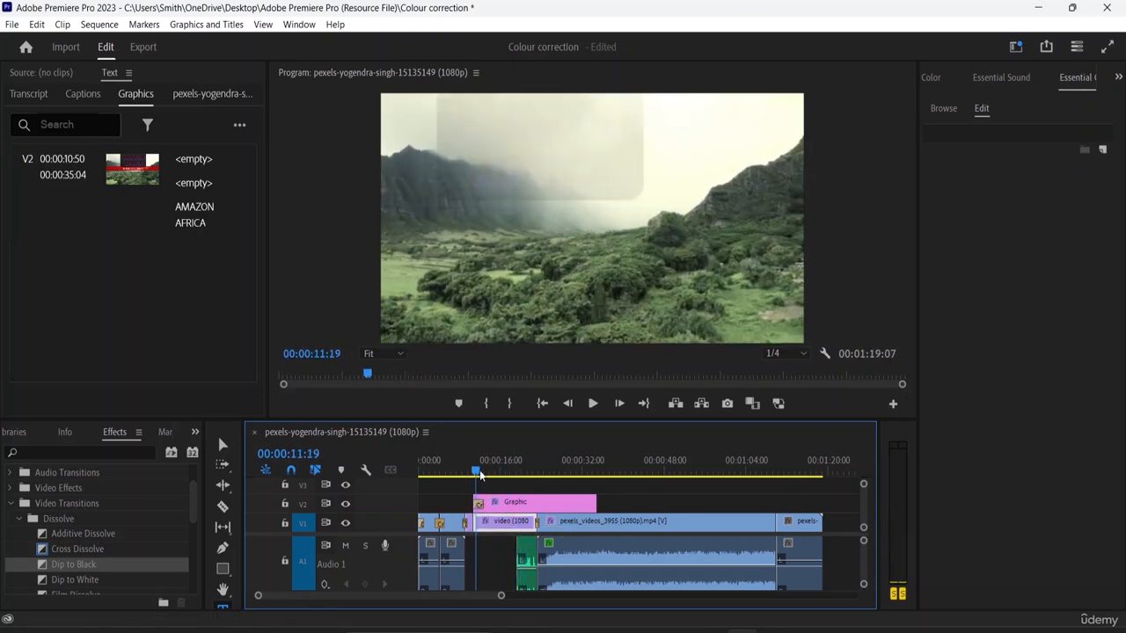
key("space")
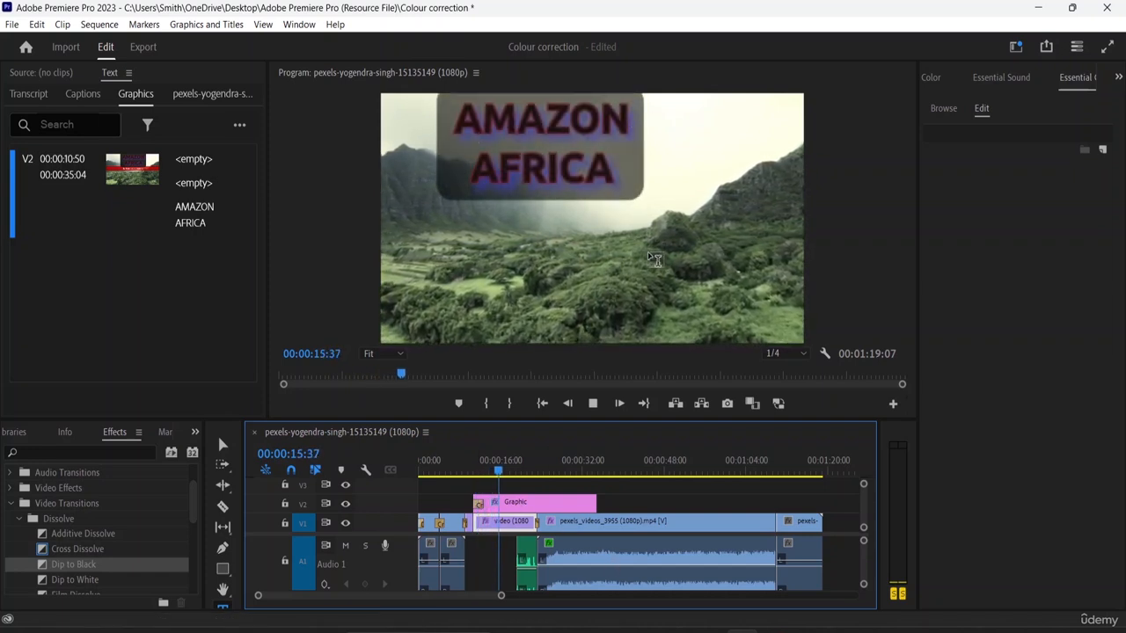
key("space")
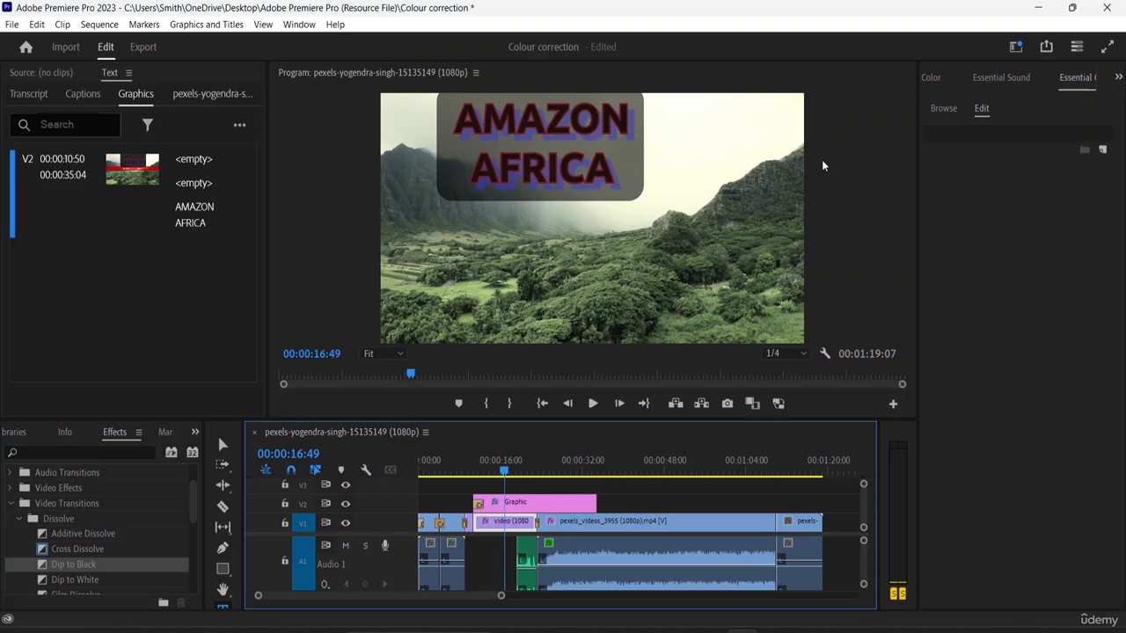
- Delete the two empty text layers from the title's graphic clip, keeping only the AMAZON AFRICA layer
left_click(522, 509)
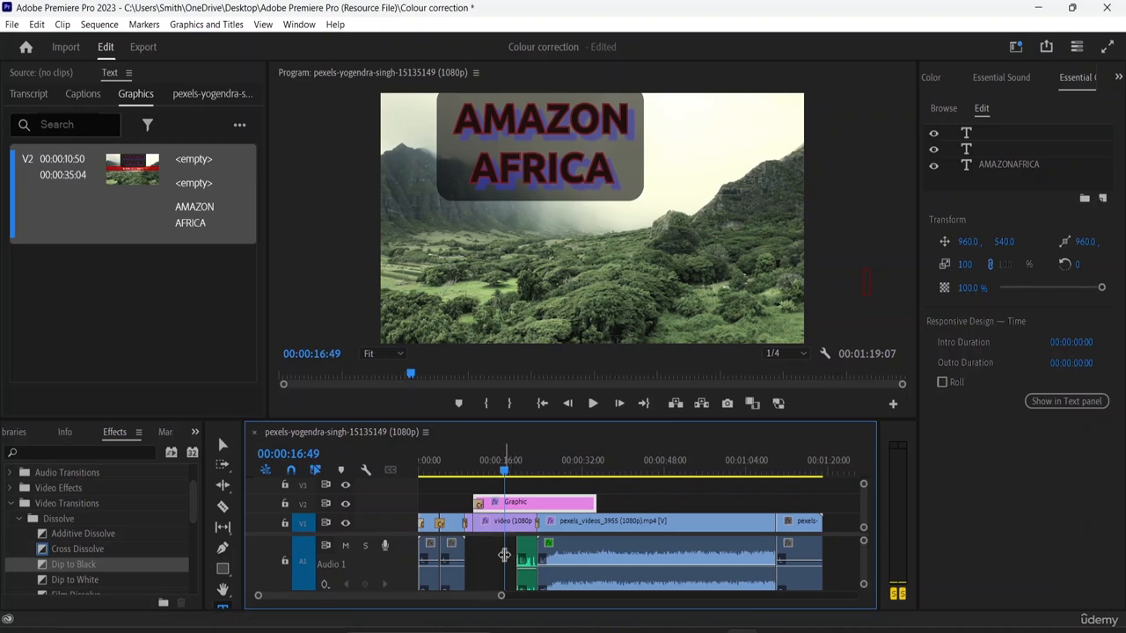
left_click(997, 150)
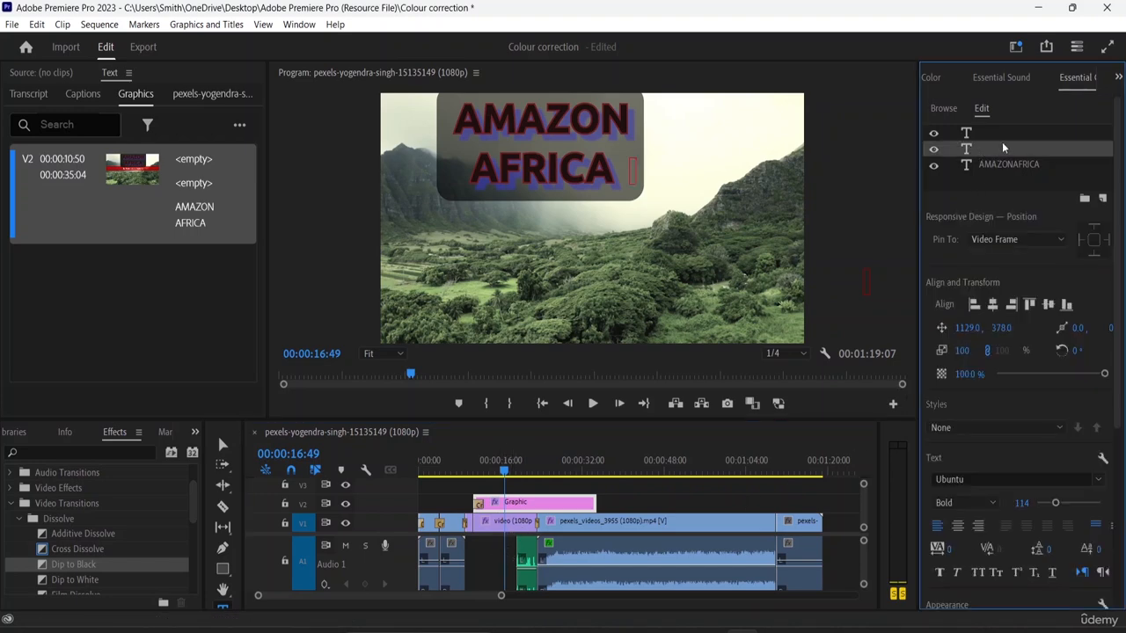
key("Delete")
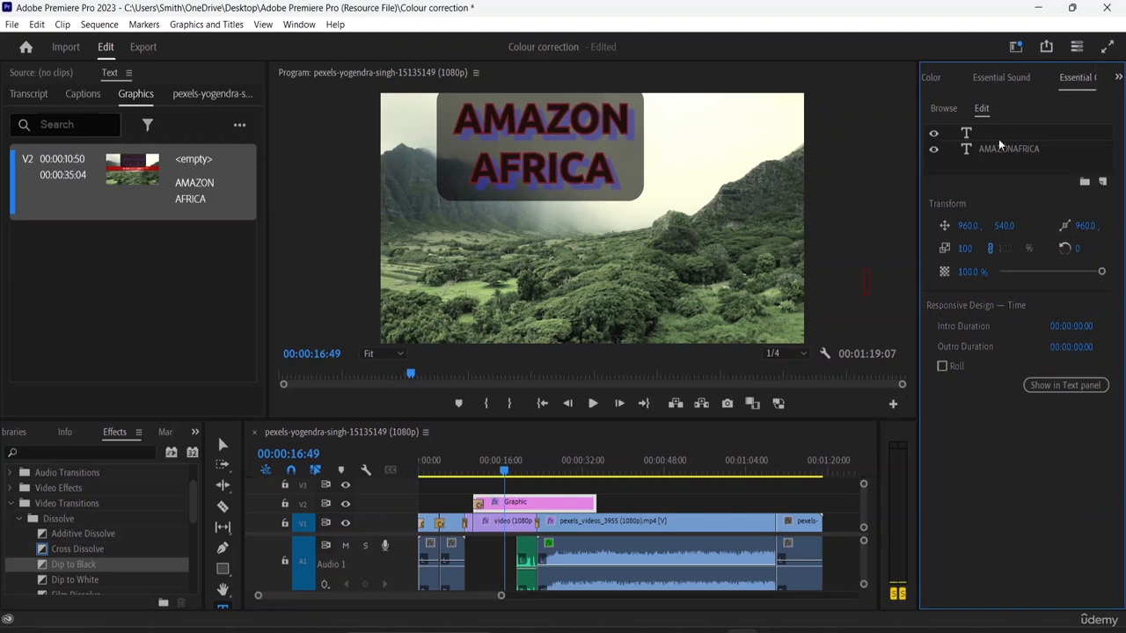
left_click(992, 128)
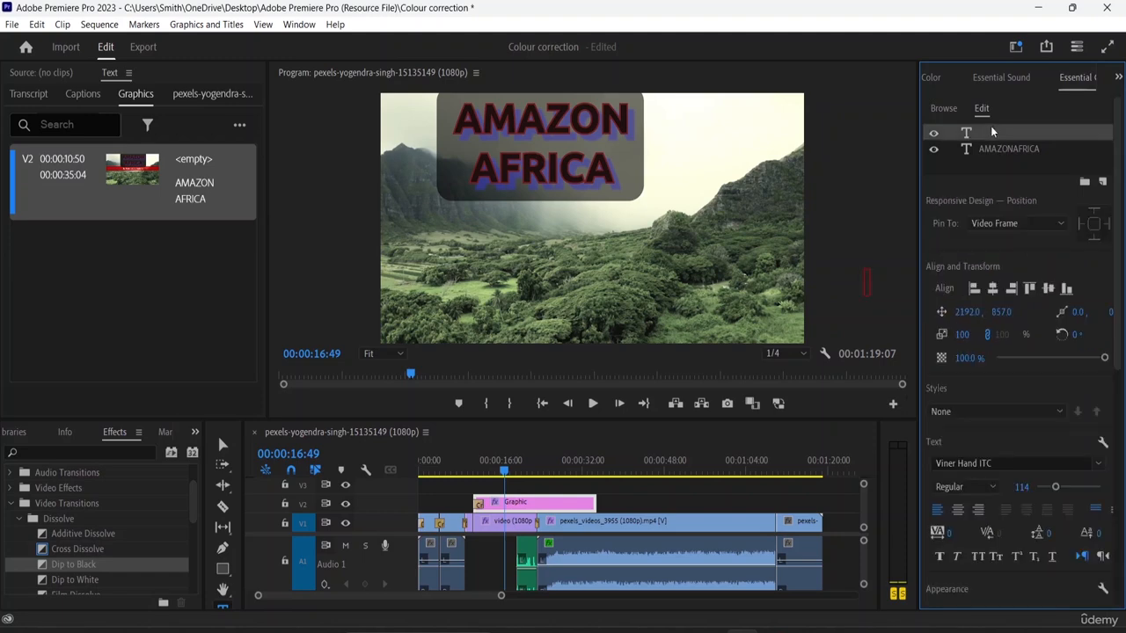
key("Delete")
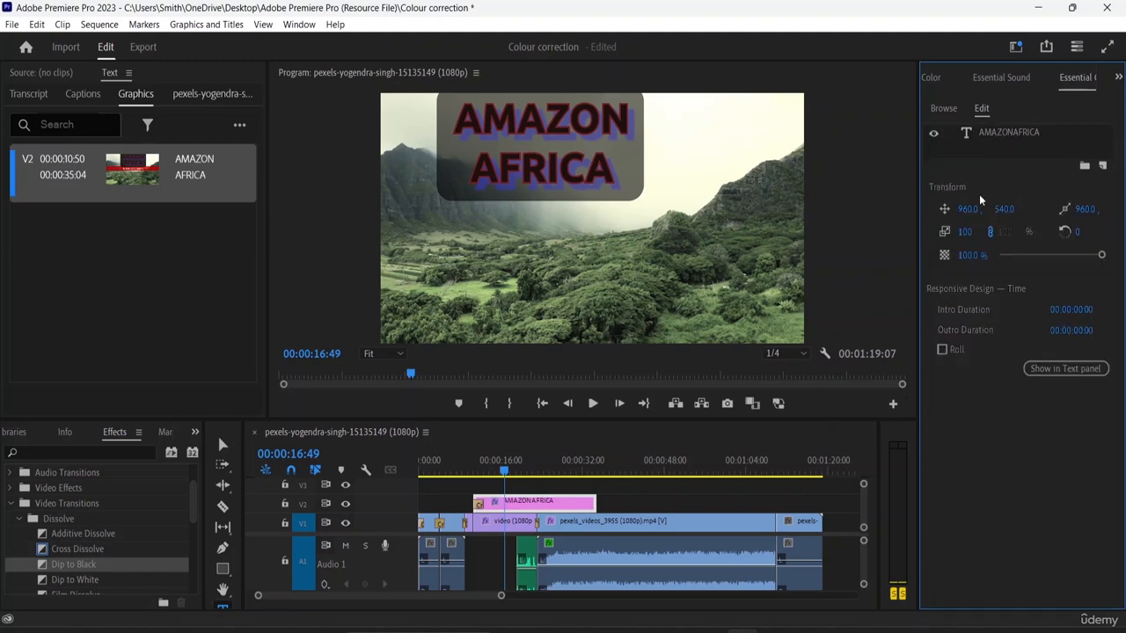
- Change the AMAZON AFRICA layer's font to Verdana Regular and review its fill, stroke, background and shadow settings
left_click(1013, 133)
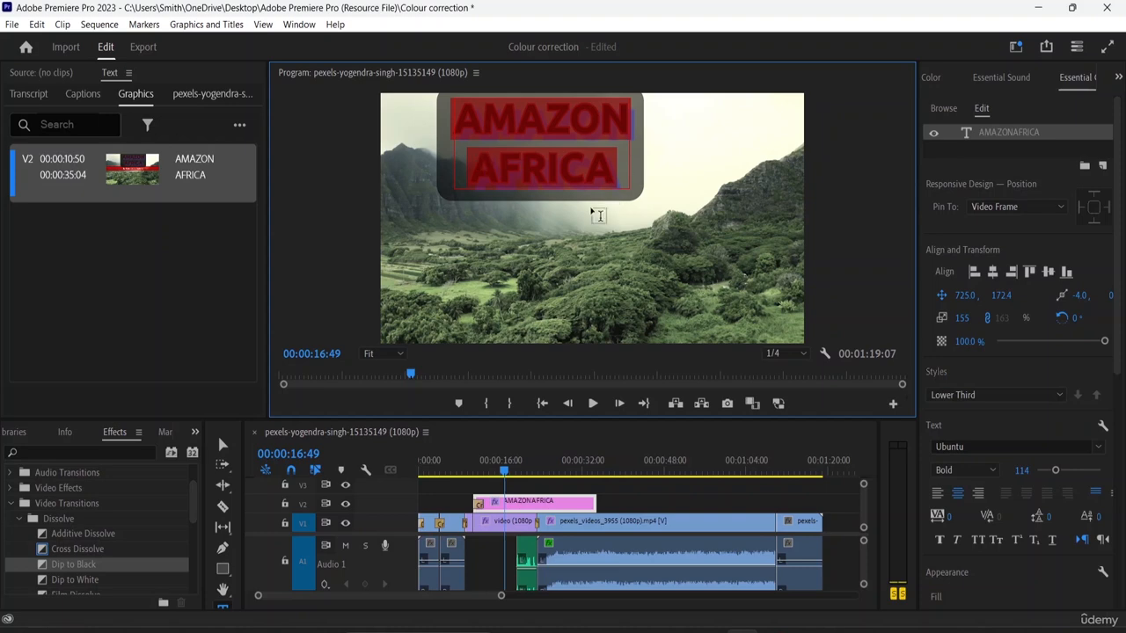
scroll(1019, 469, "down", 3)
scroll(1023, 484, "down", 4)
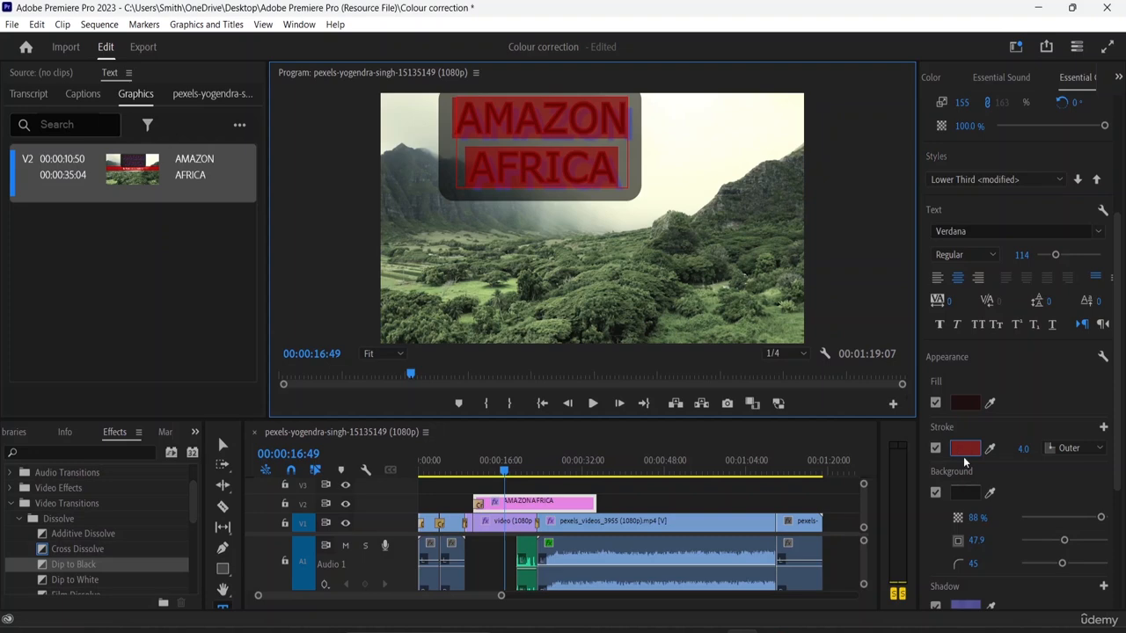
scroll(963, 456, "down", 5)
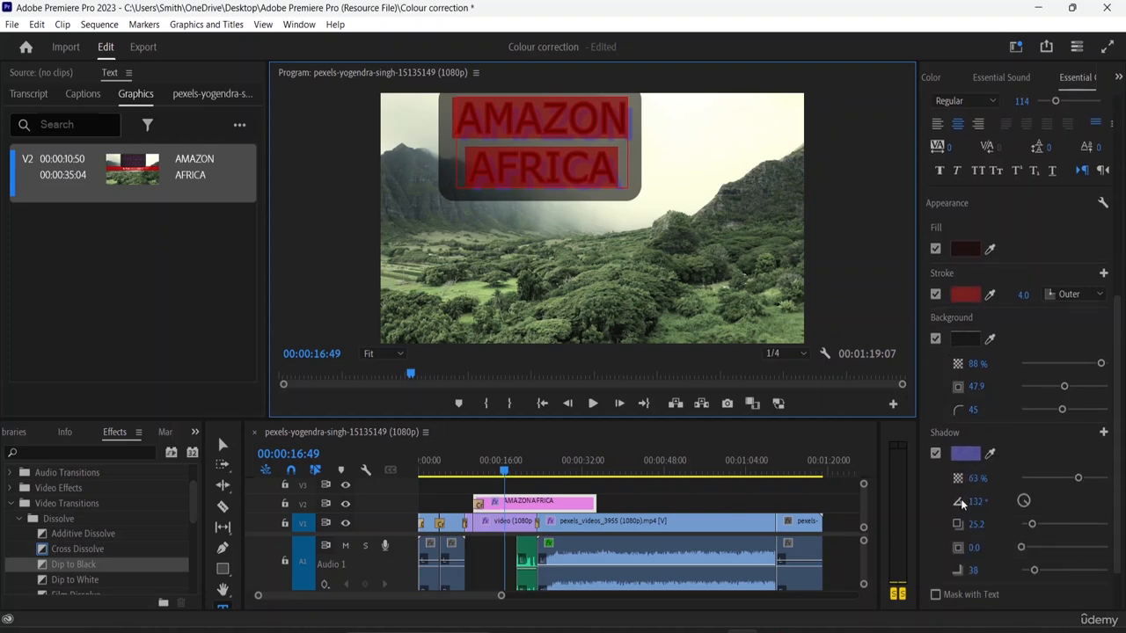
scroll(963, 501, "down", 2)
scroll(968, 505, "down", 1)
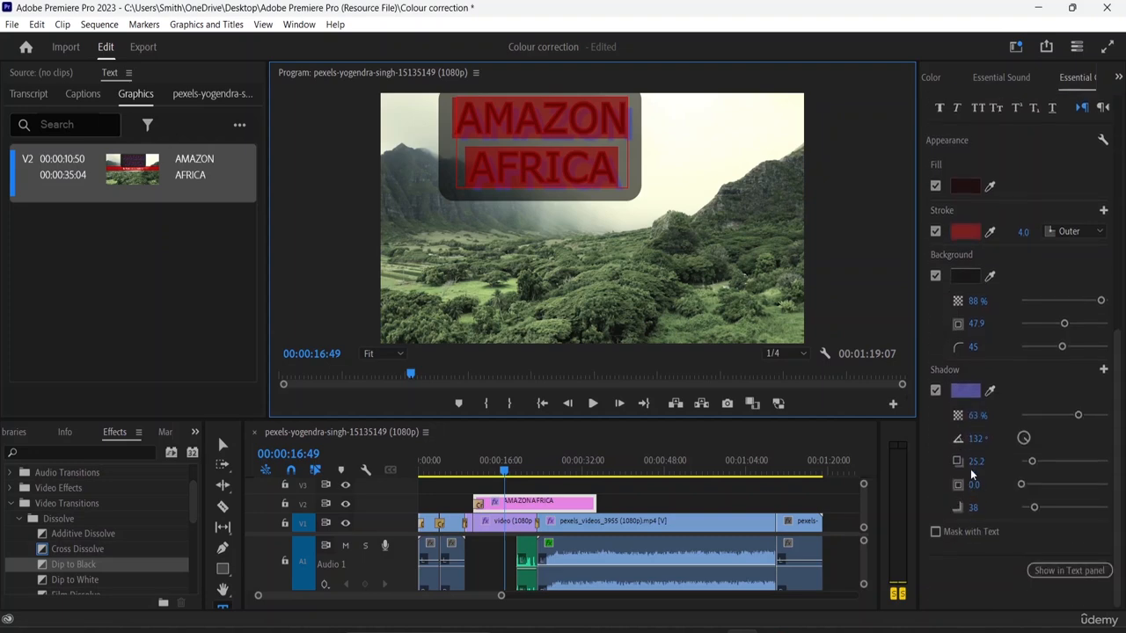
scroll(989, 356, "up", 6)
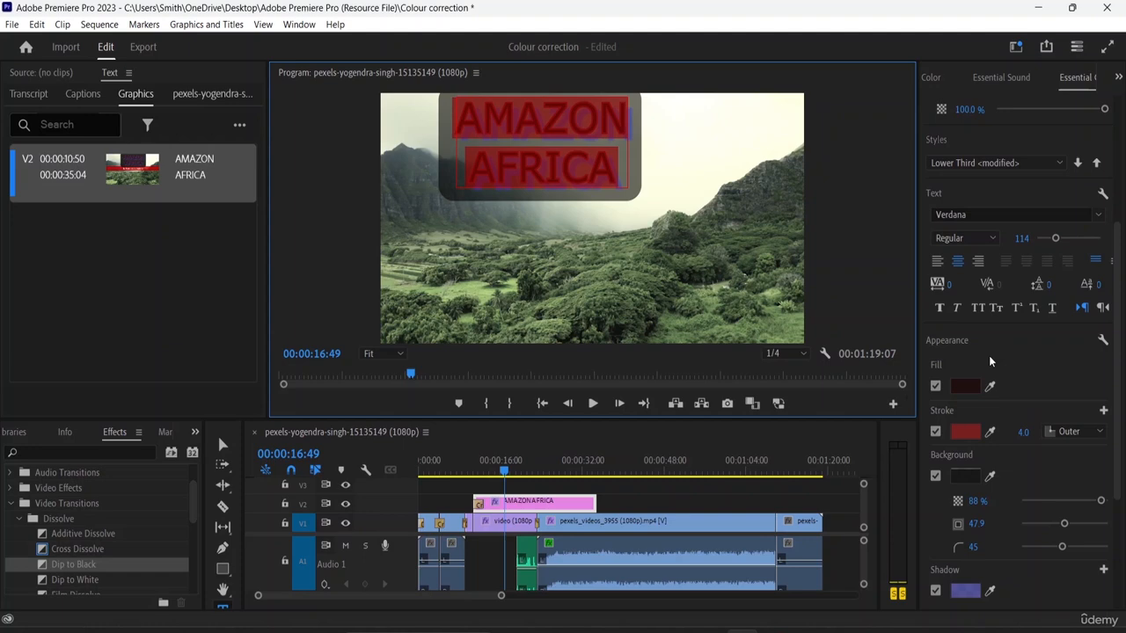